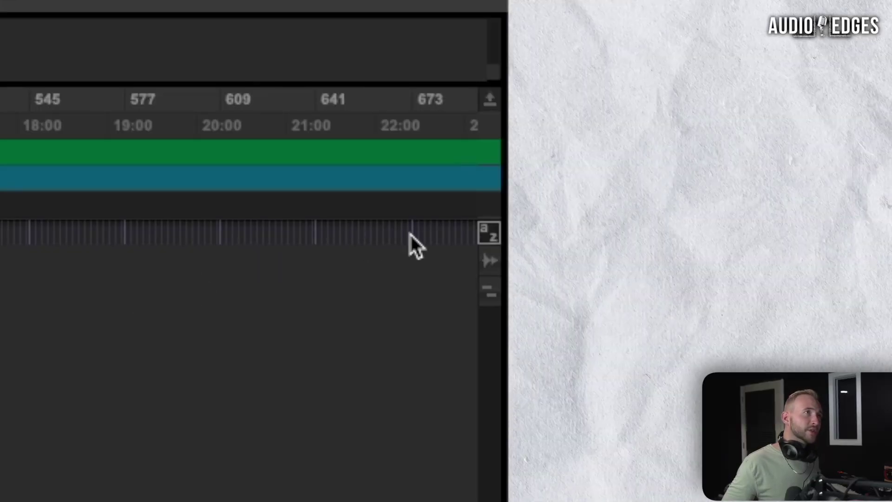
Enable Commands Keyboard Focus for the Edit window.
click(490, 236)
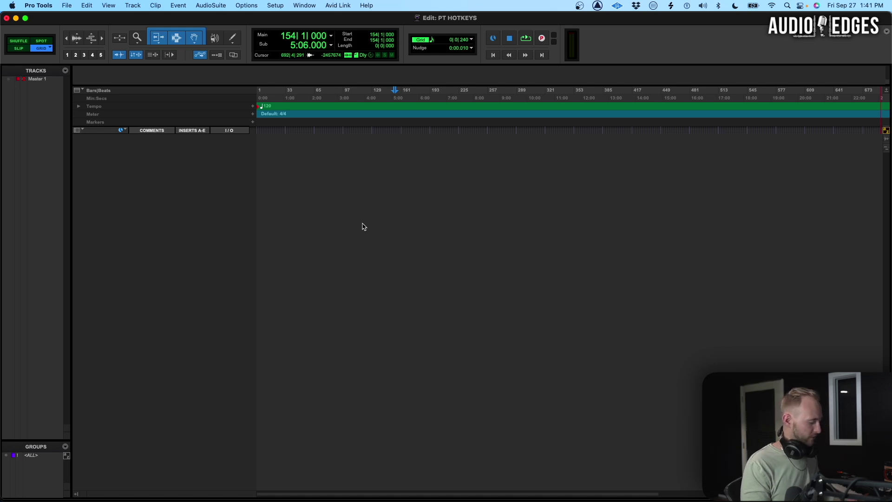
key(super+shift+n)
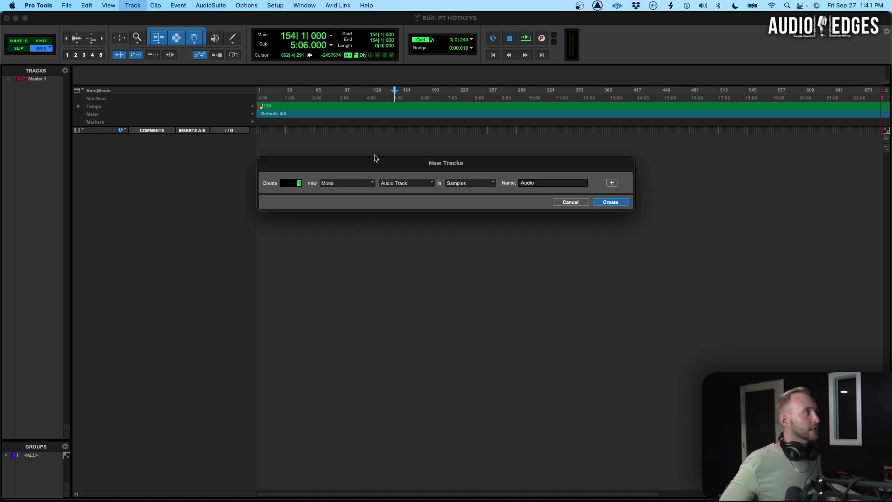
drag(376, 162, 441, 186)
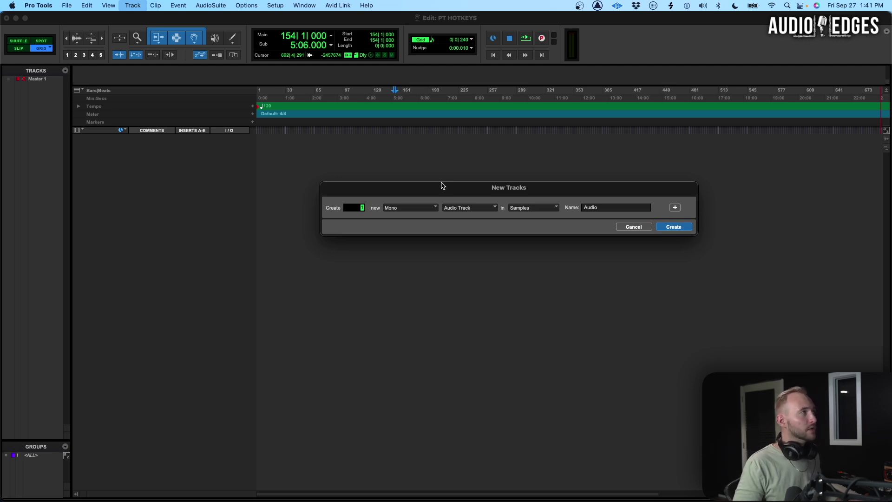
key(super+Right)
key(super+Left)
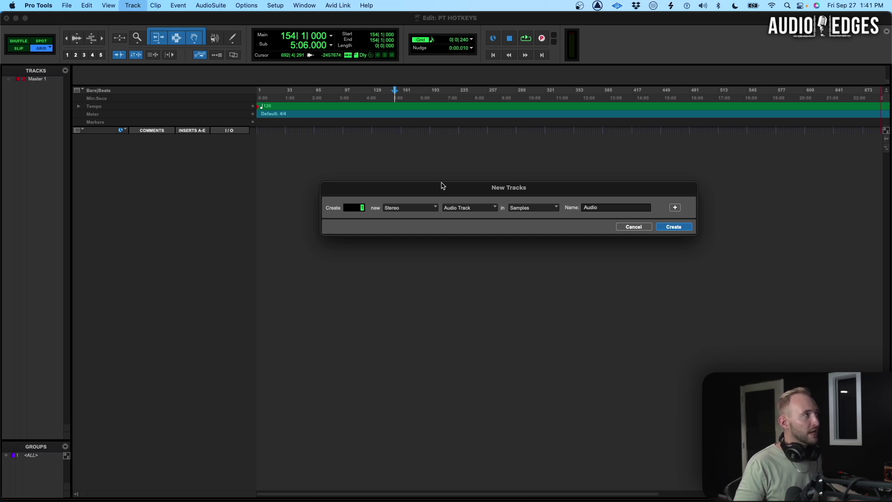
key(super+Down)
key(super+Down)
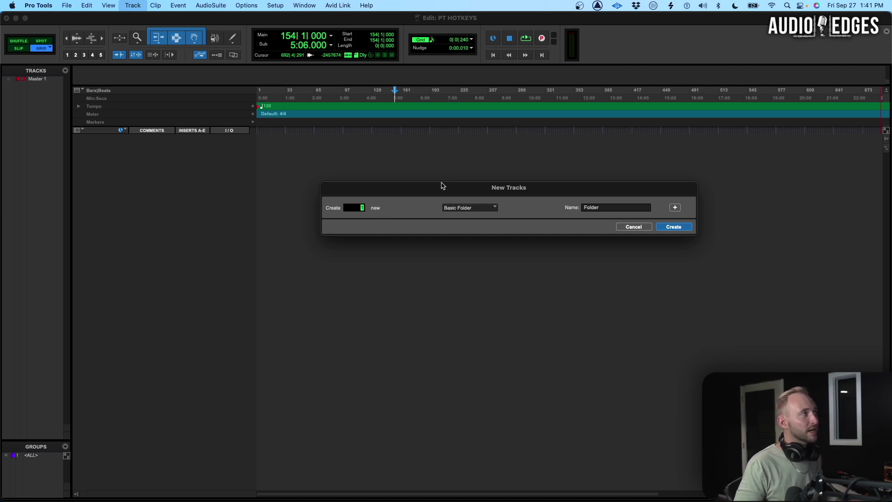
key(super+Down)
key(super+Up)
key(super+Up)
key(super+Up)
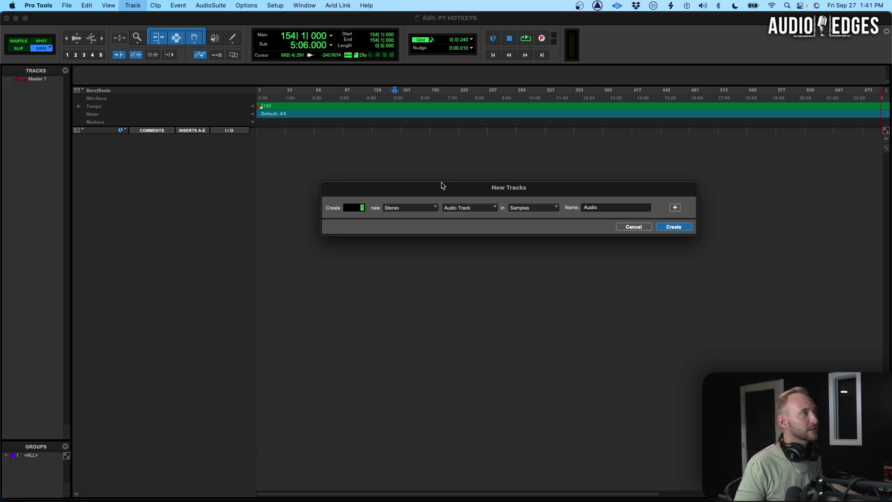
click(676, 209)
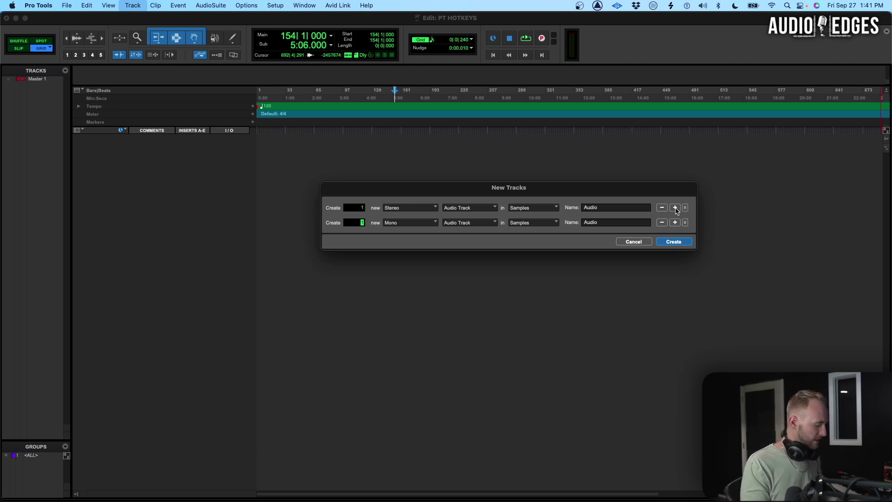
click(676, 208)
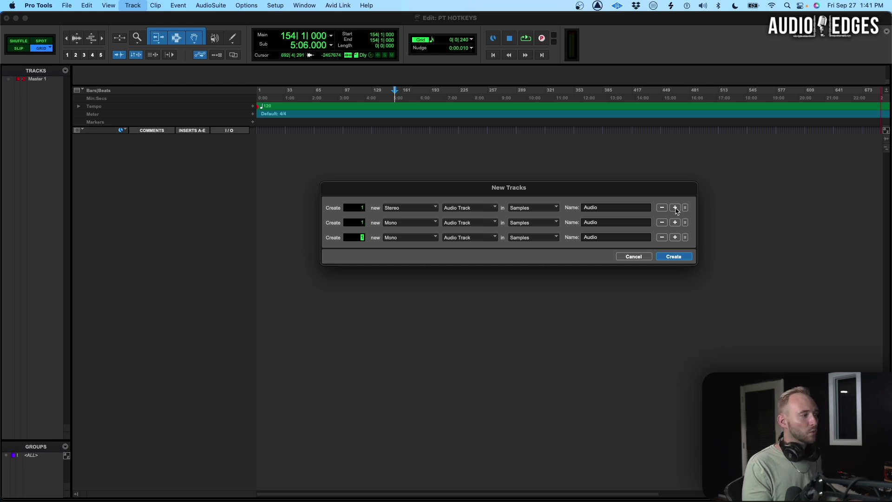
click(676, 208)
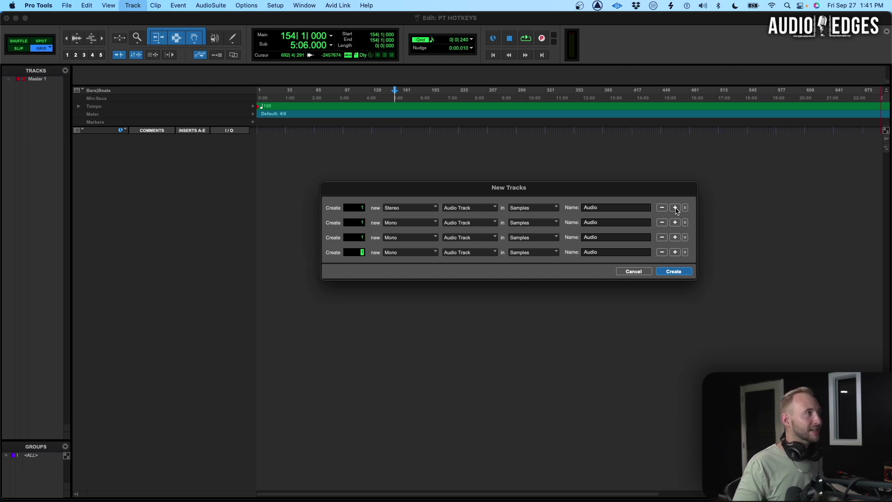
key(super+Down)
key(super+Down)
key(super+Down)
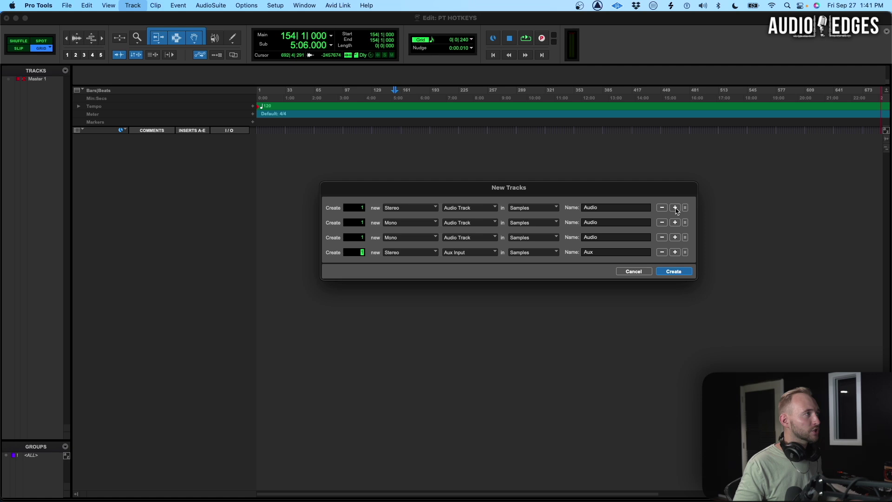
key(super+Down)
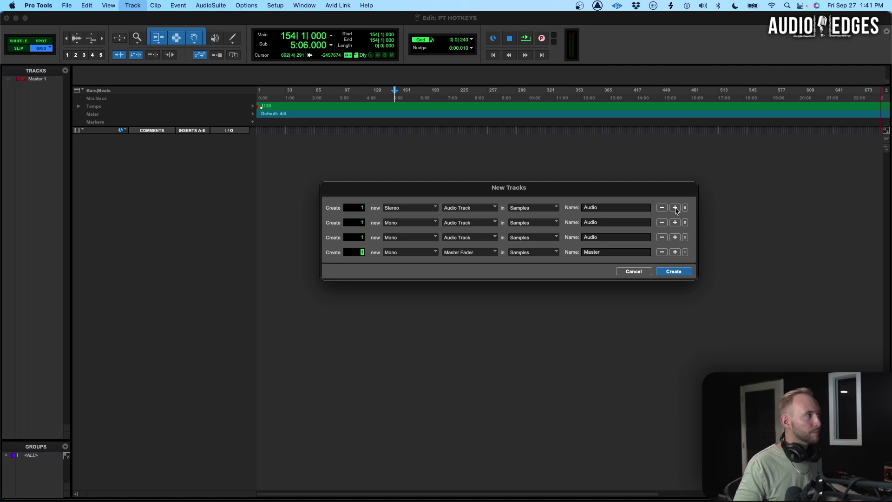
click(637, 273)
Create three new mono audio tracks in Samples timebase with the base name Audio.
key(super+shift+n)
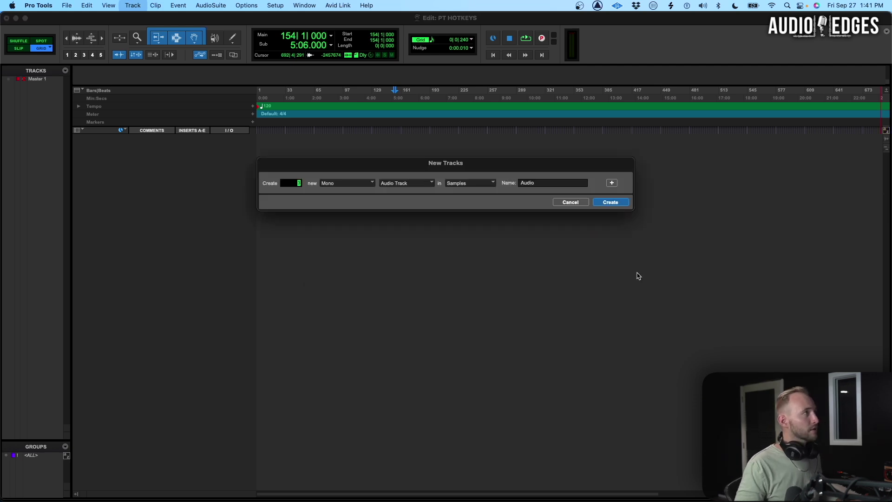
key(Return)
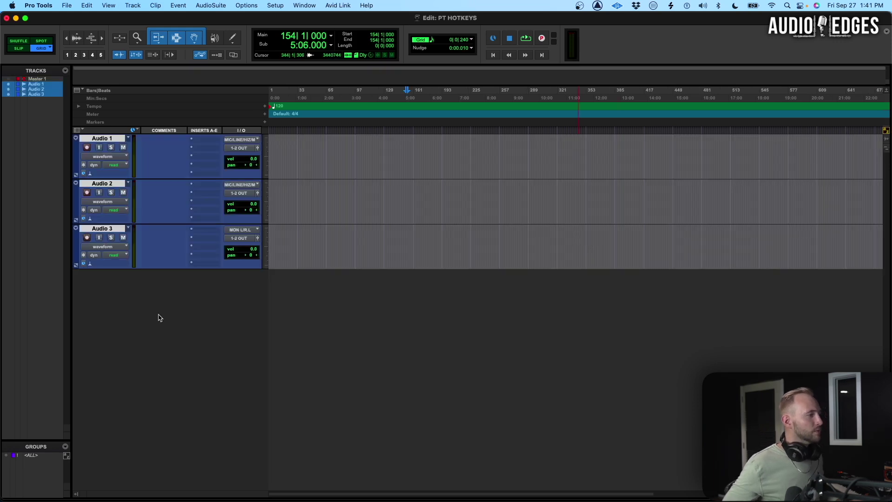
Group the Audio 1 and Audio 2 tracks as a Mix/Edit group named Group 1 with ID a.
click(106, 139)
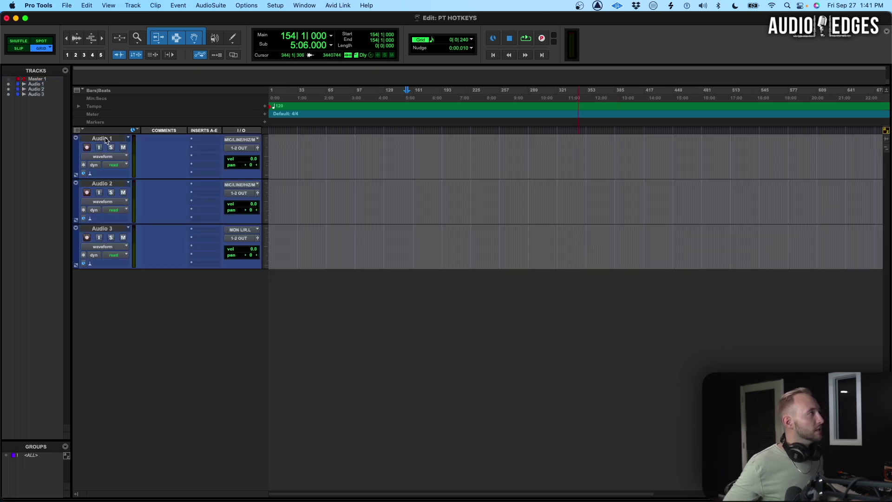
shift+click(112, 185)
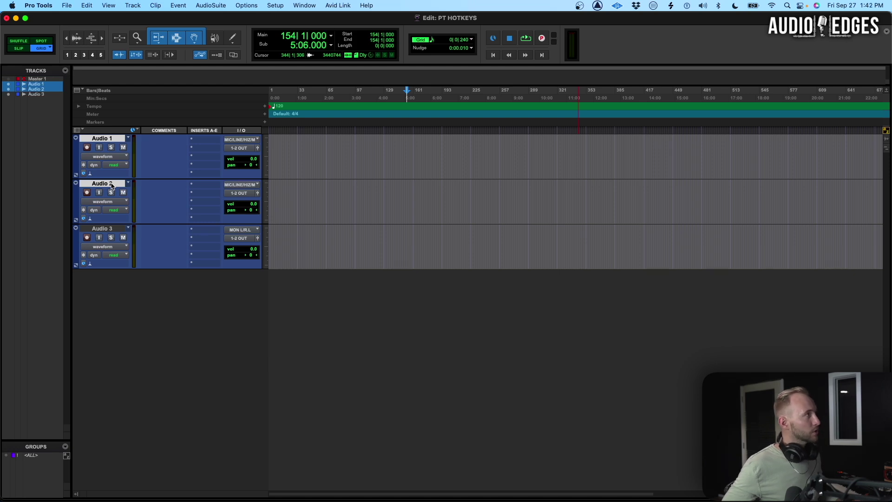
key(super+g)
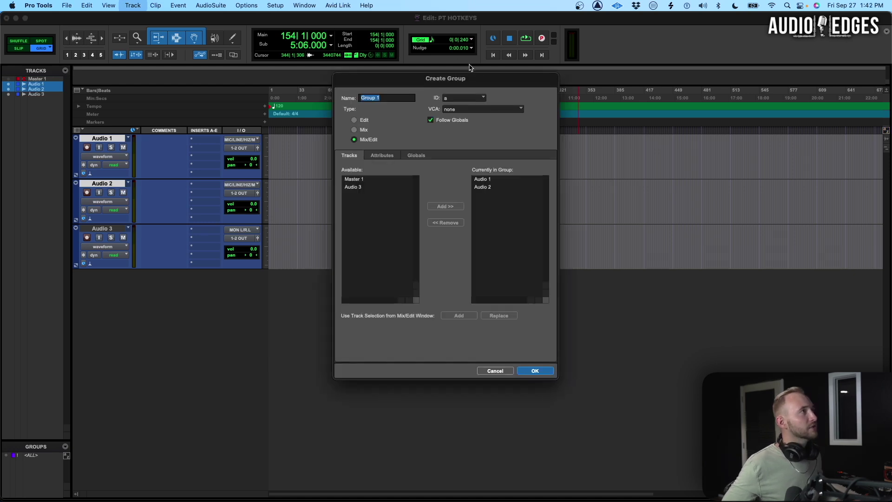
drag(485, 78, 483, 117)
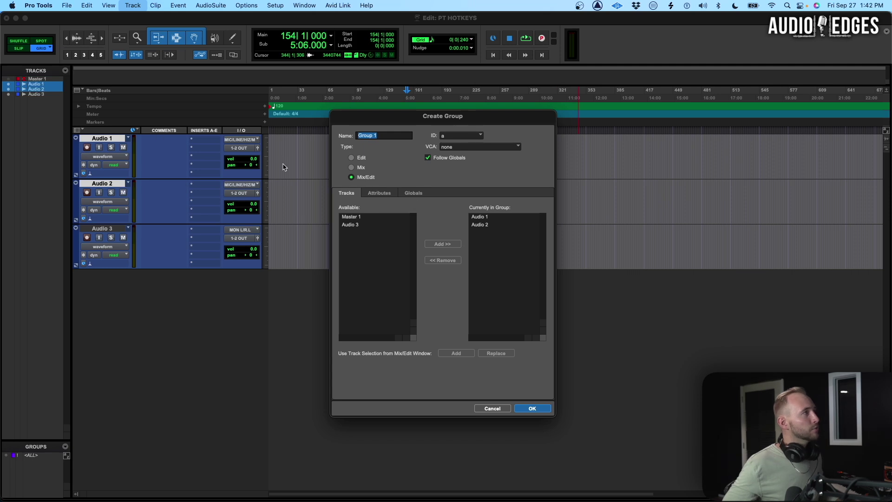
key(Return)
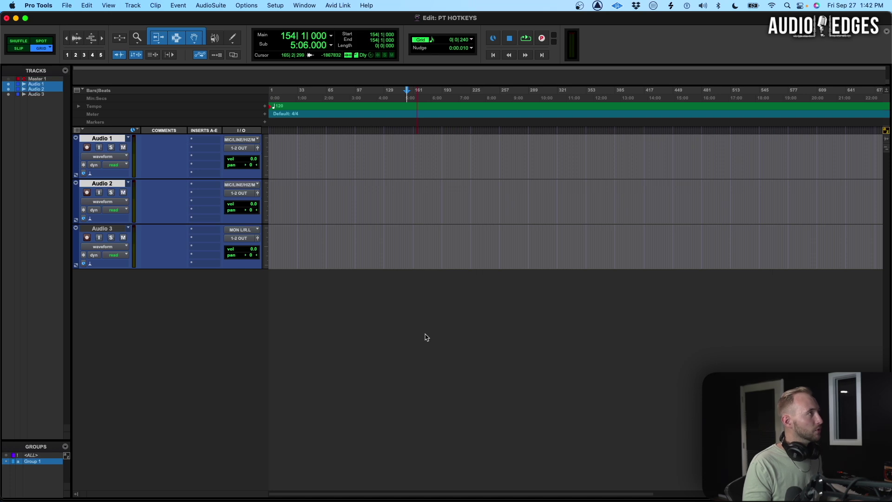
Lower the grouped Audio 1 and Audio 2 faders to about -3.8 dB in the Mix window, and reset them to 0.0.
key(super+equal)
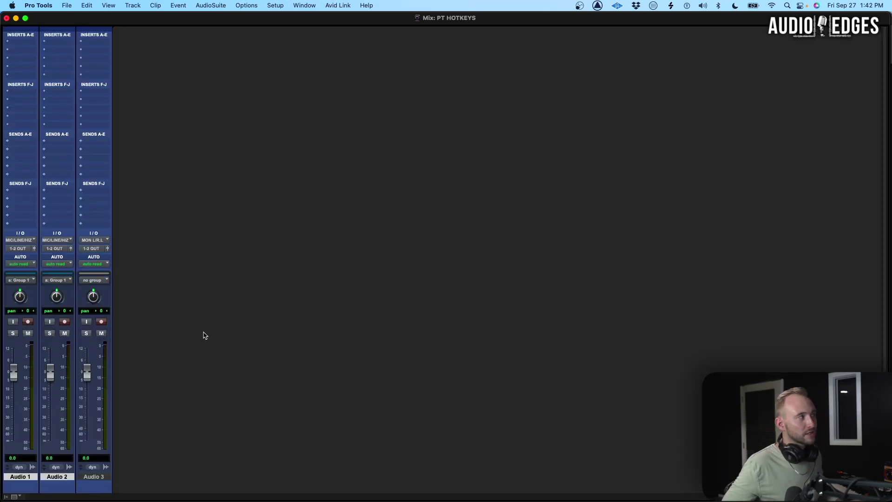
mouse_move(50, 375)
mouse_down()
mouse_move(50, 398)
mouse_move(50, 370)
mouse_move(53, 390)
mouse_up()
alt+click(53, 377)
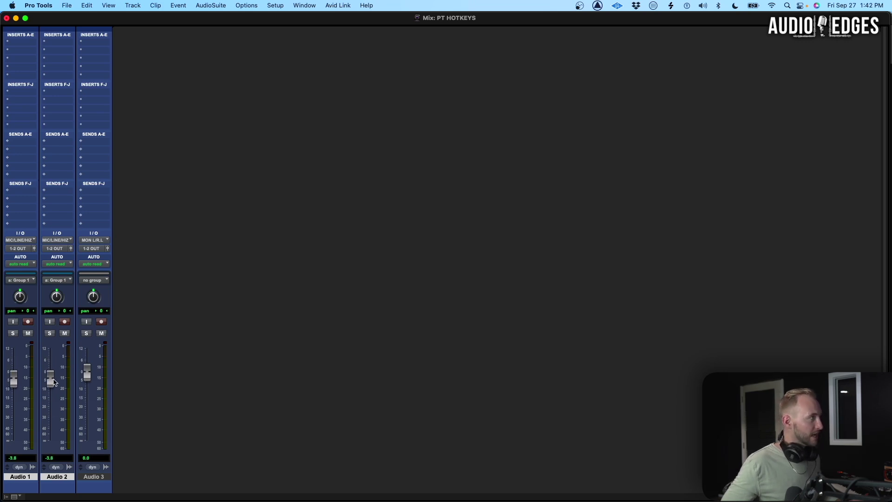
alt+click(55, 383)
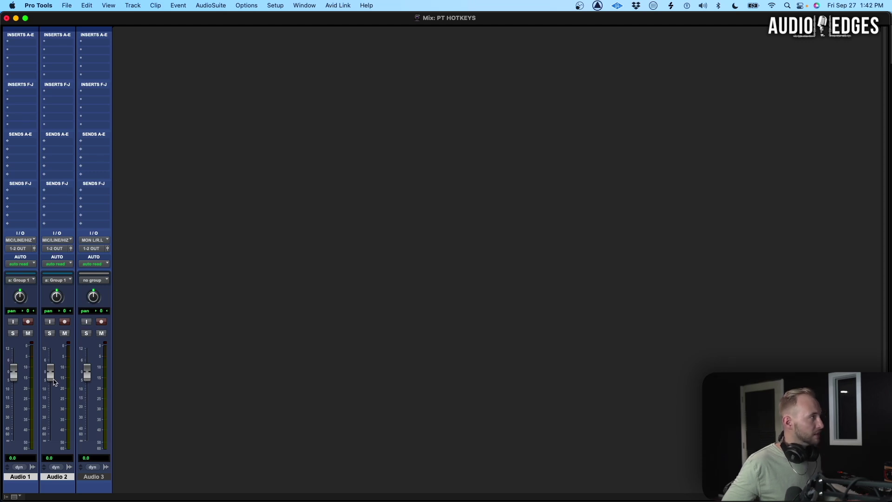
Suspend track groups to offset the Audio 1 and Audio 2 faders to about +1.9 and -7.8 dB, and return to the Edit window with groups reactivated.
key(super+shift+g)
mouse_move(52, 376)
mouse_down()
mouse_move(50, 402)
mouse_move(51, 371)
mouse_move(56, 389)
mouse_up()
key(super+shift+g)
key(super+equal)
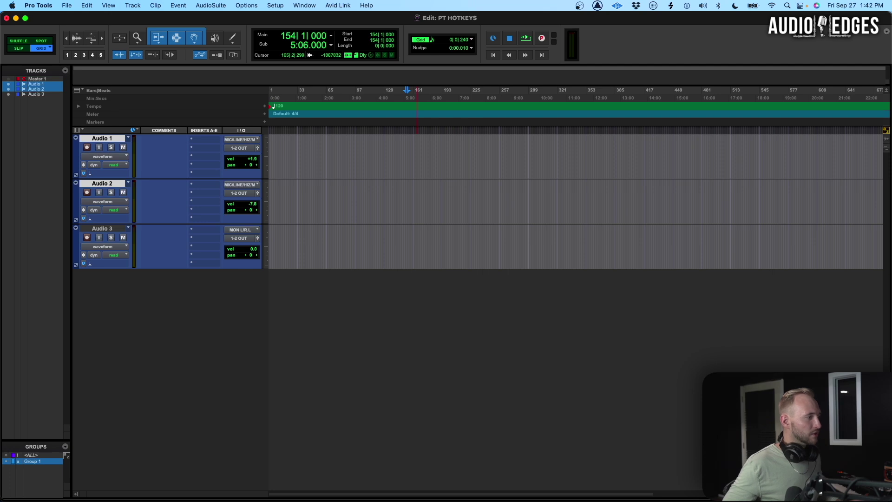
Duplicate the Audio 3 track once, excluding its active and alternate playlists and inserting the copy after the last selected track.
click(104, 229)
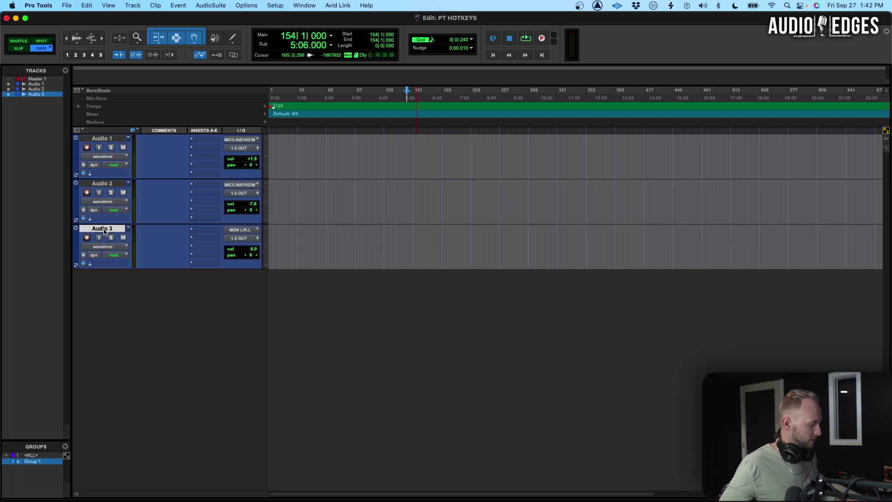
key(alt+shift+d)
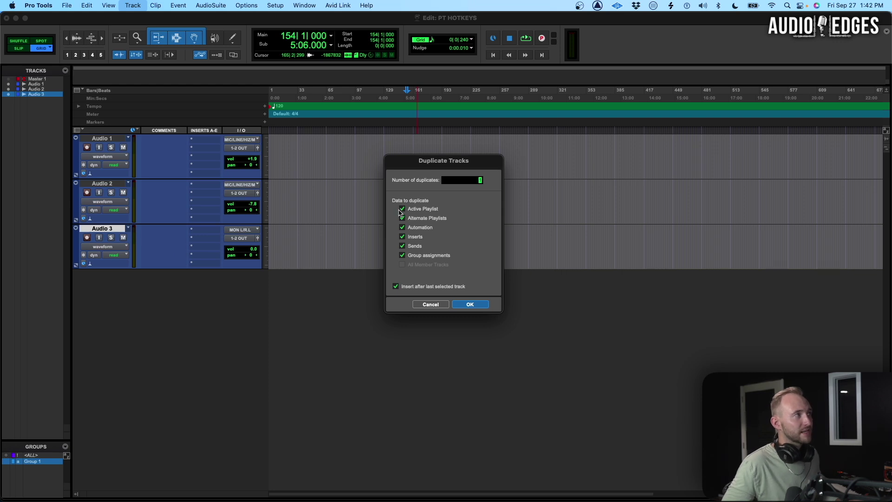
click(401, 210)
click(403, 218)
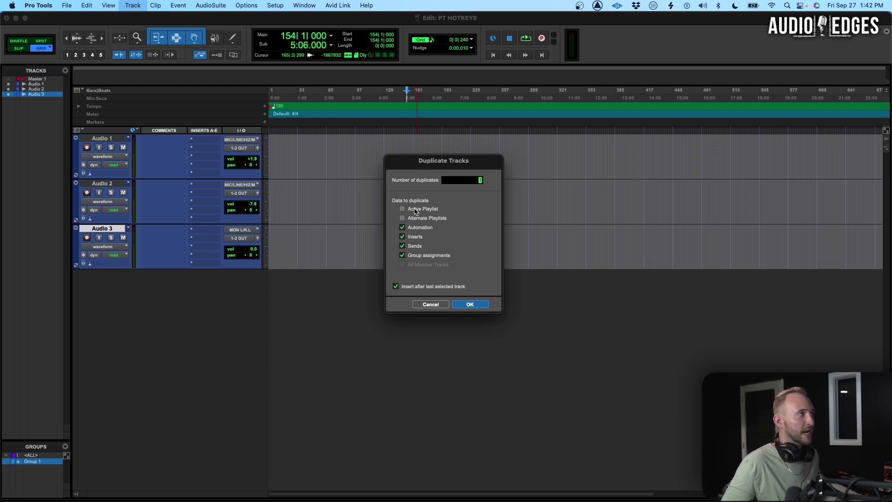
click(471, 304)
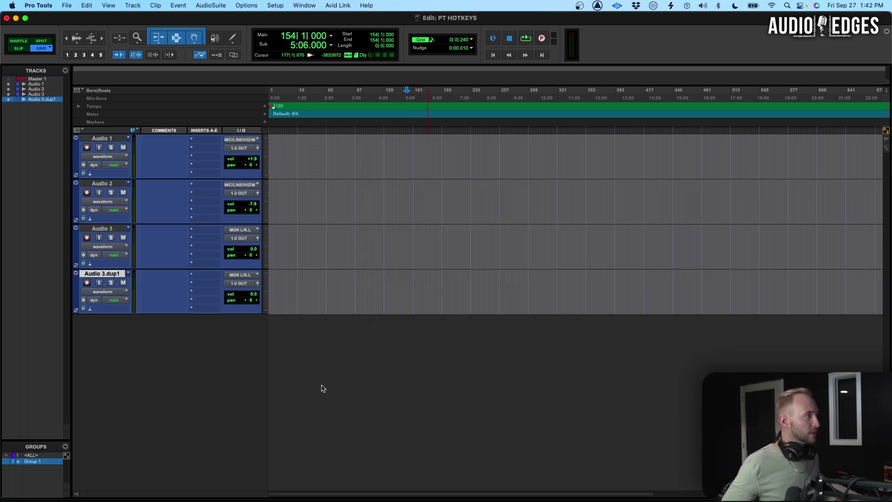
Delete all the audio tracks, from Audio 1 through the duplicate of Audio 3.
shift+click(104, 139)
right_click(105, 137)
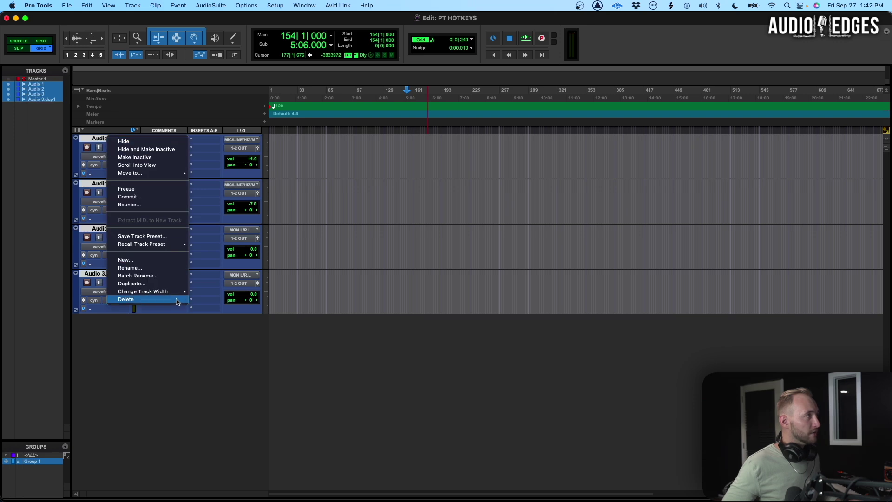
click(175, 301)
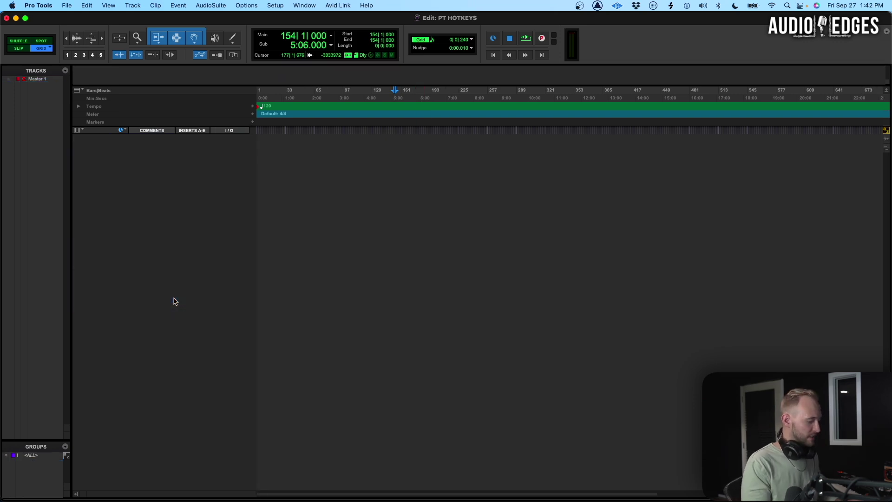
Import all the WAV files from the DRUMS EXAMPLE folder with sample rate conversion, placing them on new tracks at Session Start.
key(super+s)
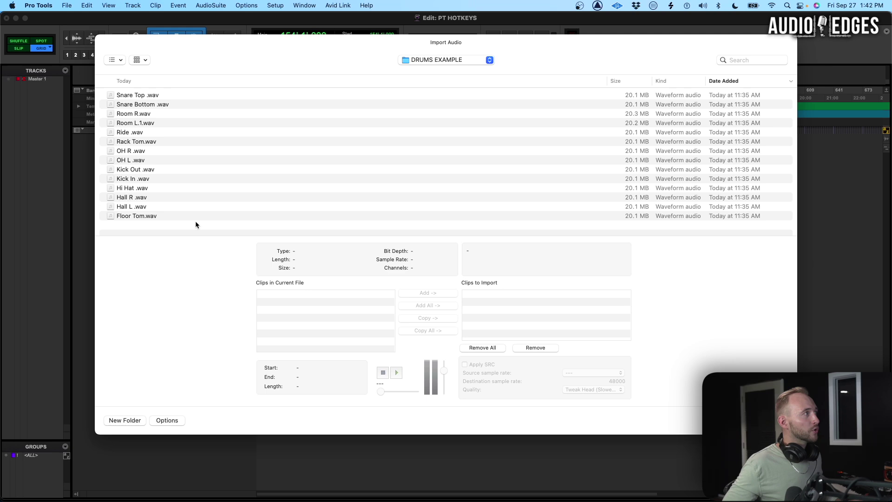
drag(195, 222, 176, 94)
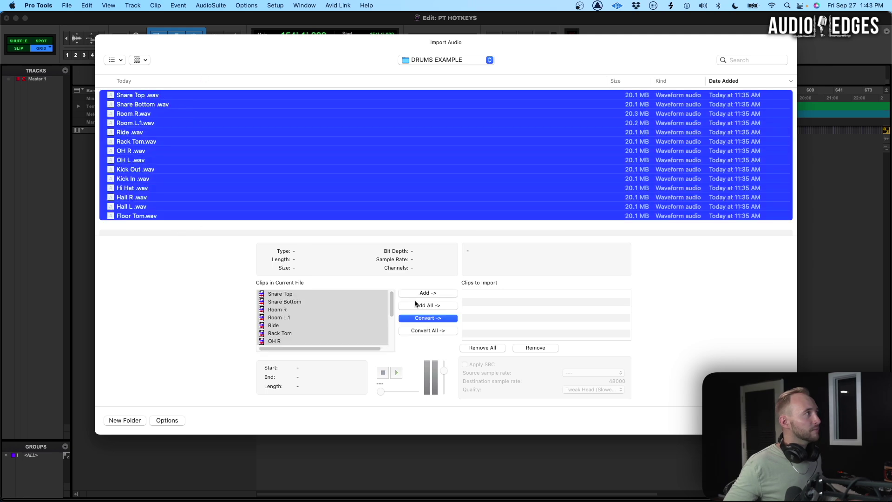
click(454, 320)
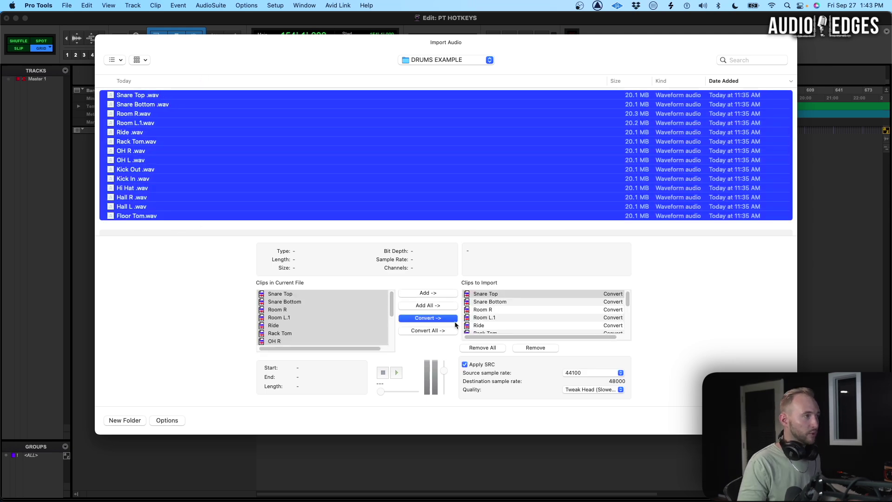
key(Return)
key(Return)
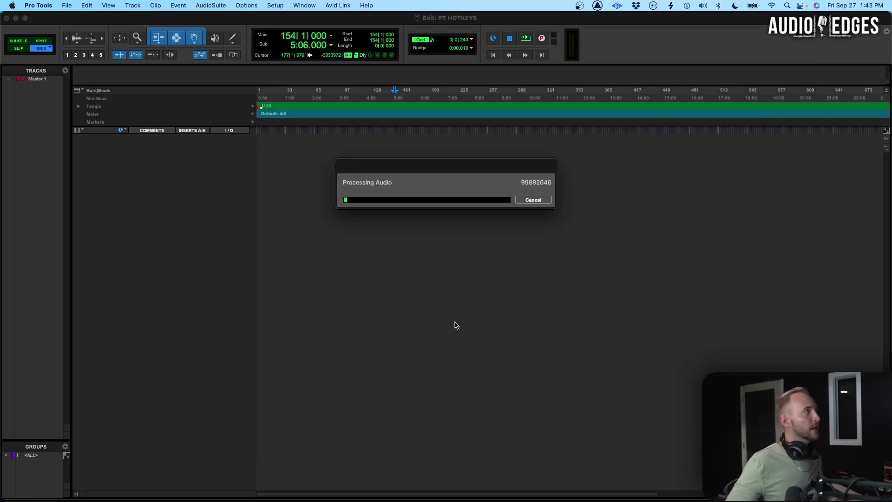
drag(452, 166, 442, 200)
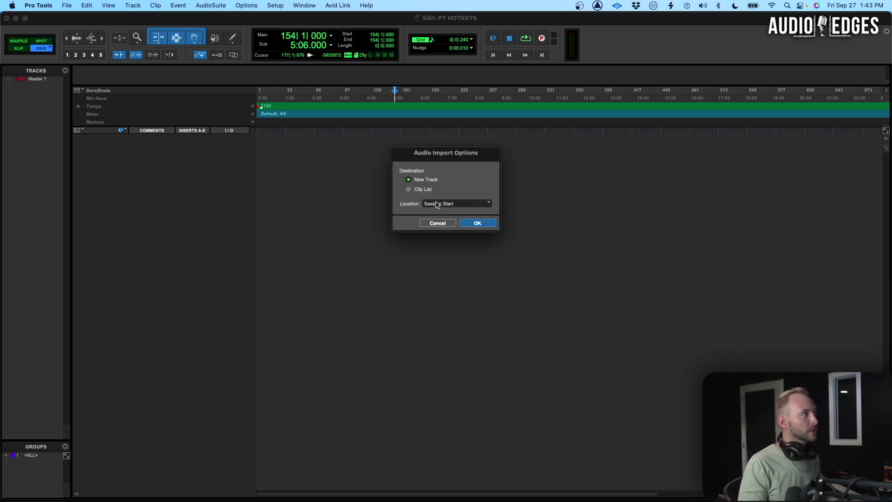
key(Return)
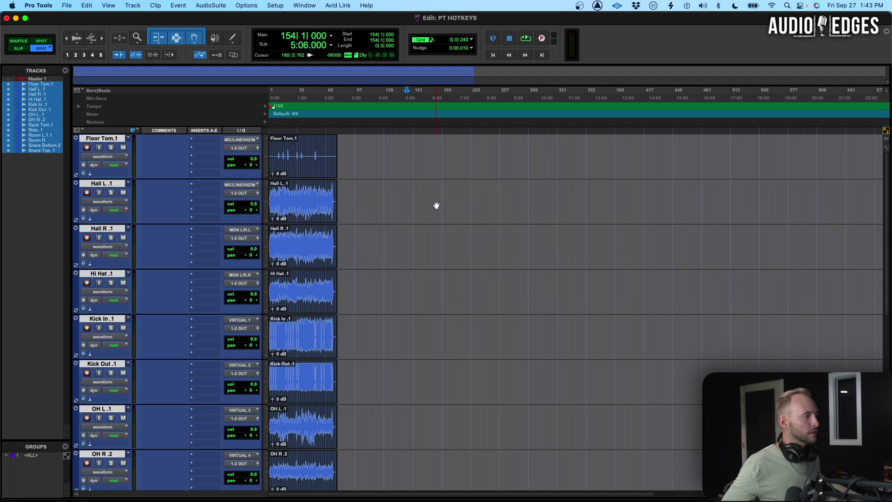
Zoom the timeline in horizontally to examine roughly the first 21 bars of the imported drum waveforms.
key(super+bracketright)
key(super+bracketright)
key(super+bracketright)
key(super+bracketright)
key(super+bracketright)
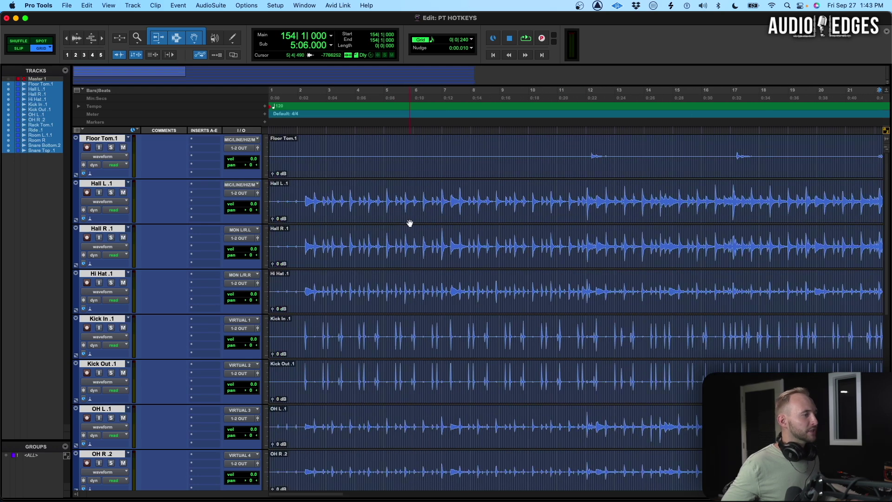
Zoom the timeline out until the full length of the drum clips fits, and view the Mix window before returning to the Edit window.
key(super+bracketleft)
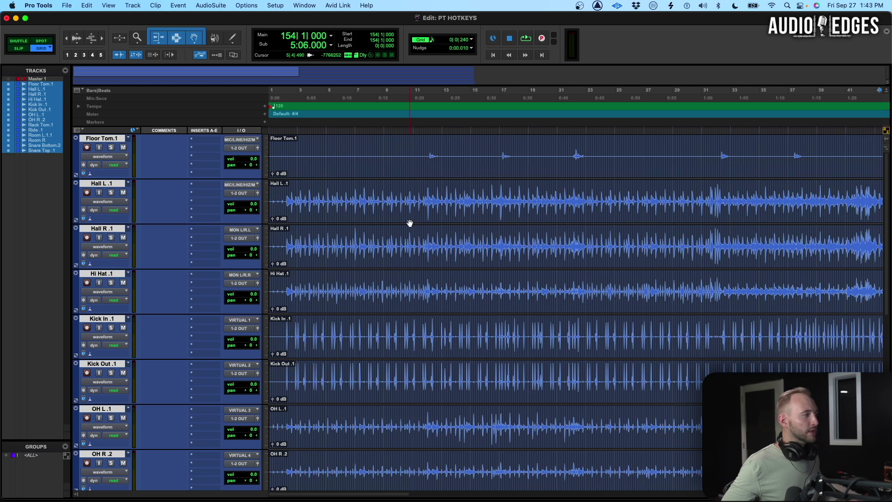
key(super+bracketleft)
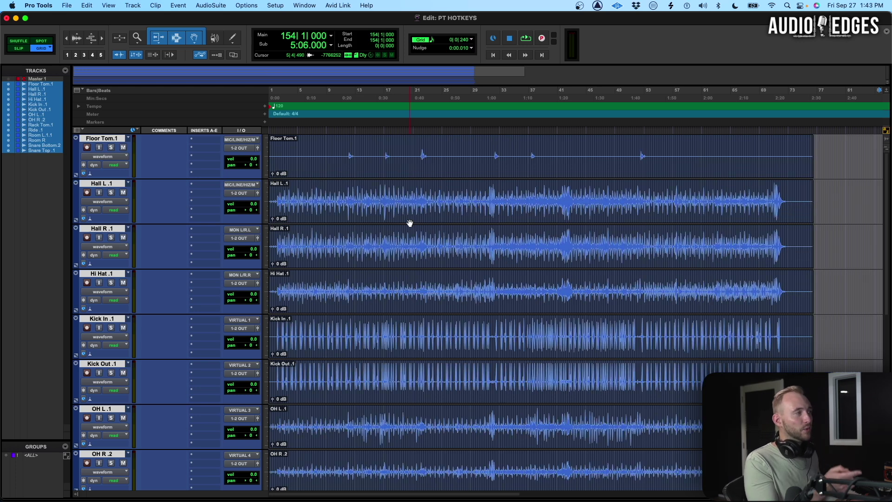
key(super+equal)
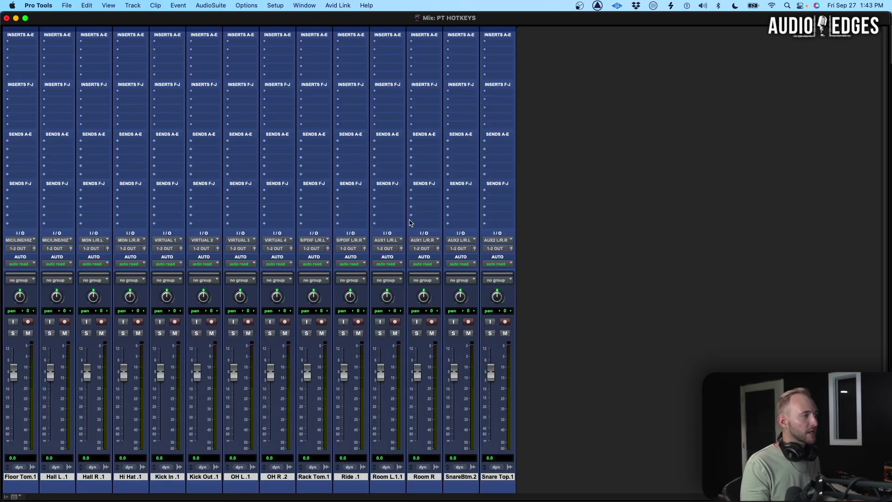
key(super+equal)
key(super+equal)
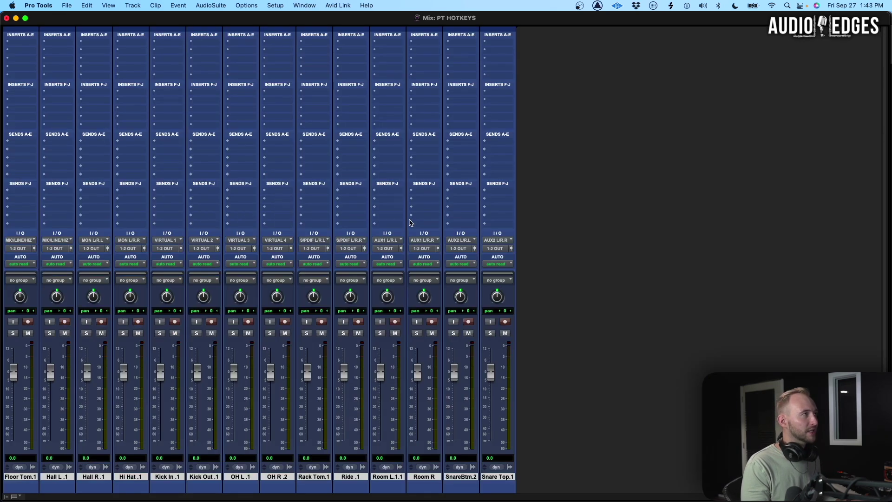
key(super+equal)
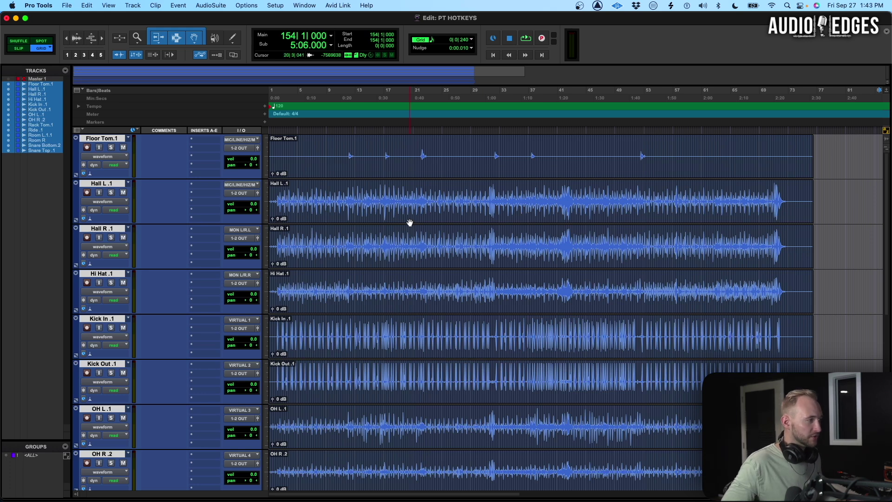
Place the cursor at about bar 5 on the Floor Tom.1 track and play the drums twice from that point, stopping each time.
click(302, 148)
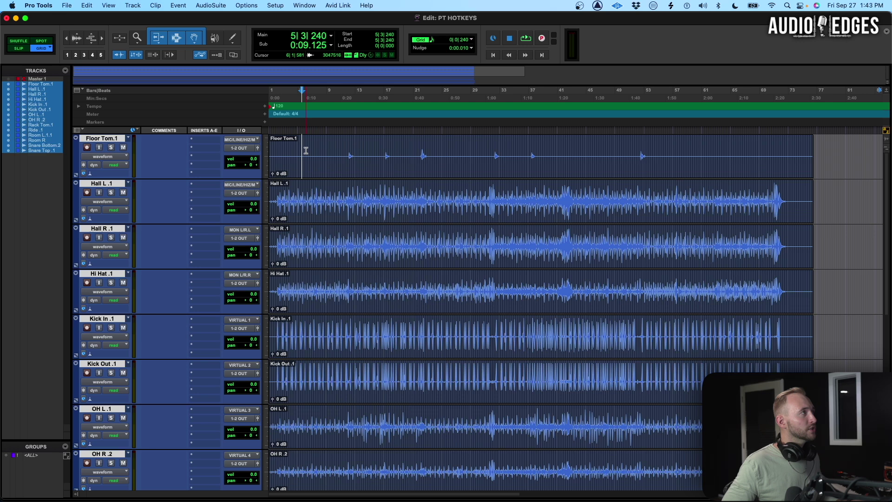
key(space)
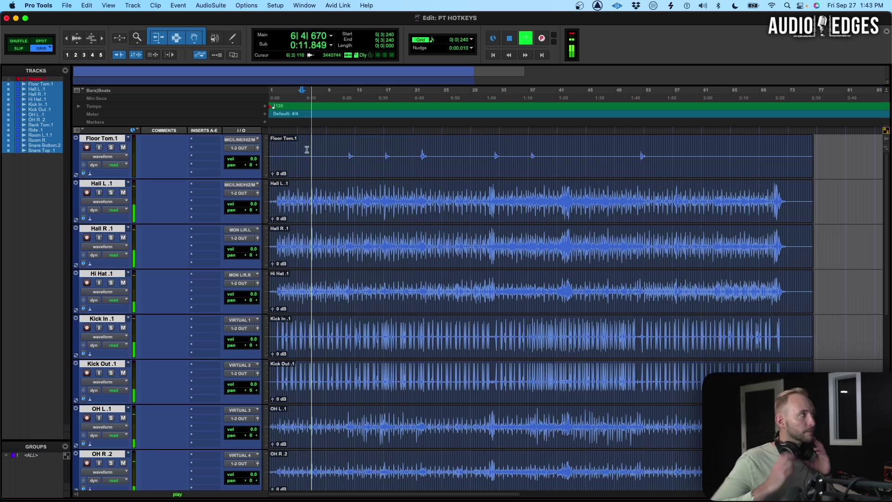
key(space)
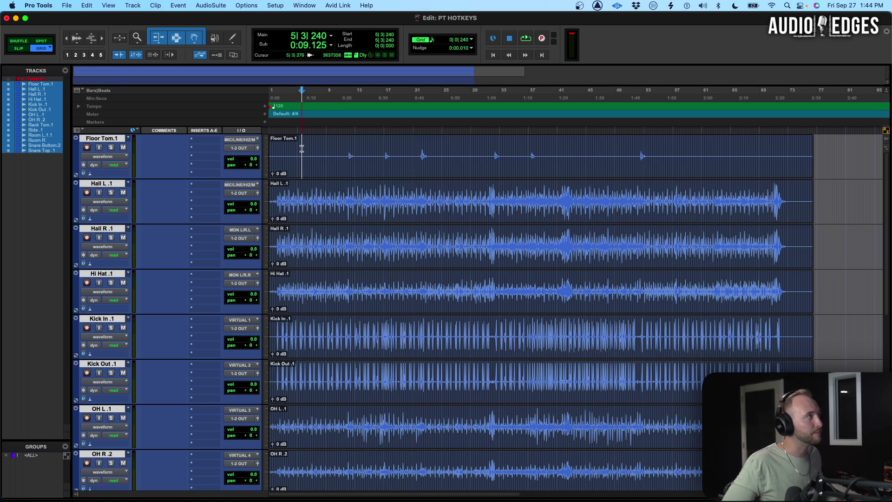
key(space)
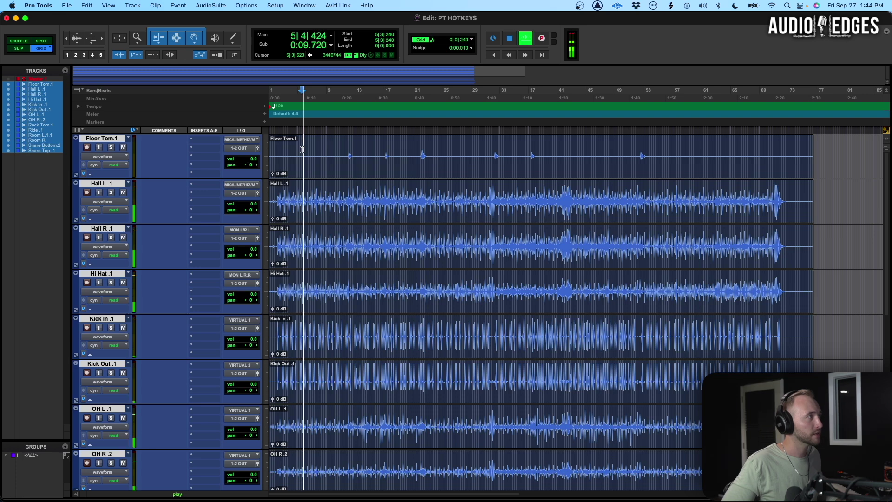
key(space)
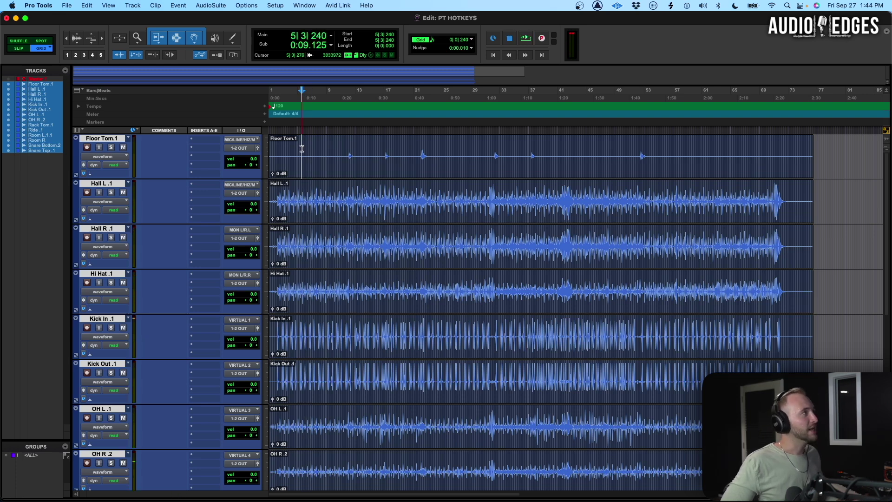
Enable Insertion Follows Playback and test it by playing and stopping the drums several times from the current cursor position.
key(n)
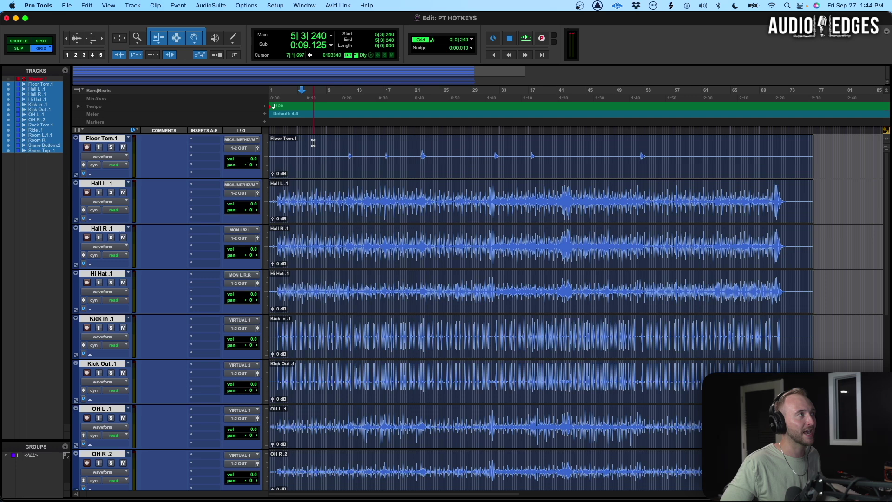
key(space)
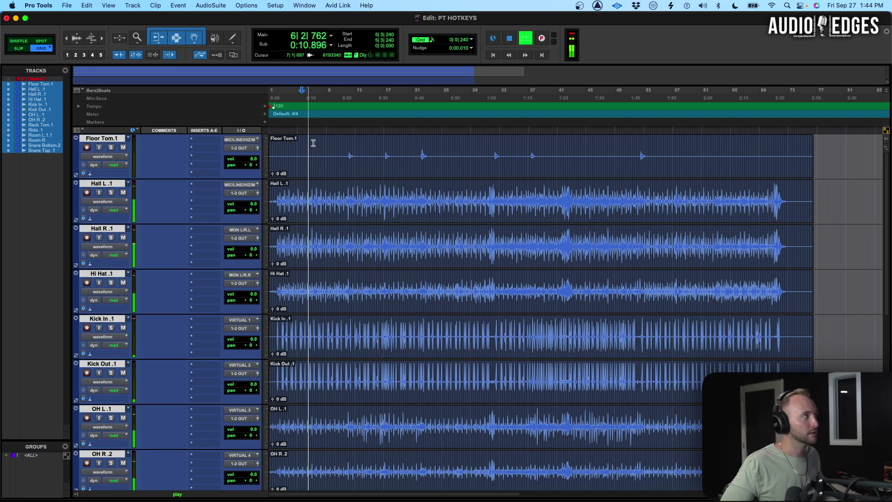
key(space)
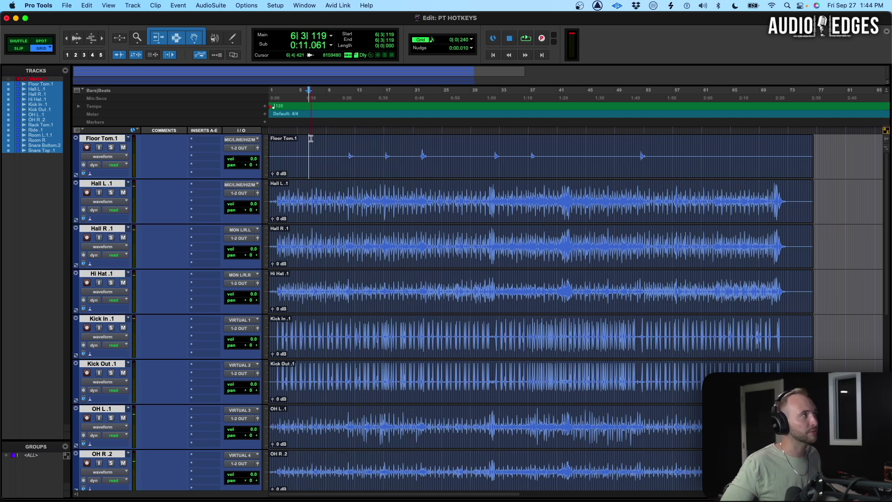
key(space)
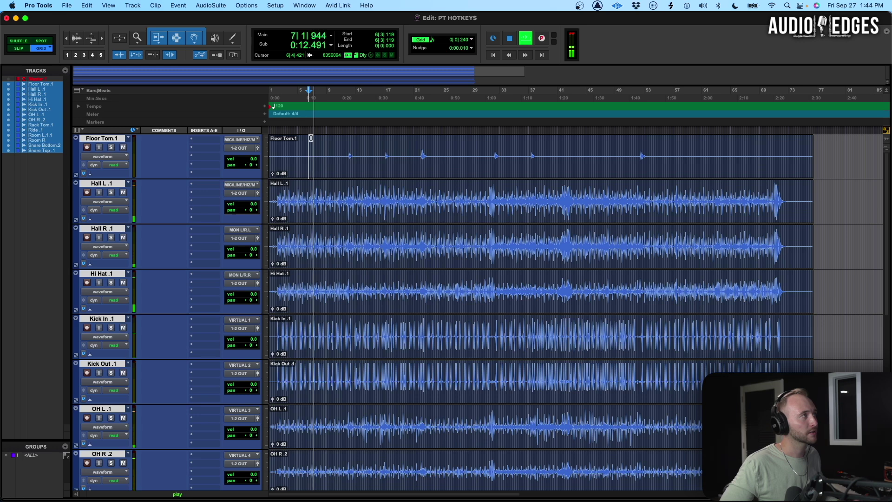
key(space)
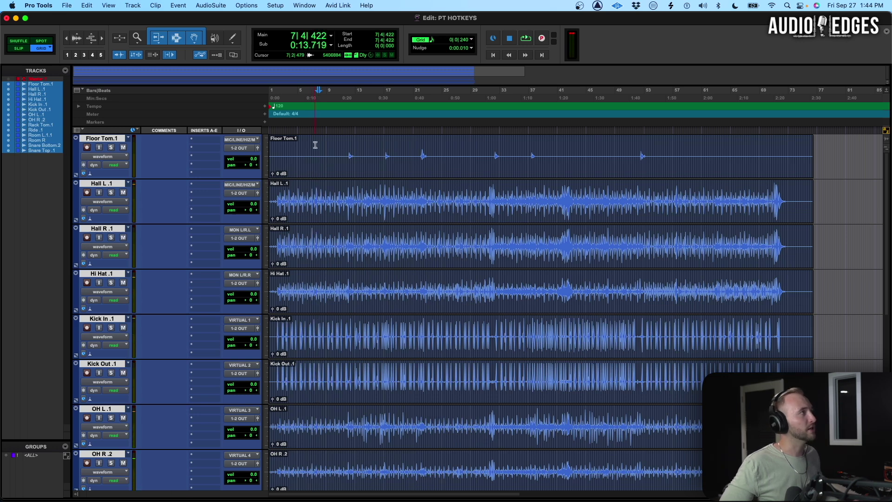
key(space)
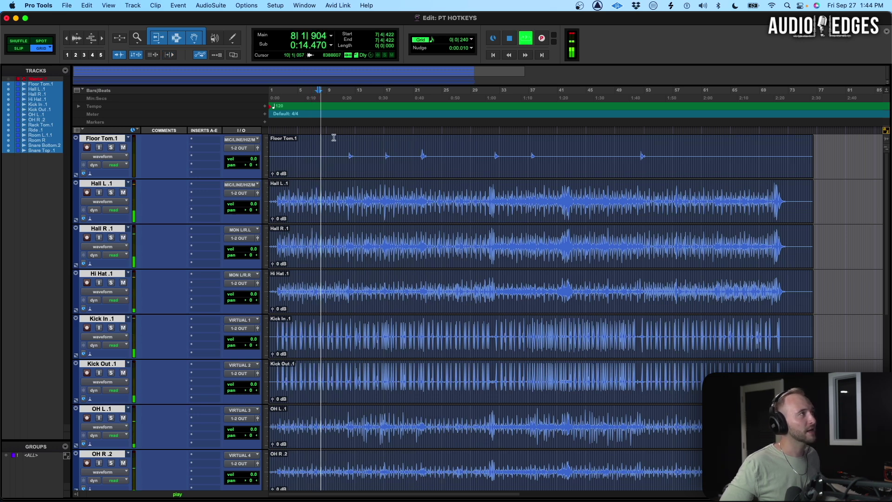
key(space)
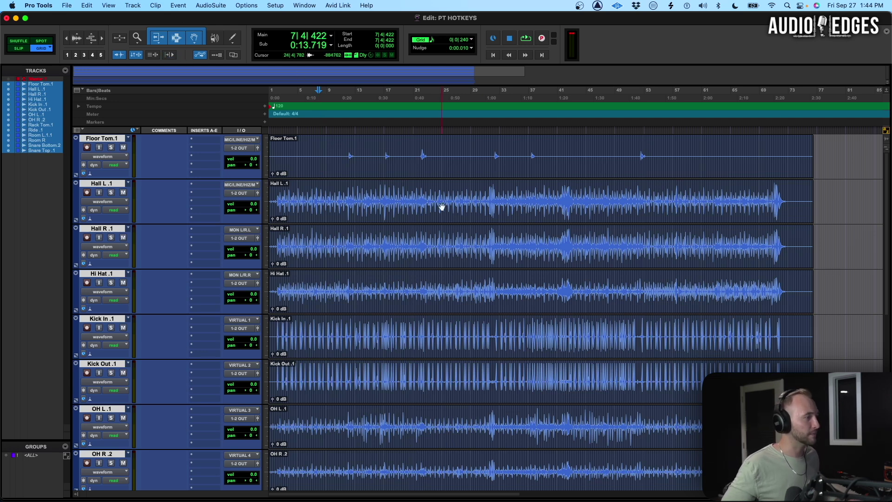
Place the cursor at about bar 11 on Hall L .1 and zoom the timeline in and out horizontally around it several times.
click(345, 199)
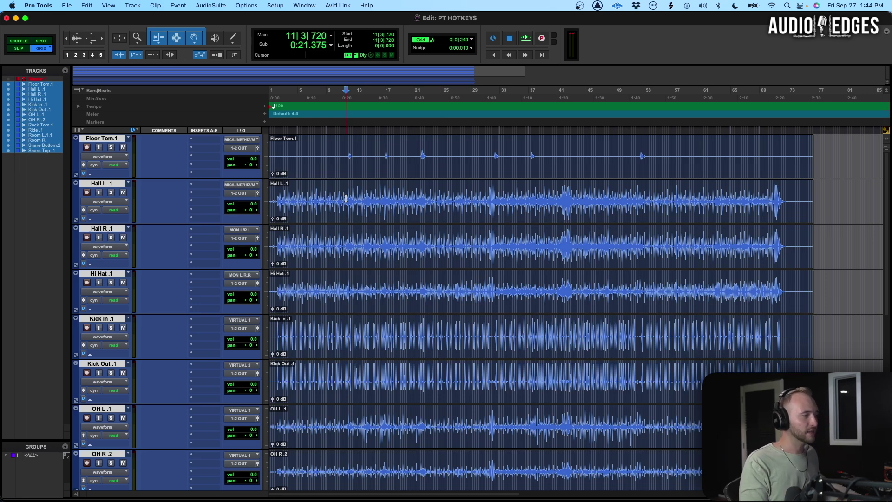
key(t)
key(t)
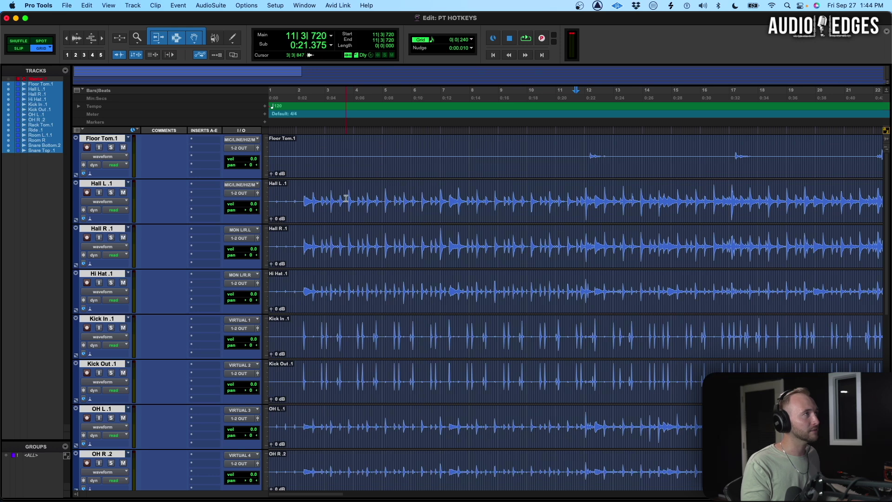
key(r)
key(r)
key(t)
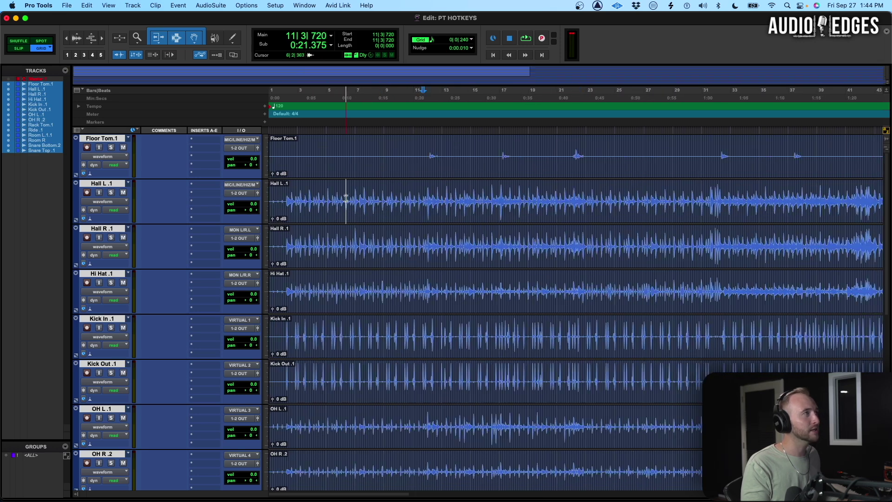
key(r)
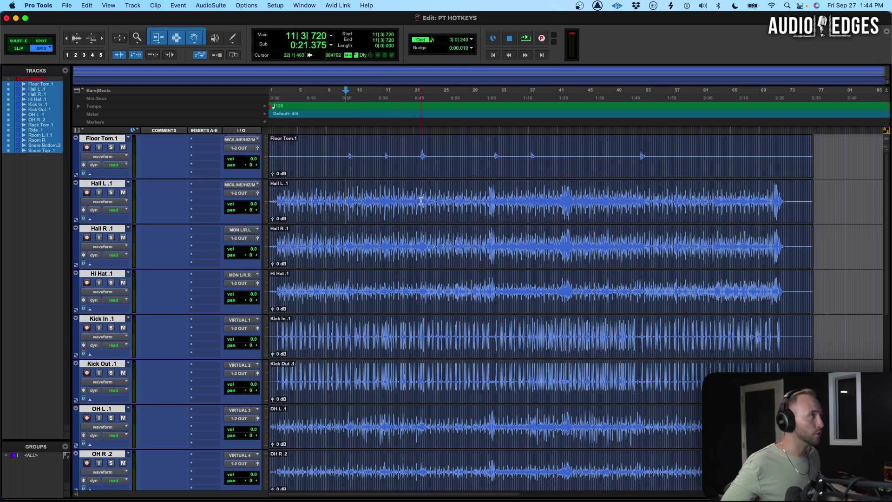
key(r)
key(r)
key(t)
key(t)
key(t)
key(r)
key(r)
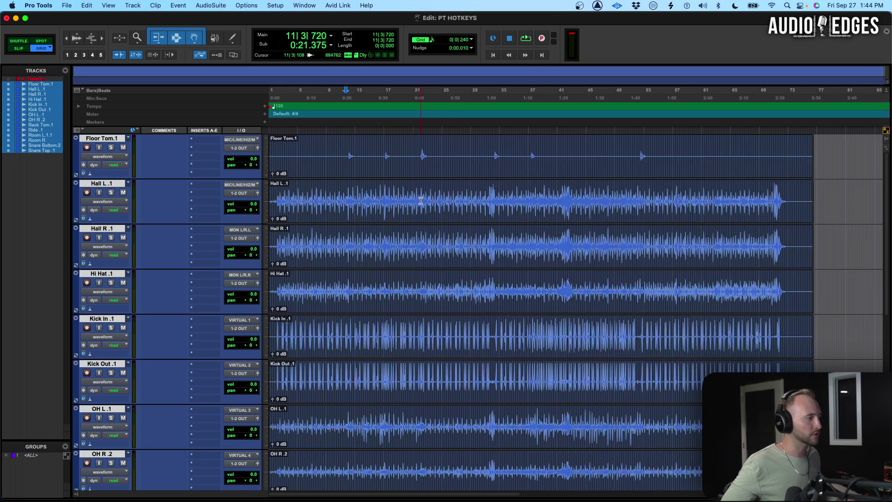
Select roughly bars 41 to 43 on Hall L .1, zoom the view to fit that selection, and return to the full session view.
drag(328, 200, 370, 201)
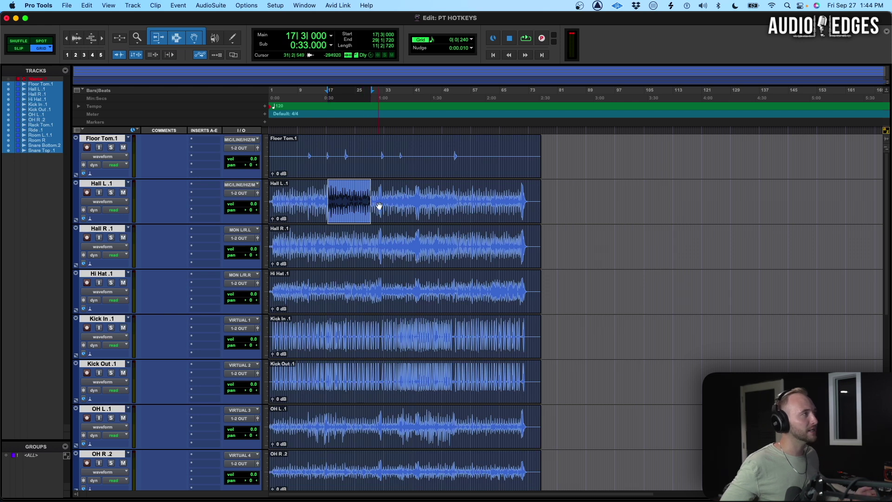
drag(414, 198, 421, 198)
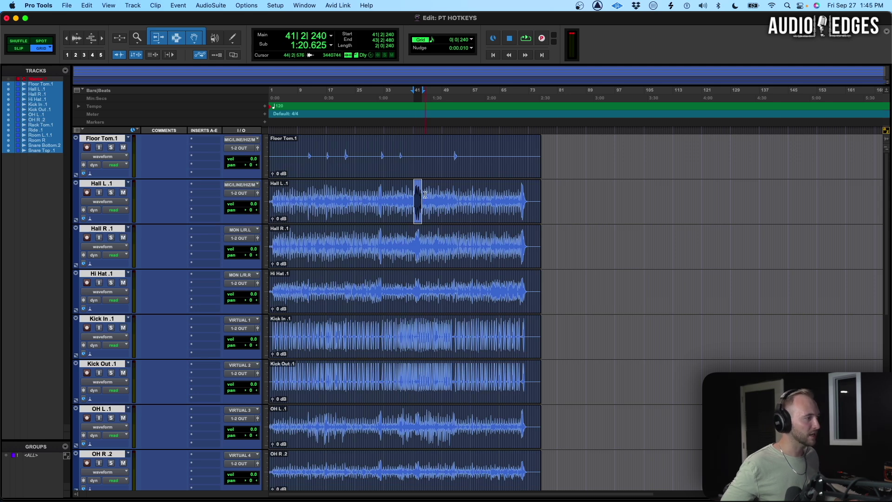
key(alt+f)
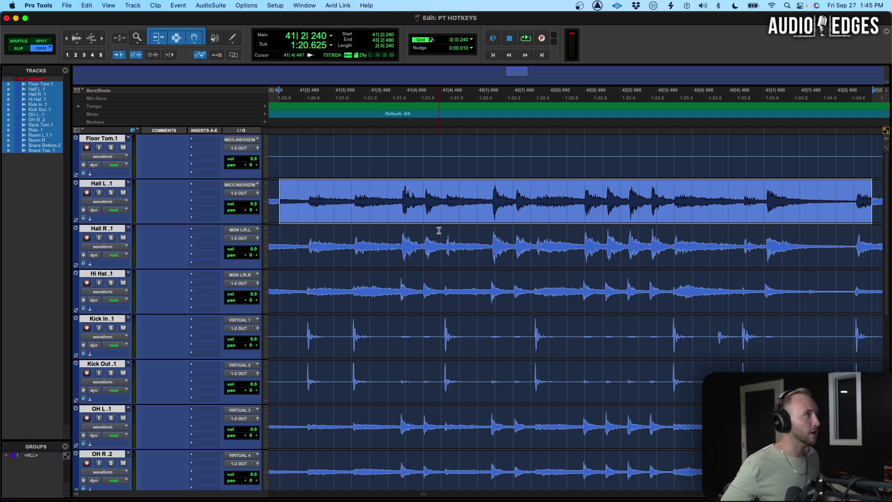
key(alt+f)
key(alt+a)
Zoom in around bar 32 on Hall L .1, move the cursor to about bar 25, and fit the entire session in view.
click(396, 188)
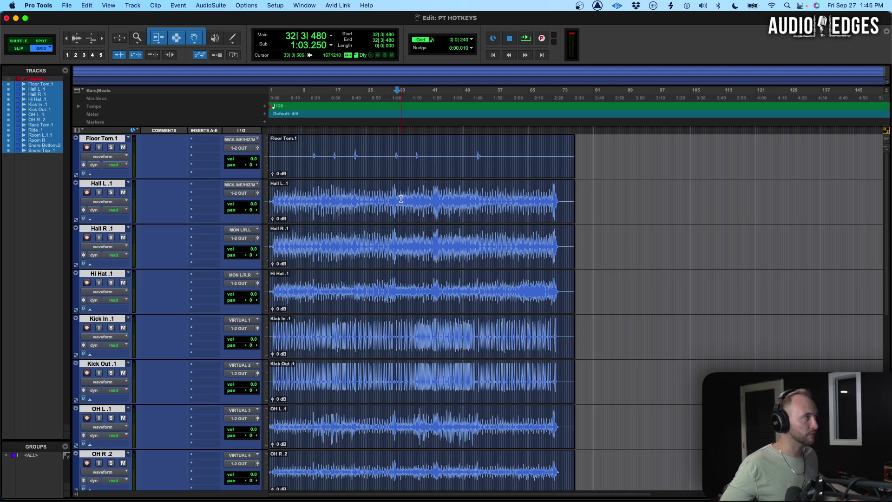
key(super+bracketright)
scroll(486, 203, up, 1)
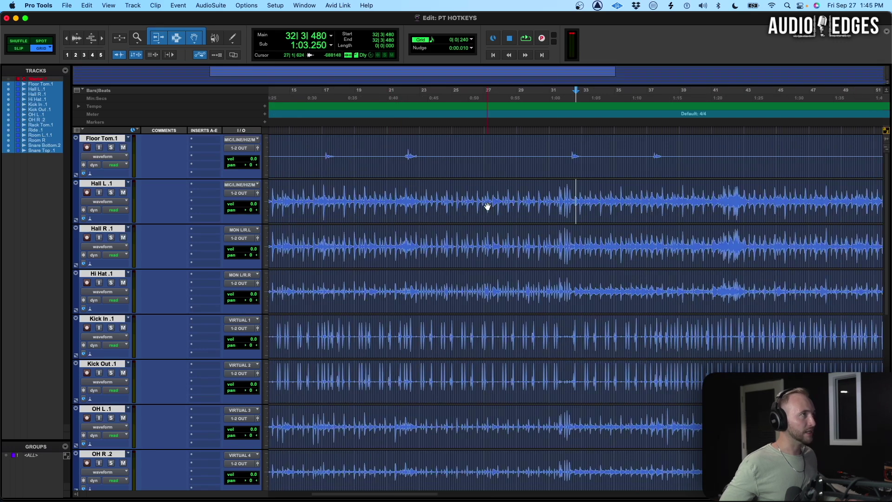
scroll(487, 206, right, 1)
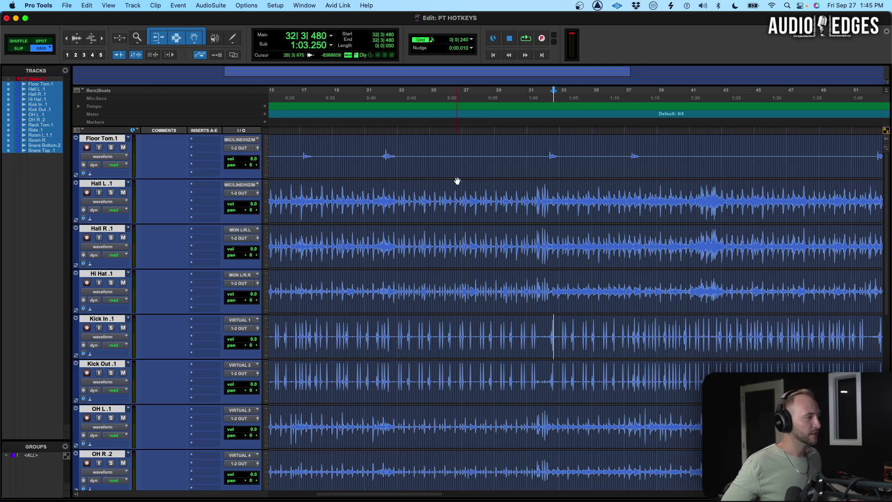
click(441, 199)
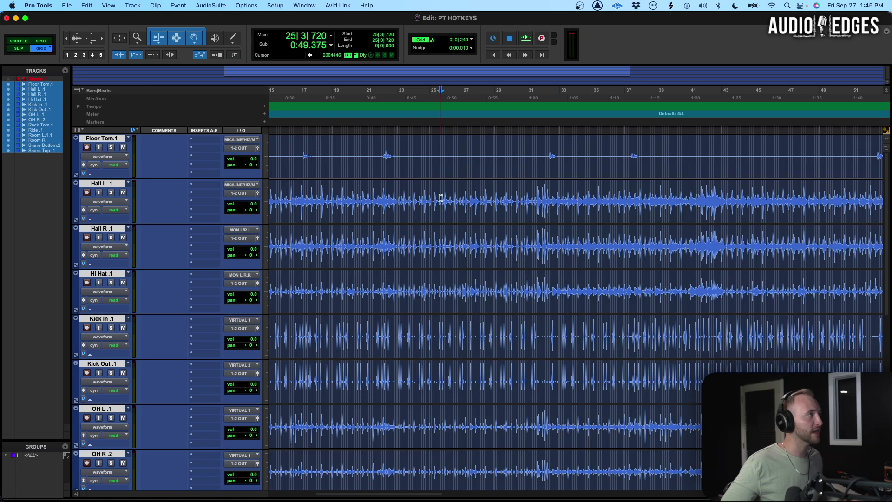
key(alt+a)
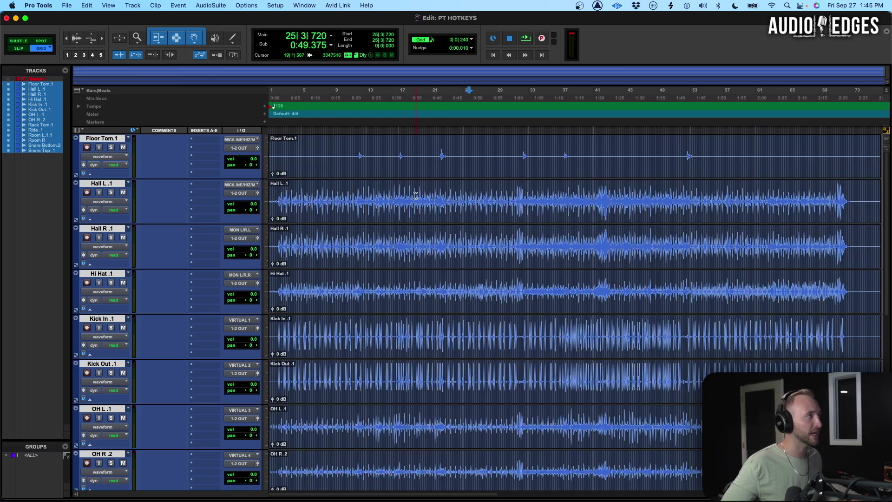
Enlarge the waveform height on all drum tracks, shrink it back, and enlarge it again.
key(super+alt+bracketright)
key(super+alt+bracketright)
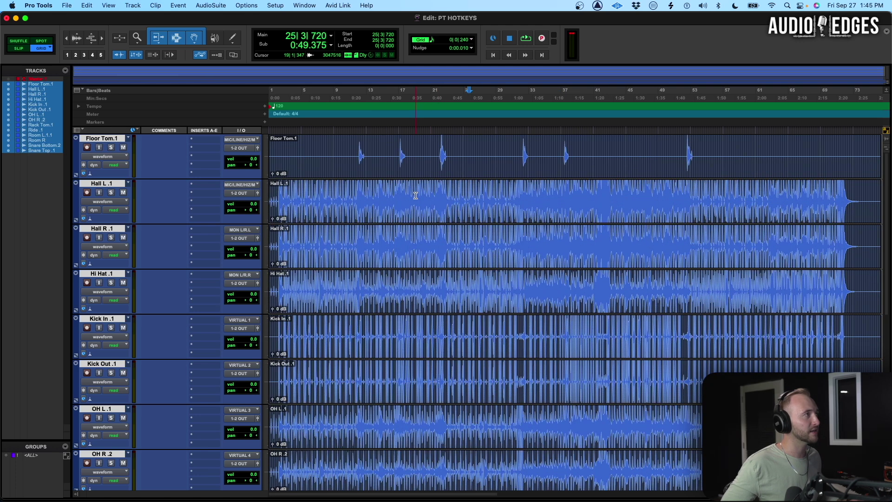
key(super+alt+bracketleft)
key(super+alt+bracketleft)
key(super+alt+bracketleft)
key(super+alt+bracketright)
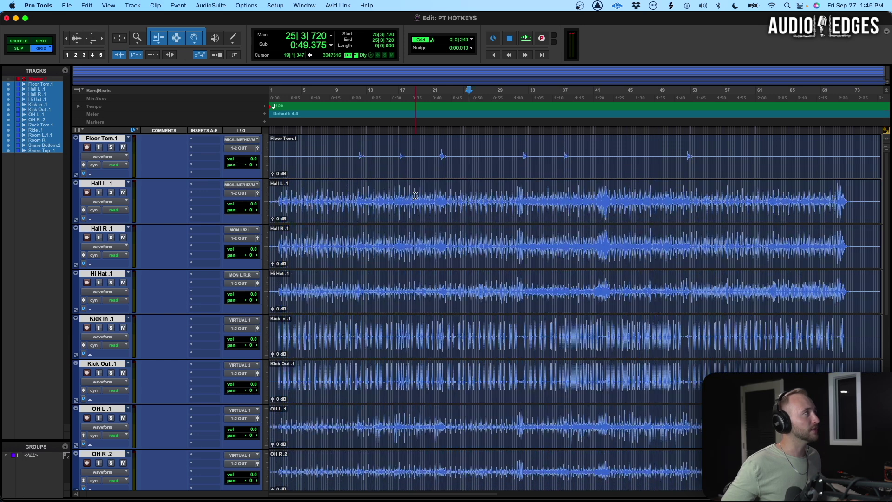
key(super+alt+bracketright)
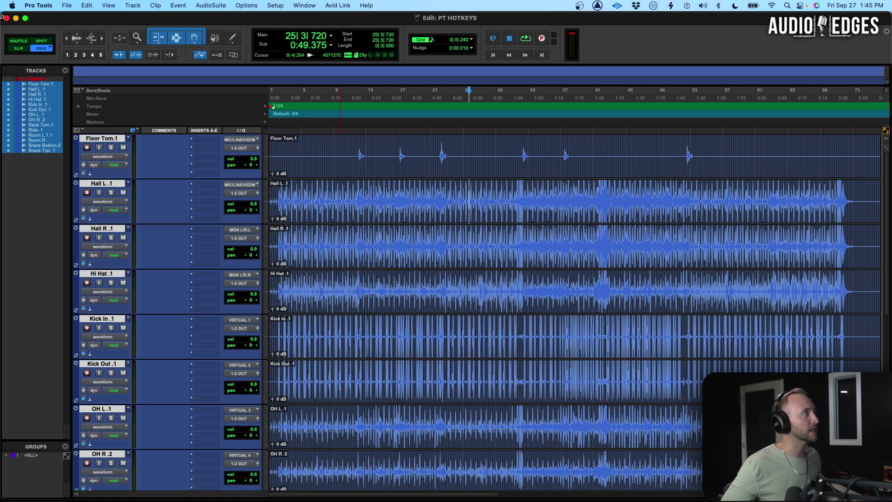
Reduce the vertical audio zoom until the waveforms on all drum tracks are very small.
click(77, 37)
click(78, 42)
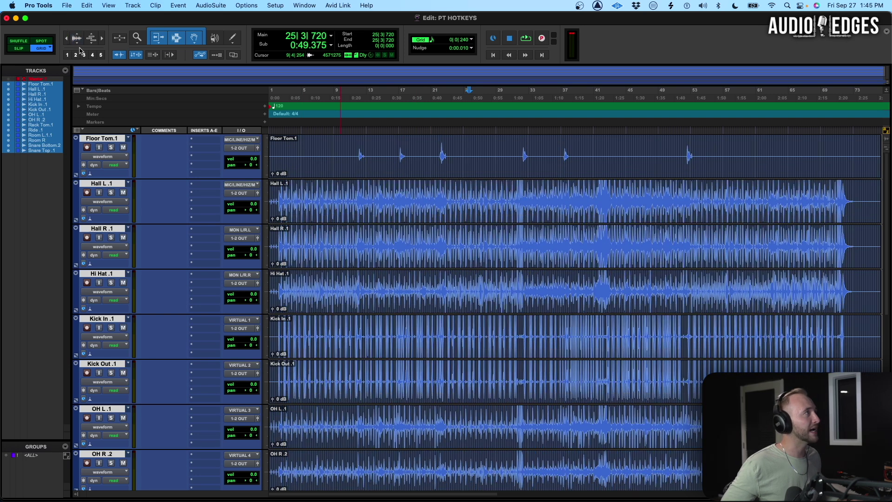
key(super+alt+bracketleft)
key(super+alt+bracketleft)
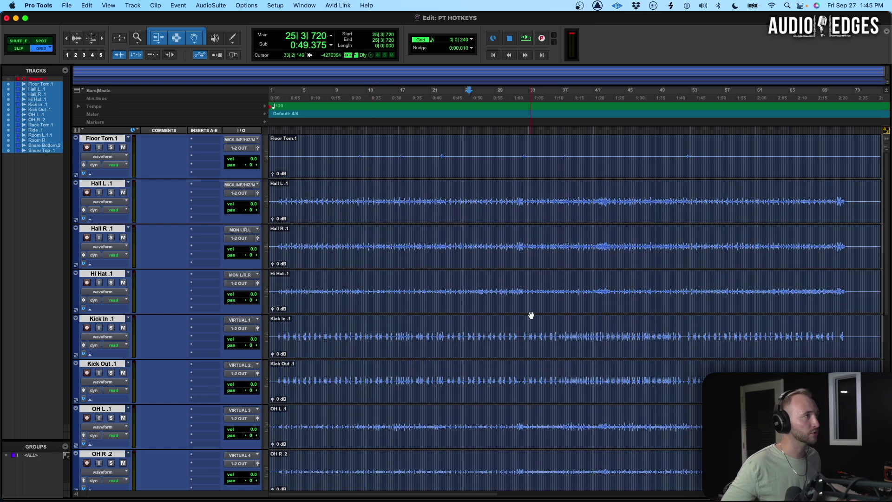
Enlarge the waveform height slightly, select from 25|1|720 to 27|4|720 on Hall R .1, and zoom the view to that selection.
key(super+alt+bracketright)
click(465, 236)
drag(465, 237, 487, 243)
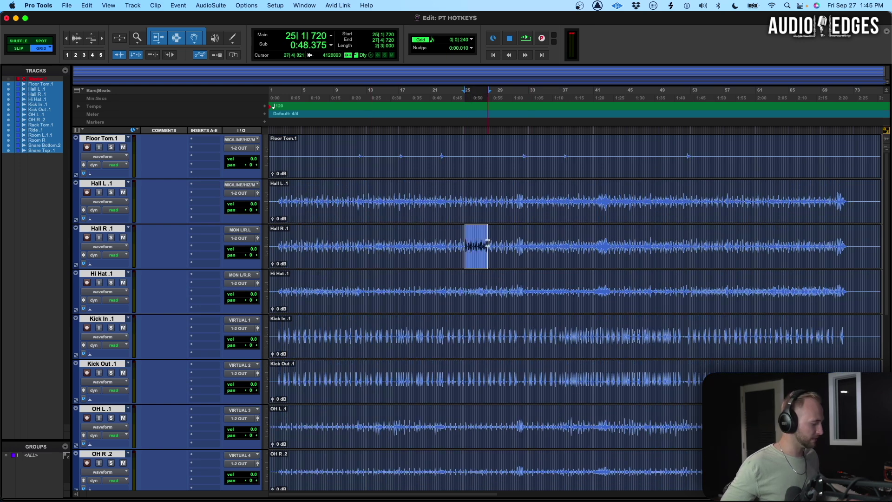
key(super+alt+f)
Step the vertical audio zoom of all drum tracks up and down to compare waveform heights.
key(super+alt+bracketright)
key(super+alt+bracketright)
key(super+alt+bracketleft)
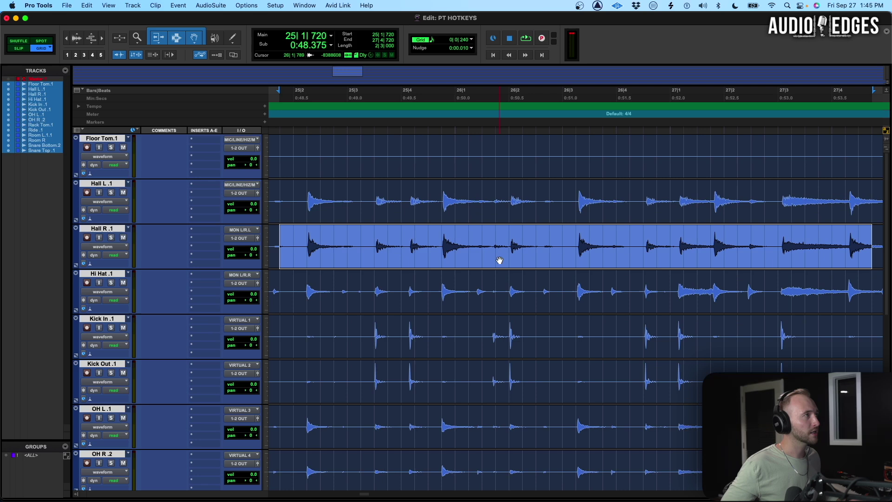
key(super+alt+bracketleft)
key(super+alt+bracketright)
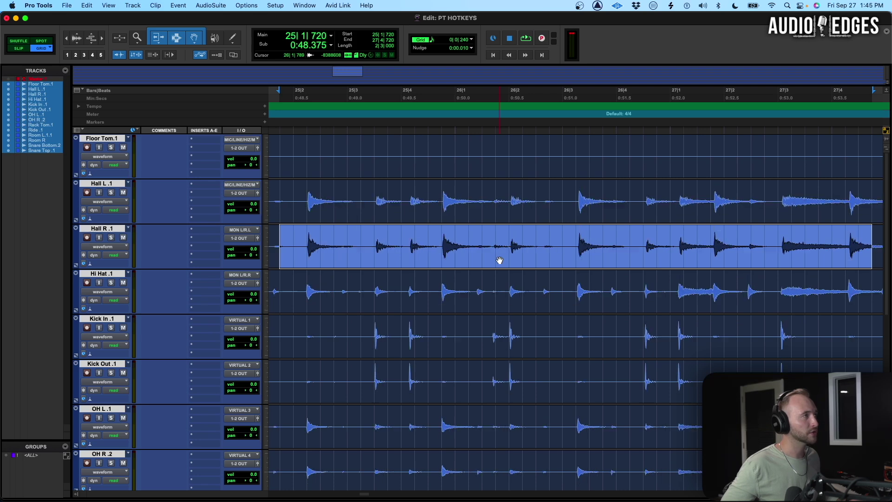
Zoom the timeline out around the Hall R .1 selection until roughly bars 16 to 38 are in view.
key(super+bracketleft)
key(super+bracketleft)
key(super+bracketright)
scroll(499, 260, right, 6)
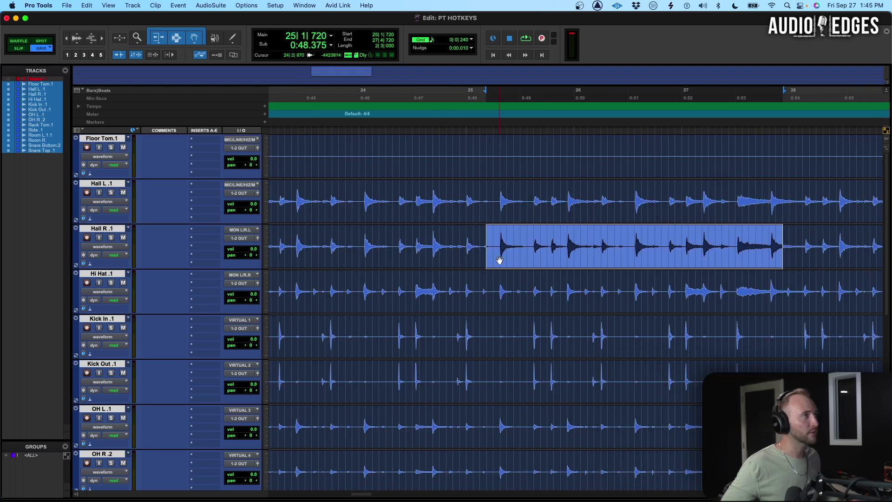
scroll(500, 260, left, 2)
key(super+bracketleft)
key(super+bracketleft)
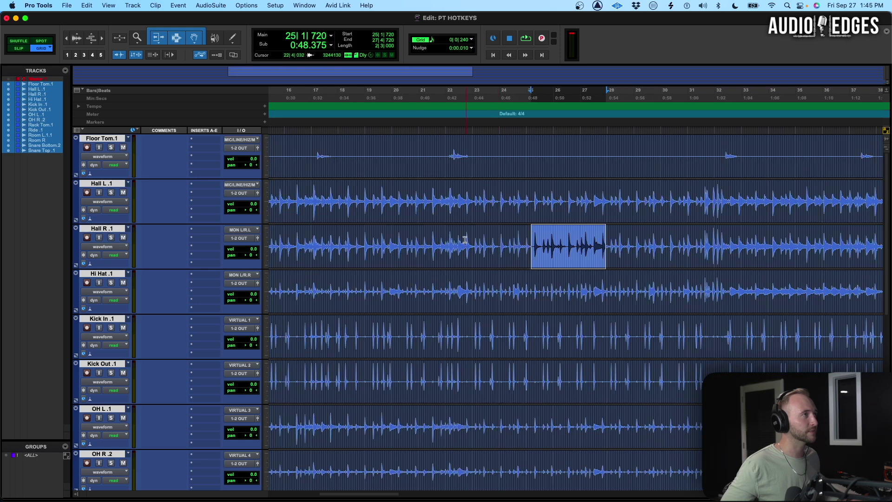
Separate the Floor Tom.1 hit between 16|4|480 and 18|1|240 into its own clip.
drag(312, 148, 344, 153)
key(super+bracketright)
key(super+bracketright)
scroll(339, 153, right, 2)
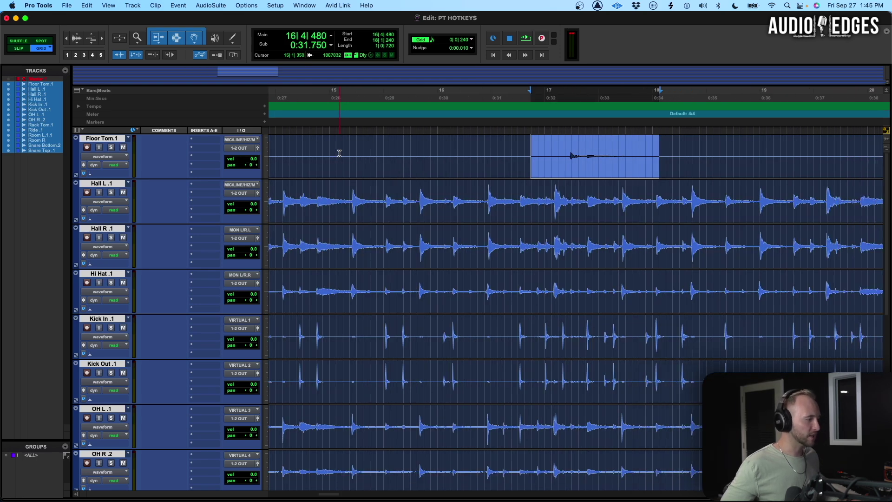
key(super+e)
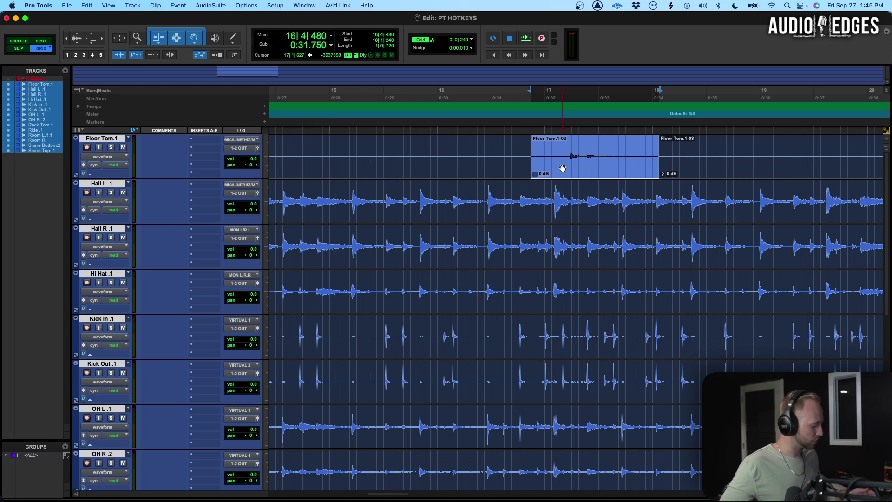
Raise the clip gain of the separated floor tom hit near bar 17 to +8.6 dB.
key(ctrl+shift+Up)
key(ctrl+shift+Up)
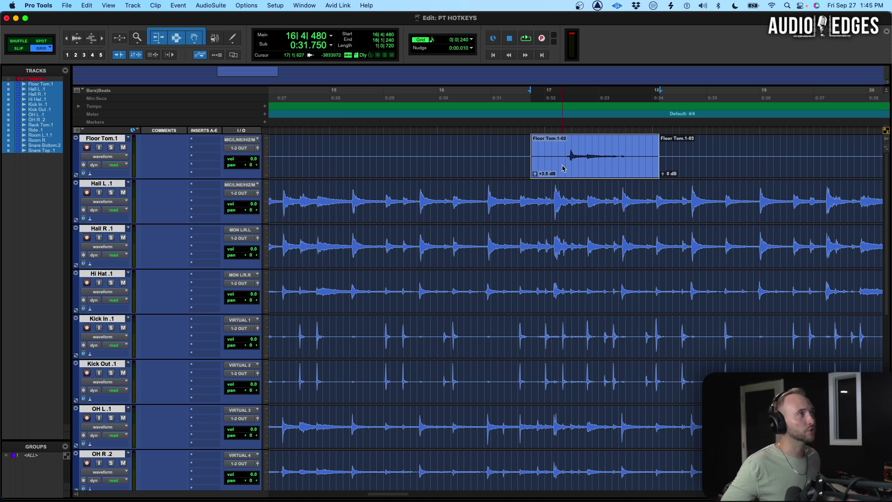
key(ctrl+shift+Up)
key(ctrl+shift+Up)
key(ctrl+shift+Up)
key(ctrl+shift+Down)
key(ctrl+shift+Down)
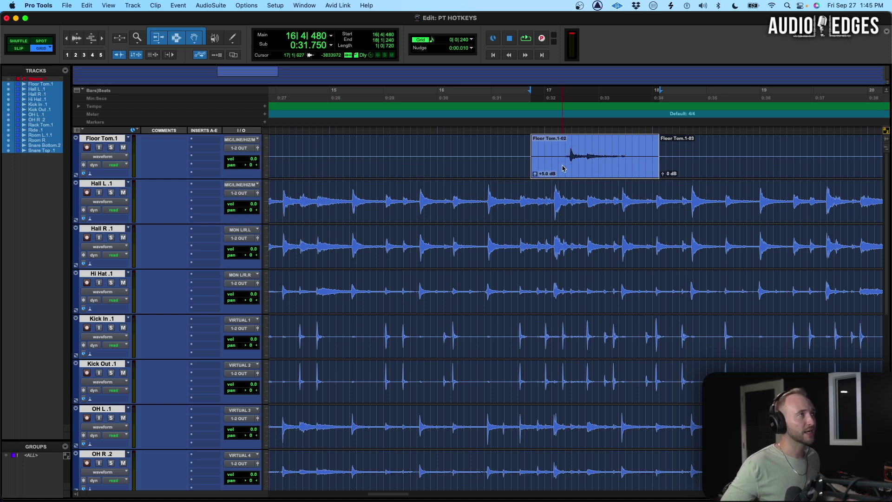
drag(535, 173, 534, 159)
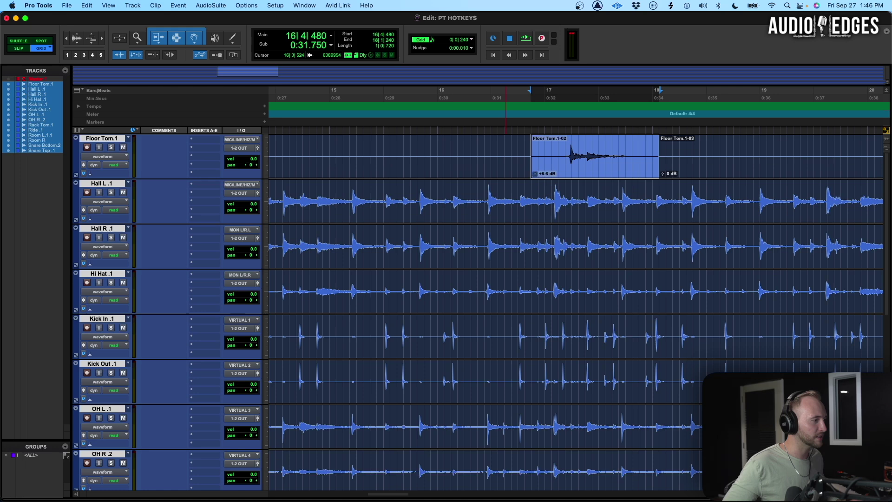
Zoom the timeline out, select from 11|2|720 to 12|3|480 on Hall L .1, and zoom back in around it.
key(r)
key(r)
key(r)
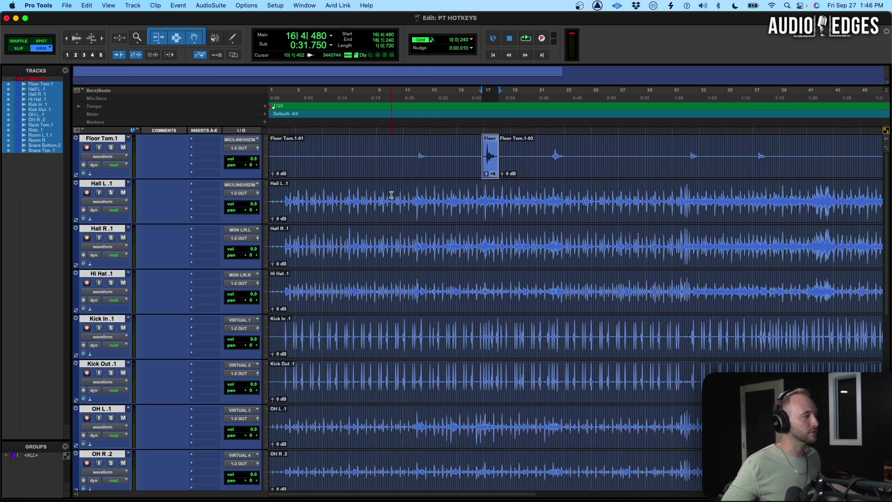
click(391, 194)
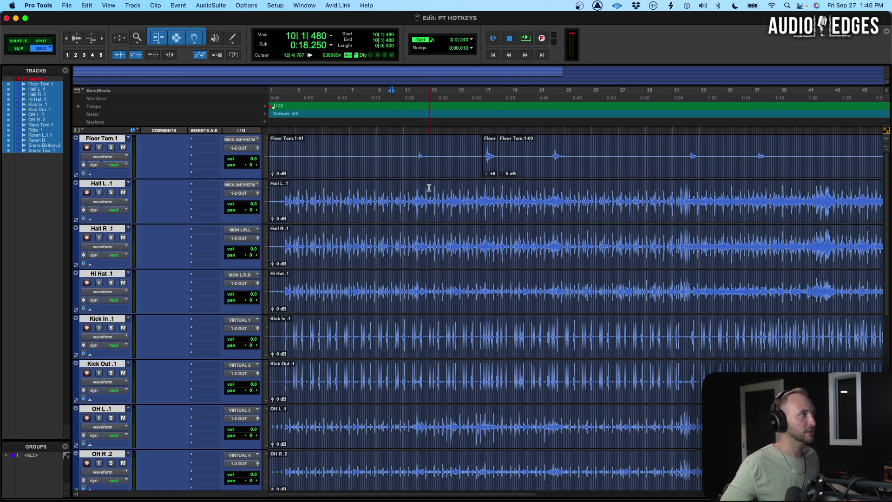
drag(413, 192, 428, 194)
key(t)
key(t)
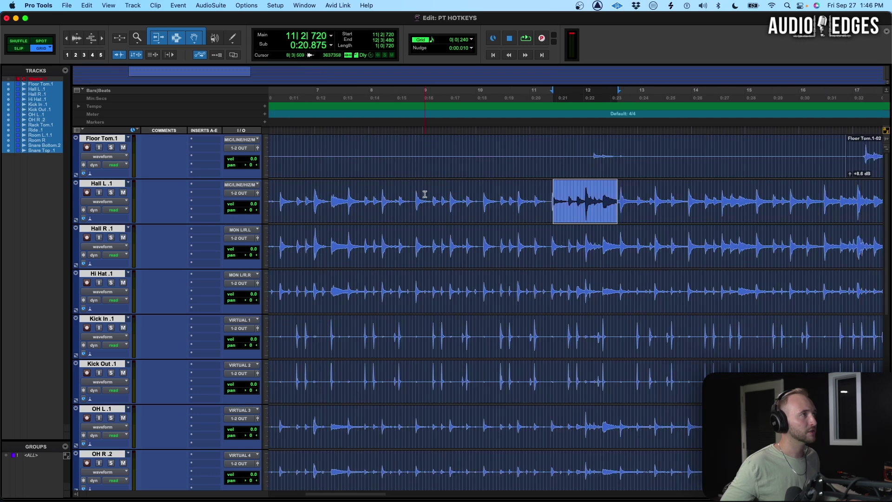
scroll(623, 209, right, 4)
Advance the Hall L .1 cursor from 11|3|720 to the next transient, and jump to the clip's end with Tab to Transient off.
click(410, 196)
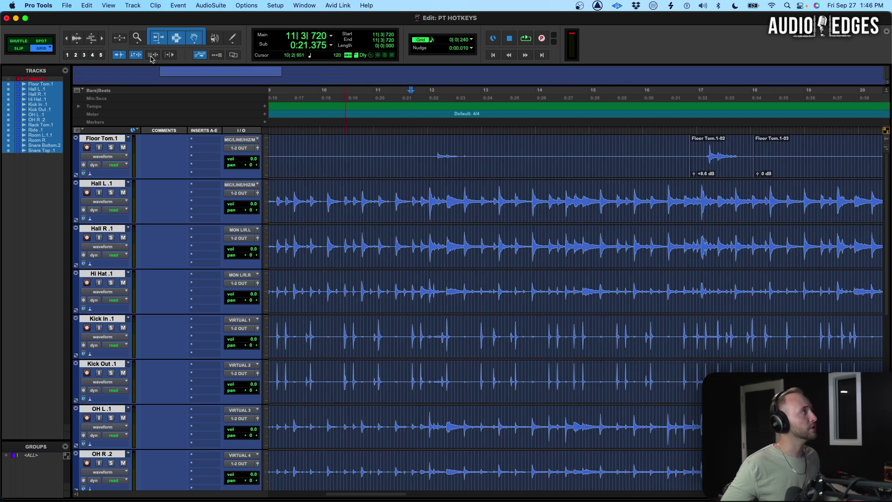
key(Tab)
click(118, 55)
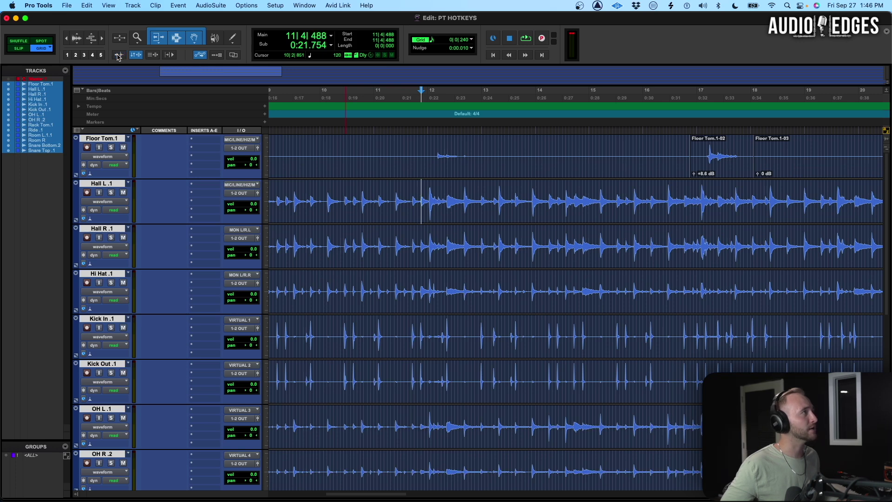
key(alt+Return)
key(Home)
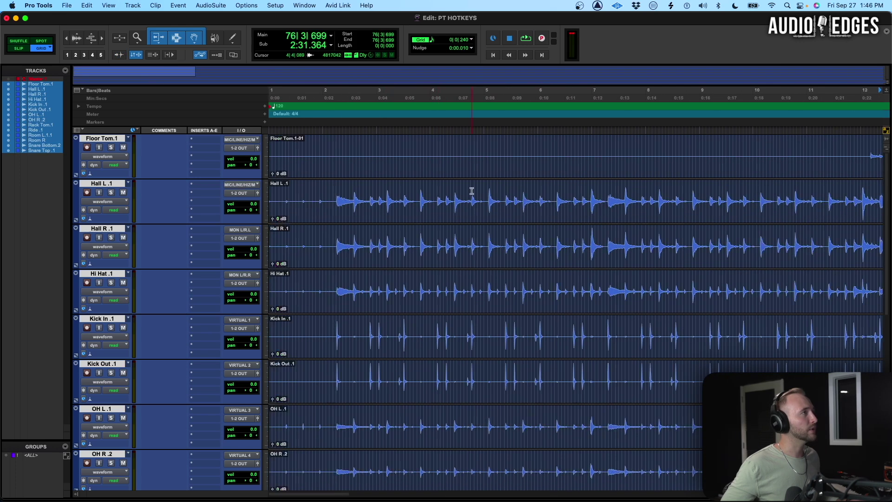
Turn Tab to Transient back on and step the cursor through successive Hall L .1 transients from about 4|4 to 7|3.
click(471, 190)
click(118, 55)
key(Tab)
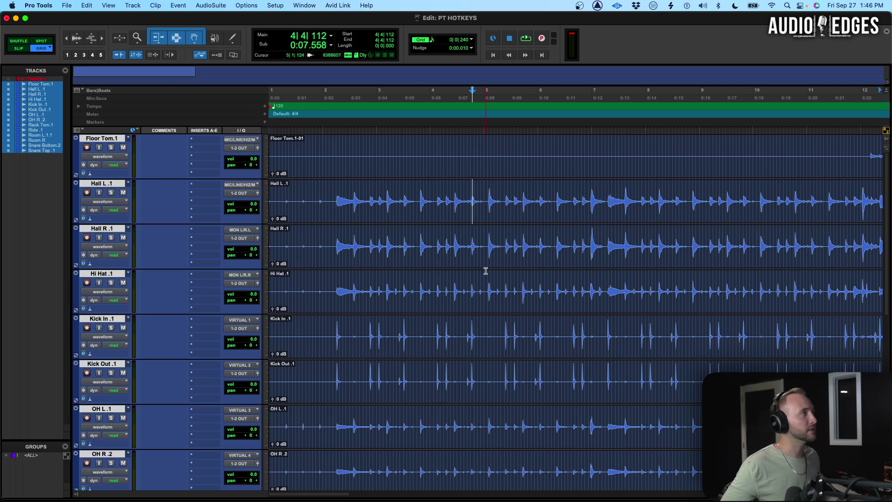
key(Tab)
key(Tab)
key(Tab)
key(Tab)
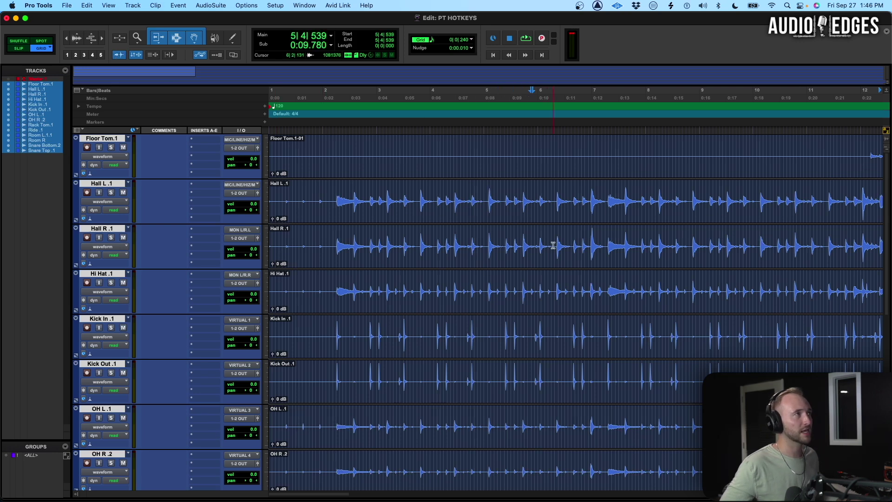
key(Tab)
key(Tab)
key(Tab)
key(Tab)
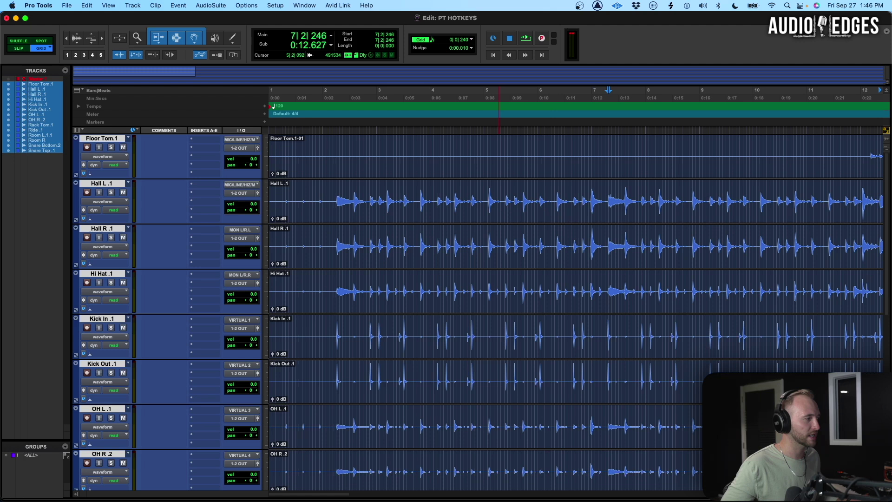
key(Tab)
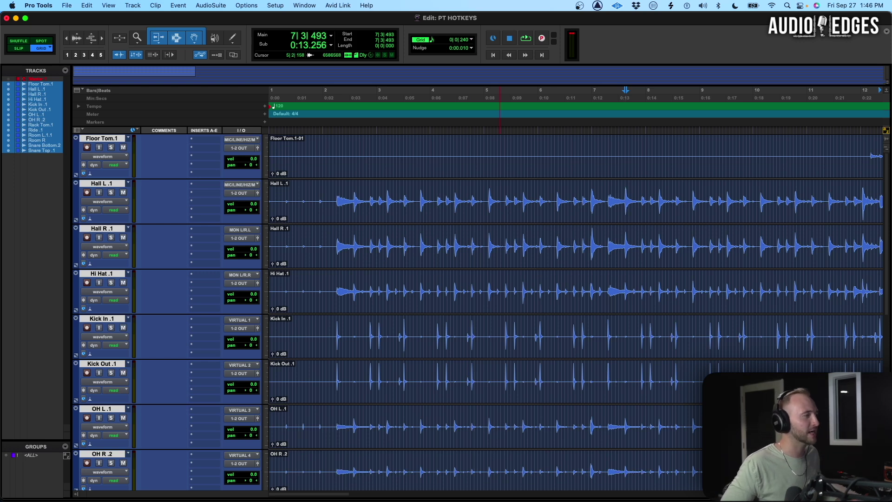
Select the Kick In .1 and Kick Out .1 tracks together and move them to the top of the track list.
click(476, 192)
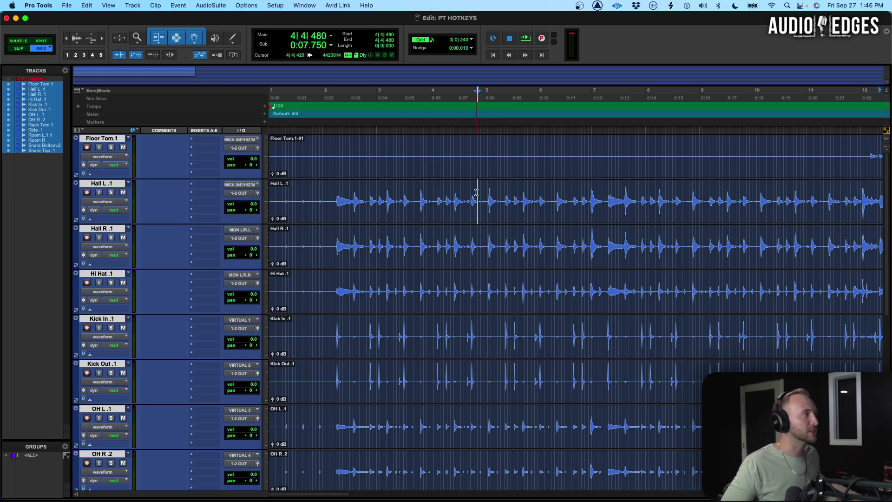
scroll(460, 200, down, 3)
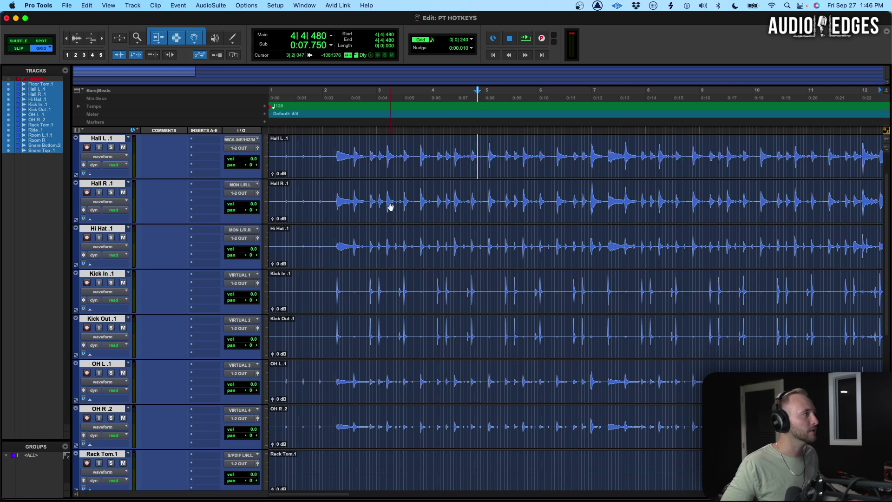
click(103, 317)
shift+click(106, 273)
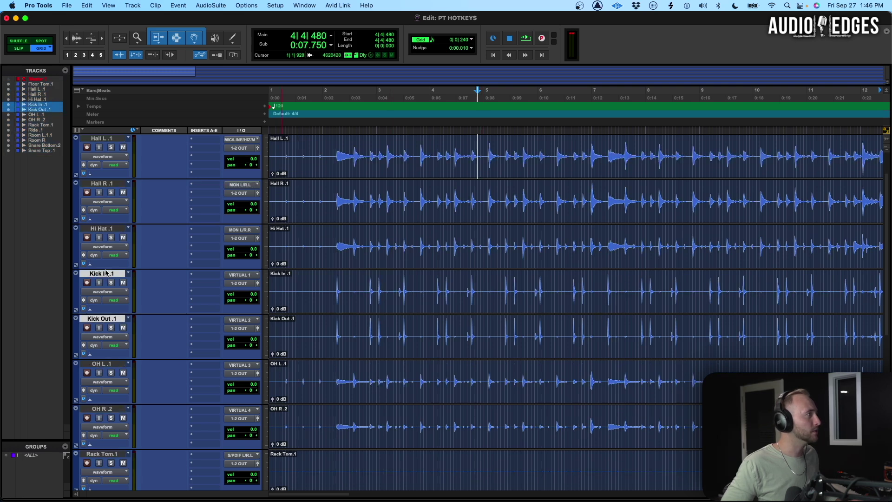
drag(106, 274, 125, 149)
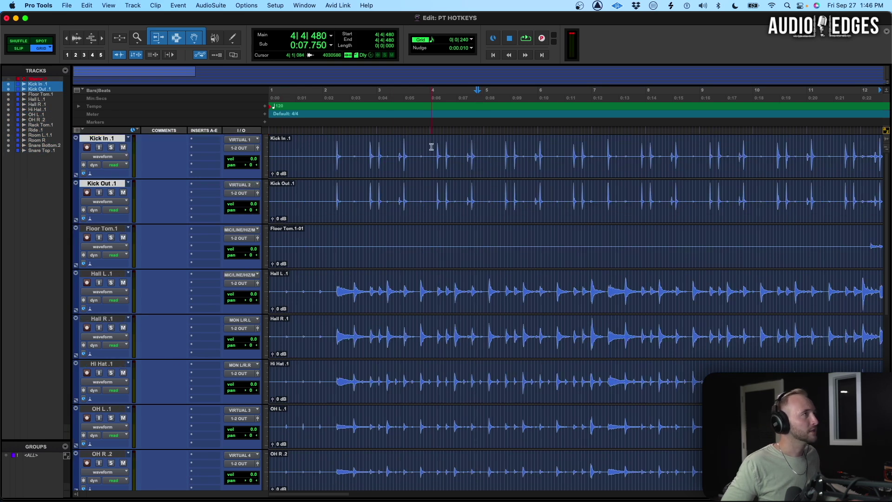
Split the Kick In .1 clip at bar 4 twice, undoing the split each time.
click(431, 147)
key(b)
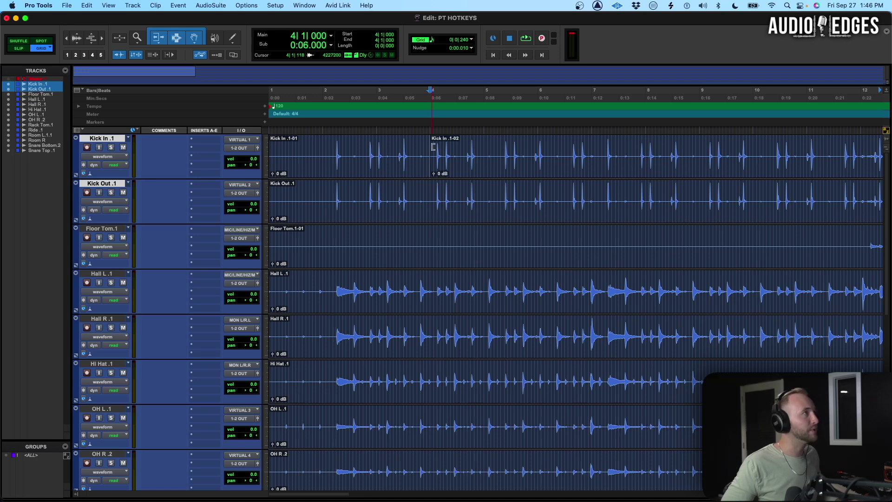
key(t)
key(t)
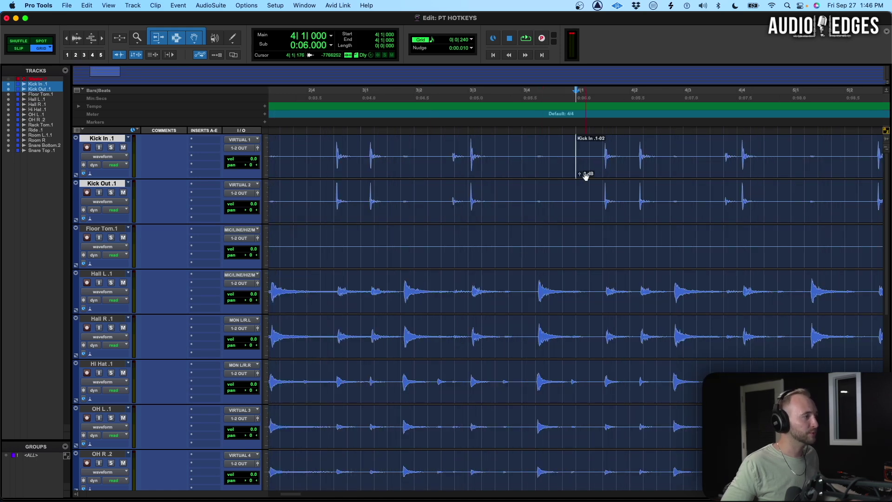
scroll(586, 177, right, 3)
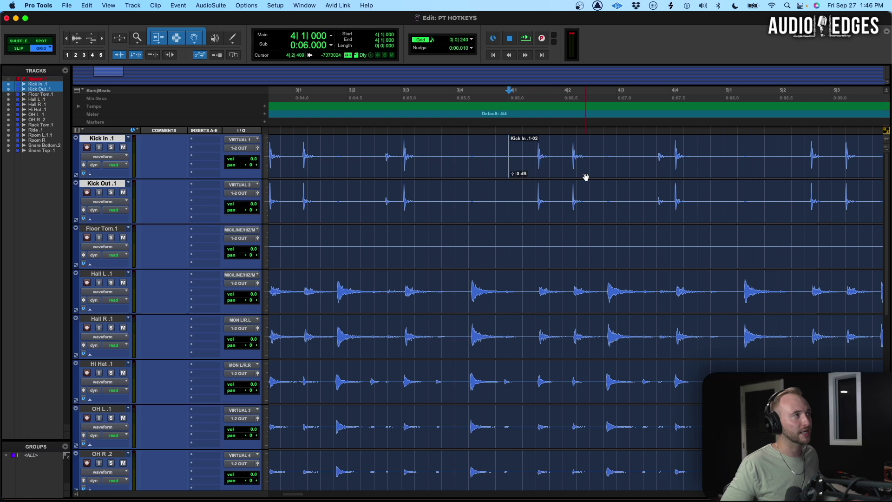
key(super+z)
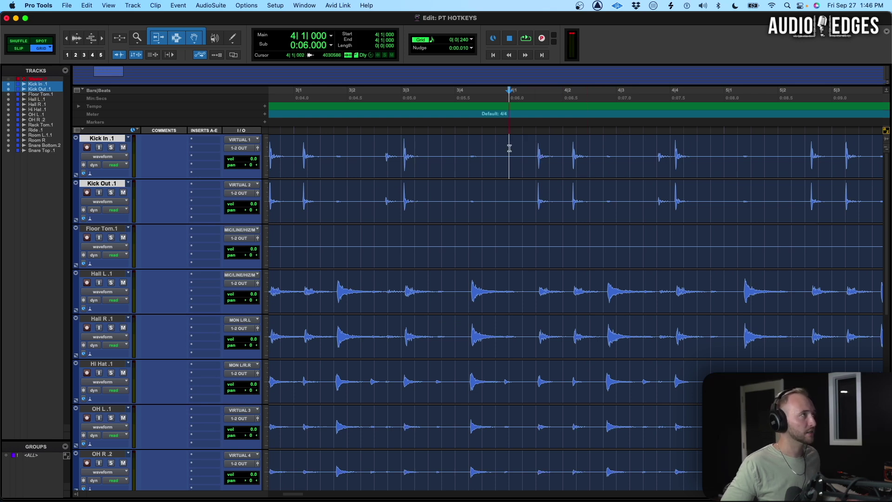
key(b)
key(super+z)
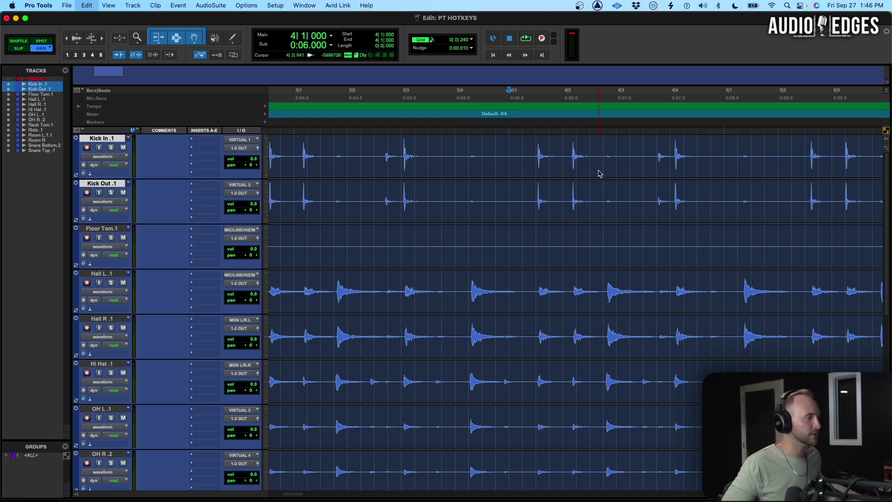
Copy the Kick In .1 hit between 4|1|240 and 4|2|000, paste it at 4|4|720, and undo the paste.
drag(522, 153, 562, 151)
scroll(585, 147, right, 3)
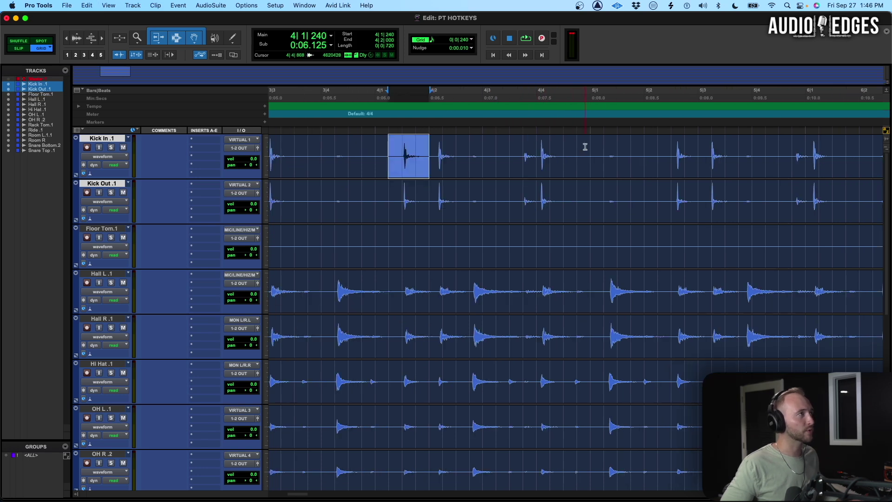
drag(389, 150, 431, 151)
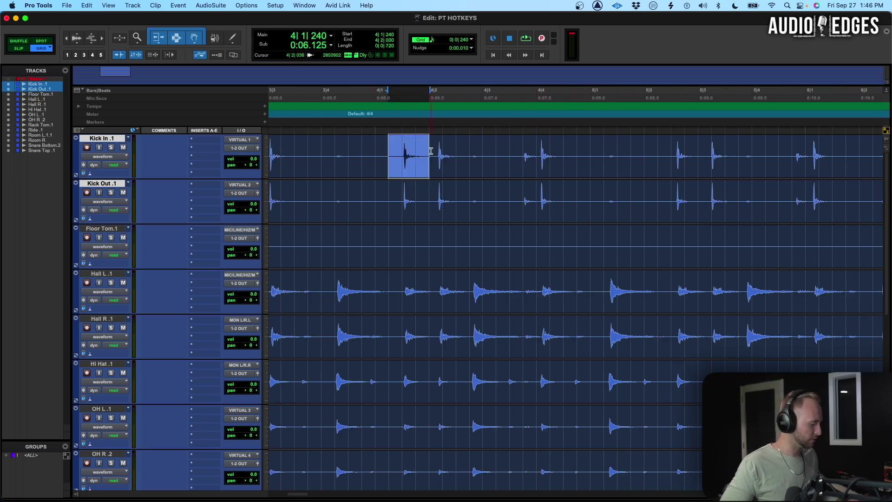
click(577, 149)
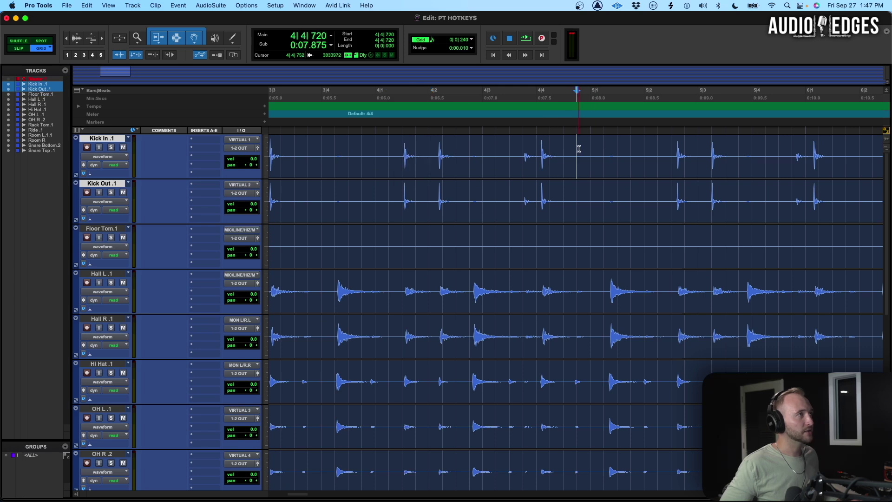
key(super+v)
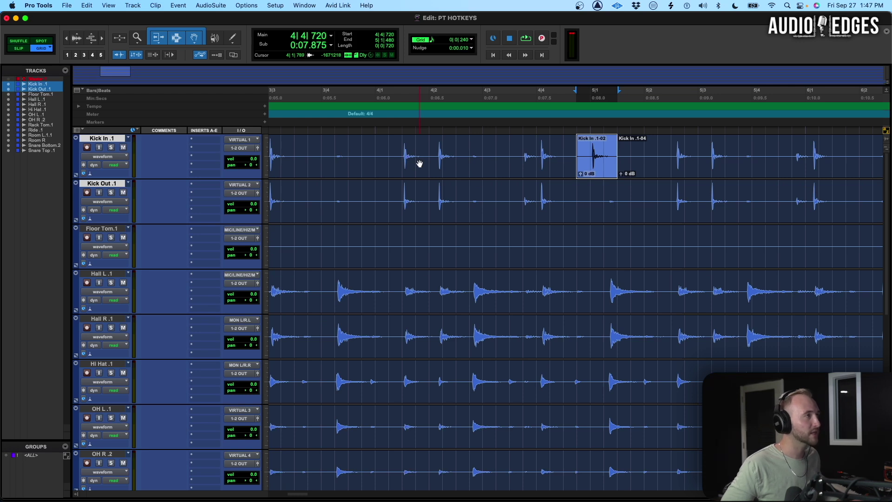
key(super+z)
Split the Kick In .1 clip at 5|2|240, delete the part before the split, and undo both edits.
key(super+bracketleft)
key(super+bracketleft)
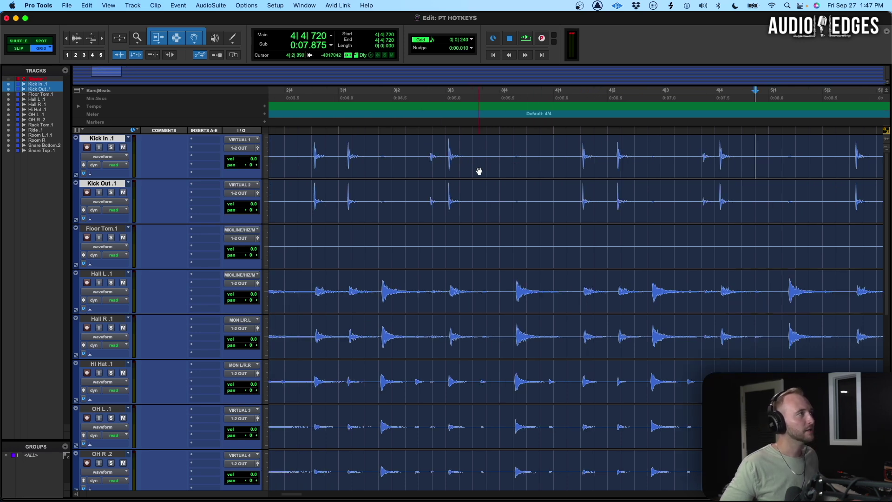
drag(500, 149, 271, 154)
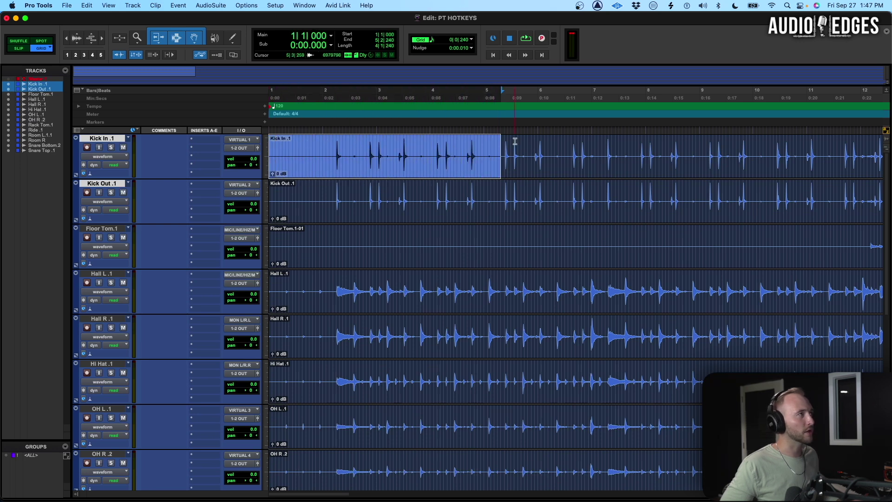
click(501, 149)
key(super+e)
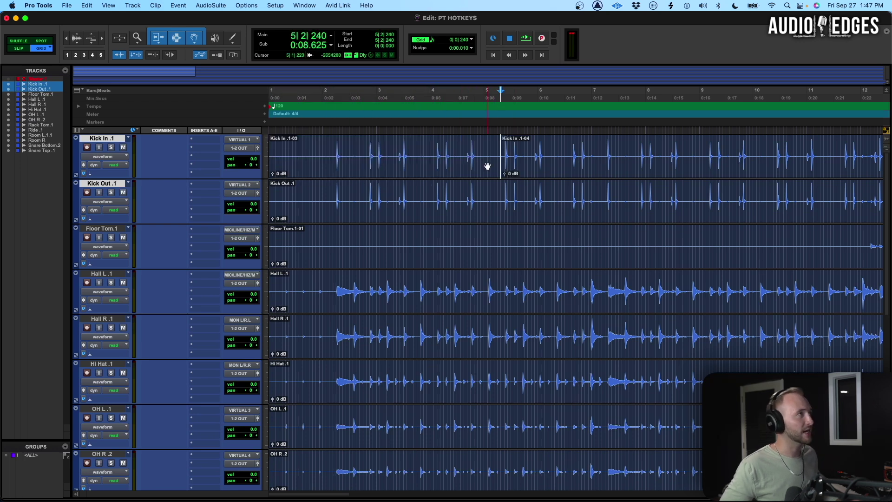
click(488, 167)
key(Delete)
key(super+z)
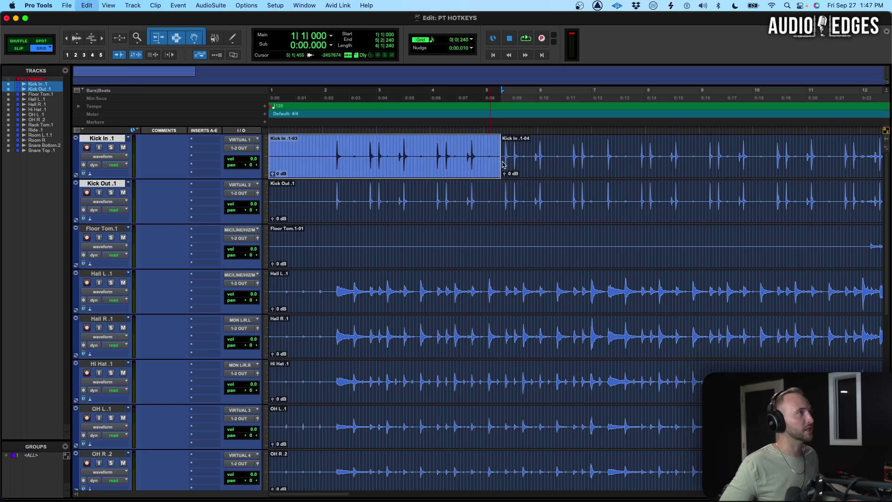
key(super+z)
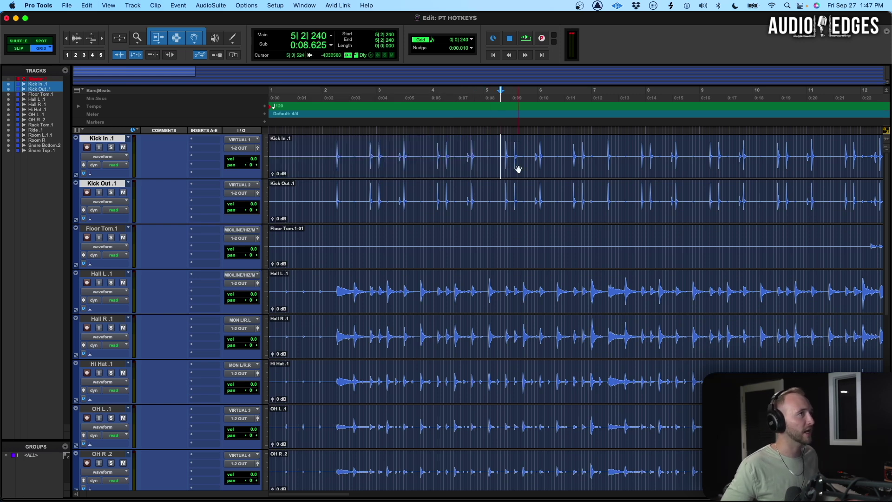
Trim the start of the Kick In .1 clip to 5|2|240 and its end to 5|3|720.
key(a)
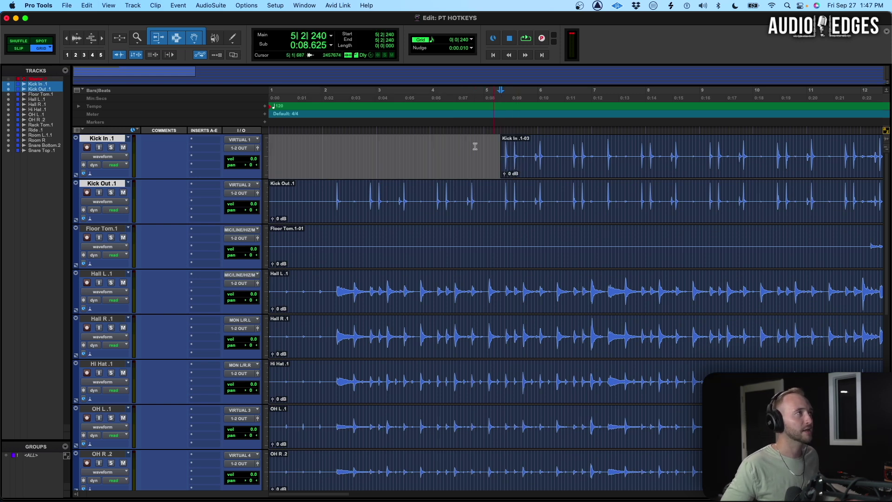
click(519, 149)
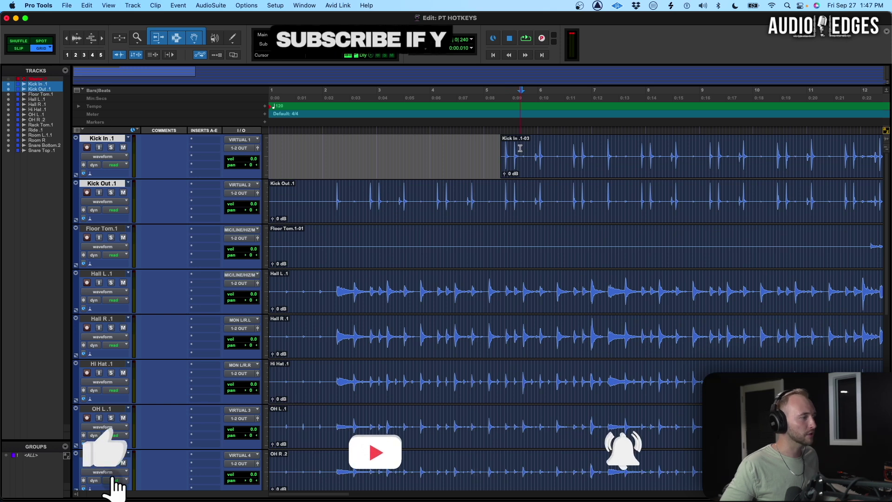
key(s)
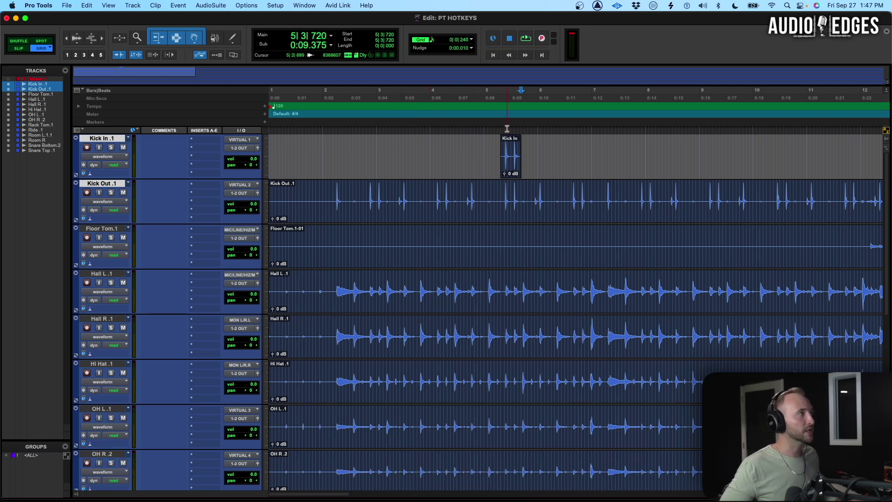
Add a fade-out from 5|3|480 to the end of the Kick In .1 clip and a fade-in from 5|2|240 to 5|2|480.
key(t)
key(t)
key(t)
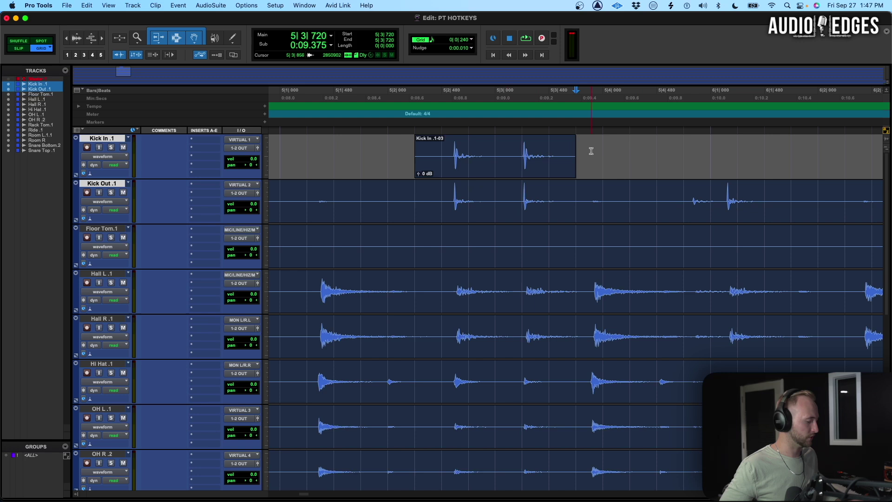
drag(590, 151, 561, 152)
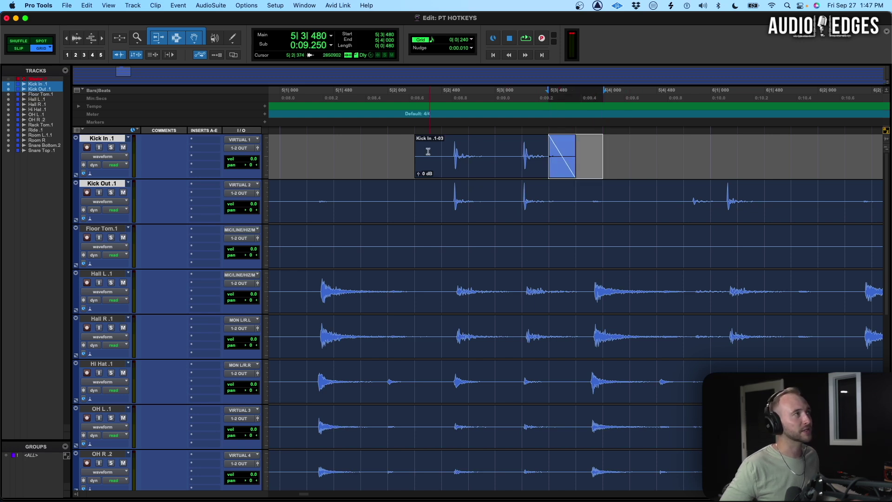
key(f)
drag(420, 154, 434, 155)
key(f)
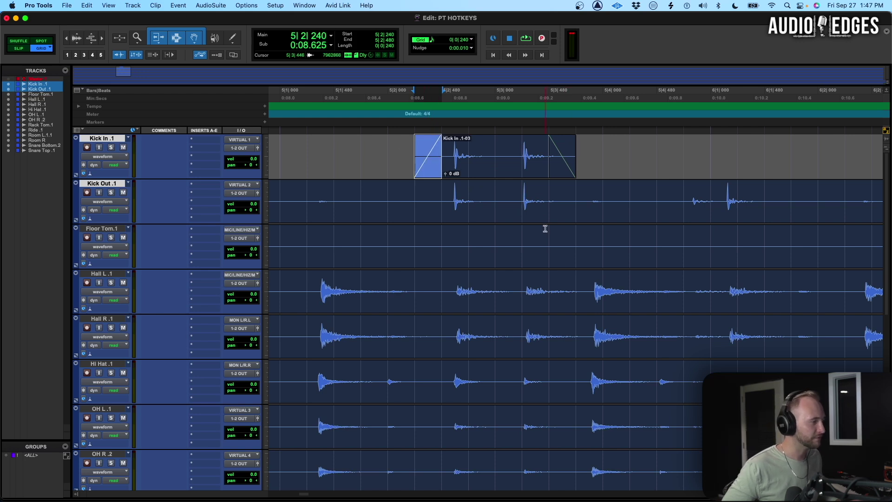
Enlarge the waveform display and examine the quiet bleed between kick hits on Kick Out .1, selecting 3|4|000 to 4|1|000.
key(alt+a)
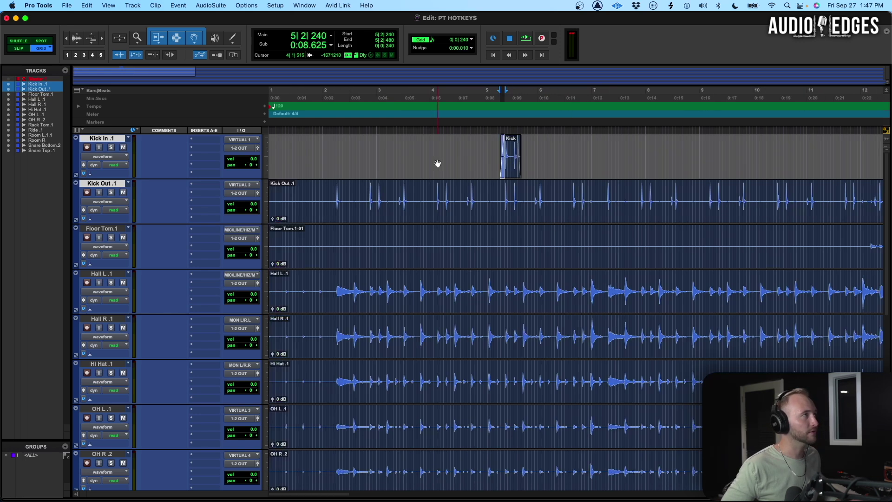
click(468, 206)
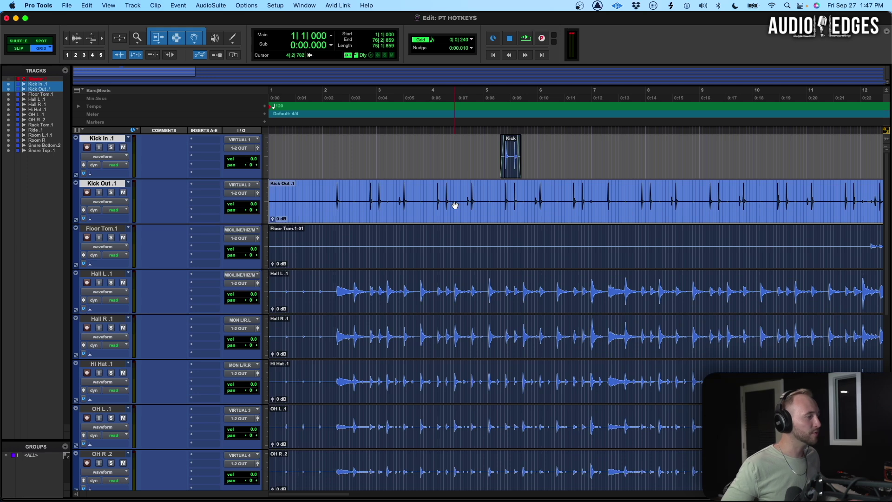
key(super+alt+bracketright)
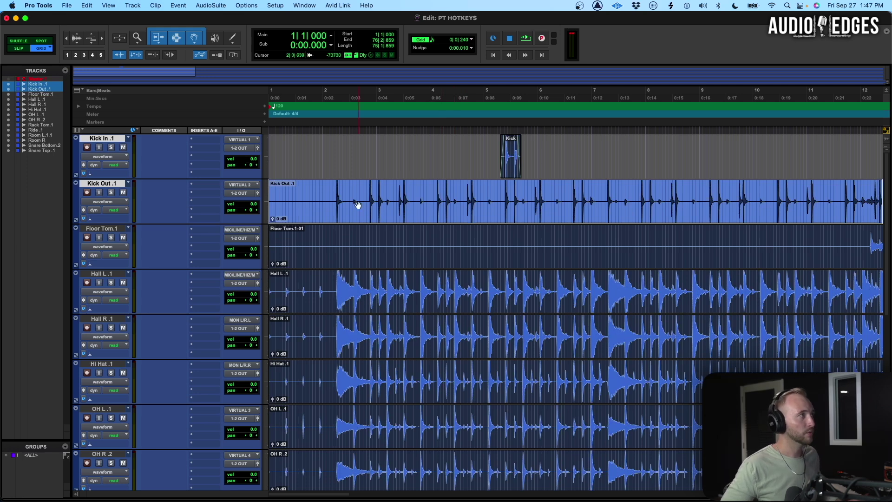
click(346, 195)
drag(347, 196, 429, 195)
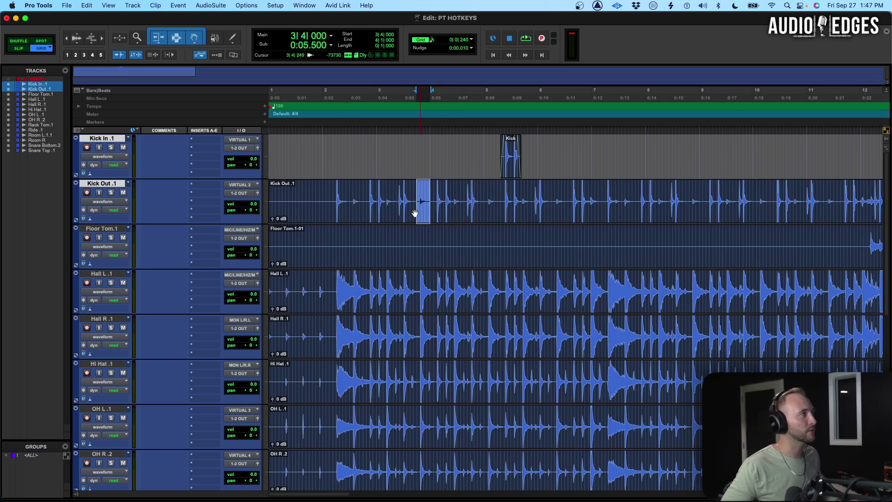
Strip silence from the whole Kick Out .1 clip with a -24 dB threshold, 712 msec minimum duration, 141 msec start pad and 176 msec end pad.
click(415, 217)
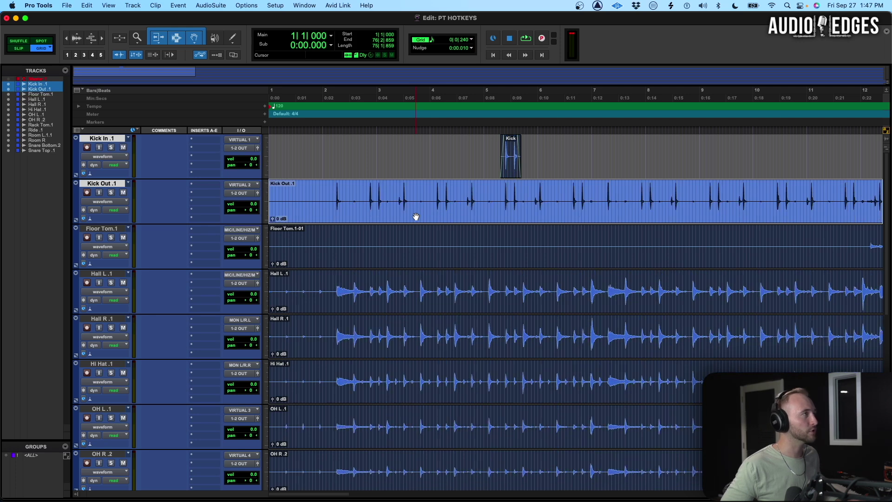
key(super+u)
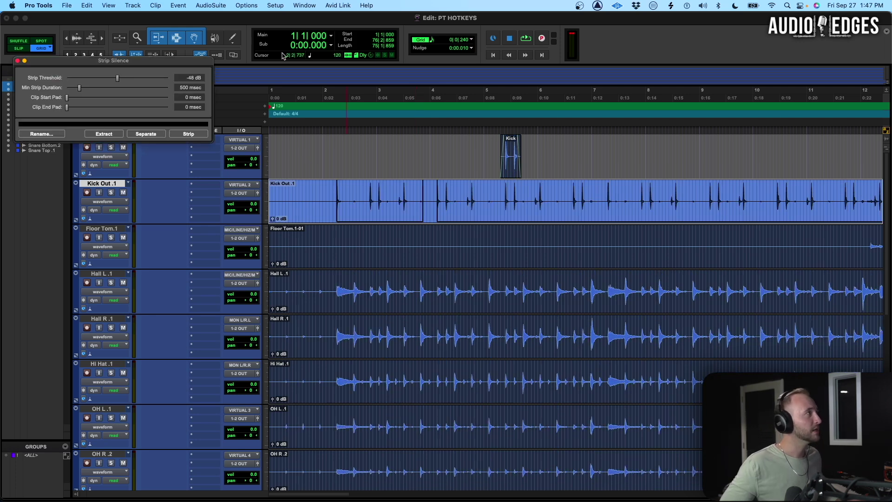
drag(187, 62, 551, 252)
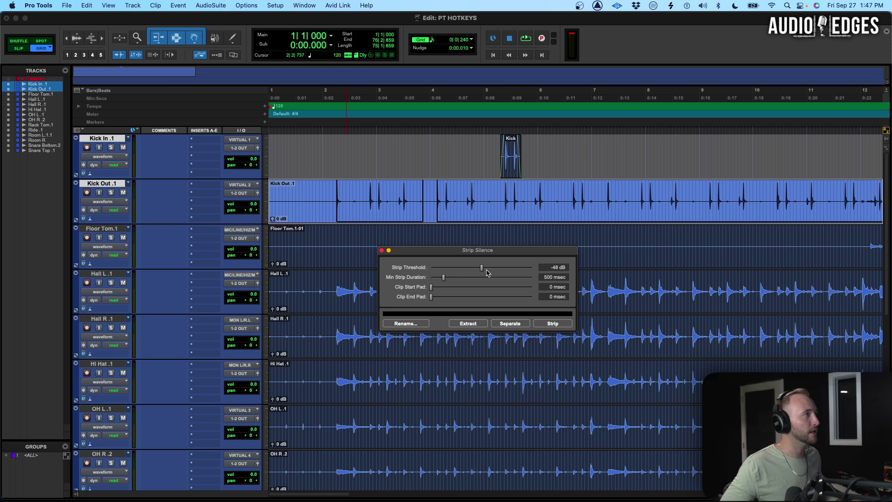
drag(480, 269, 506, 277)
drag(442, 278, 435, 296)
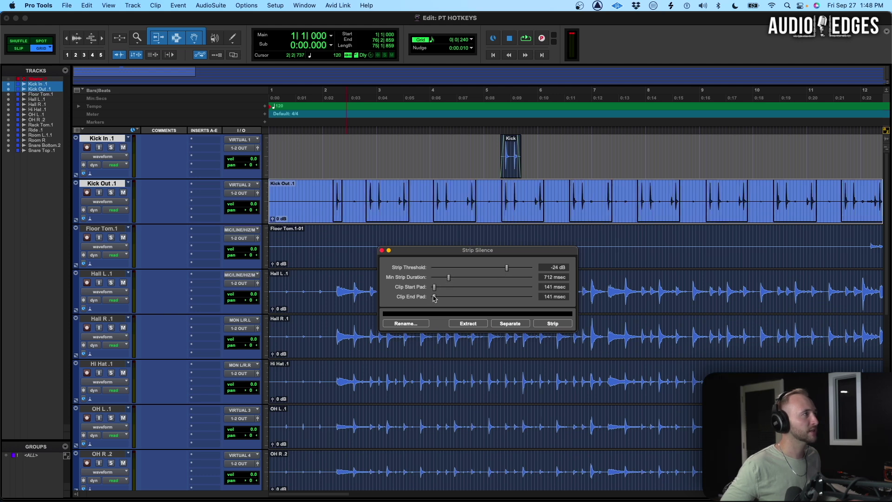
click(550, 324)
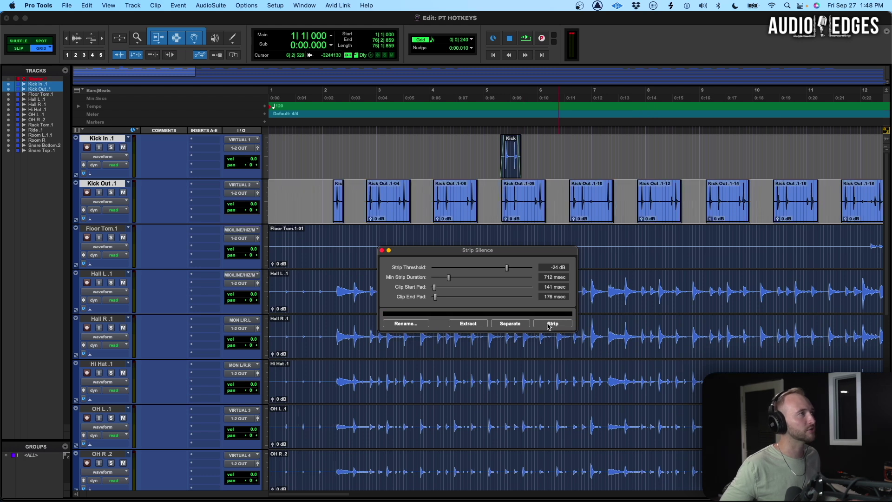
click(382, 251)
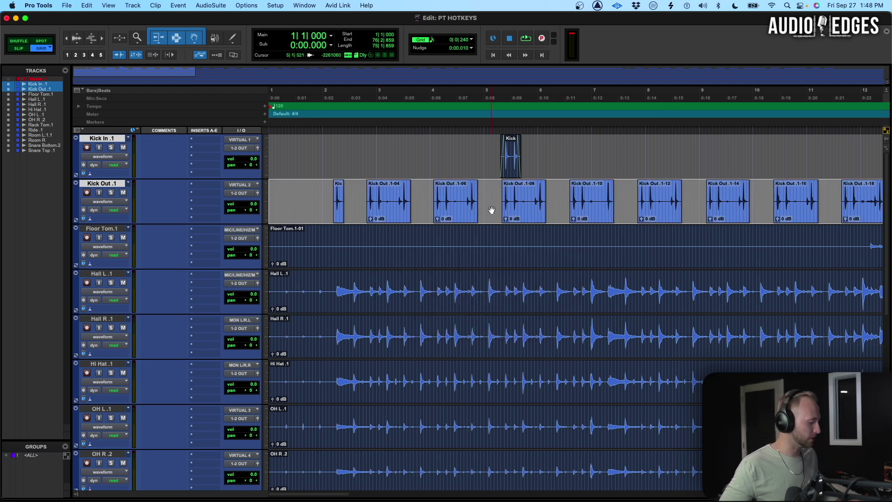
Apply batch fades to all stripped Kick Out .1 clips using the factory default standard, equal-gain settings.
key(super+f)
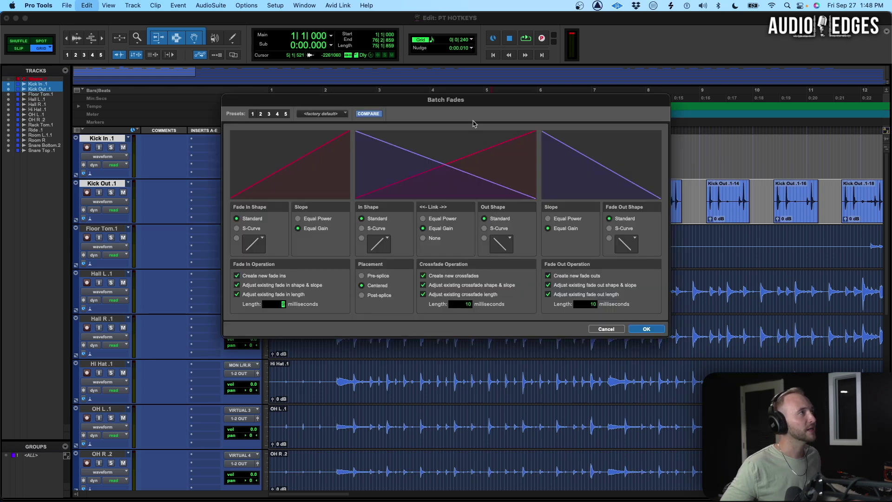
drag(479, 101, 534, 237)
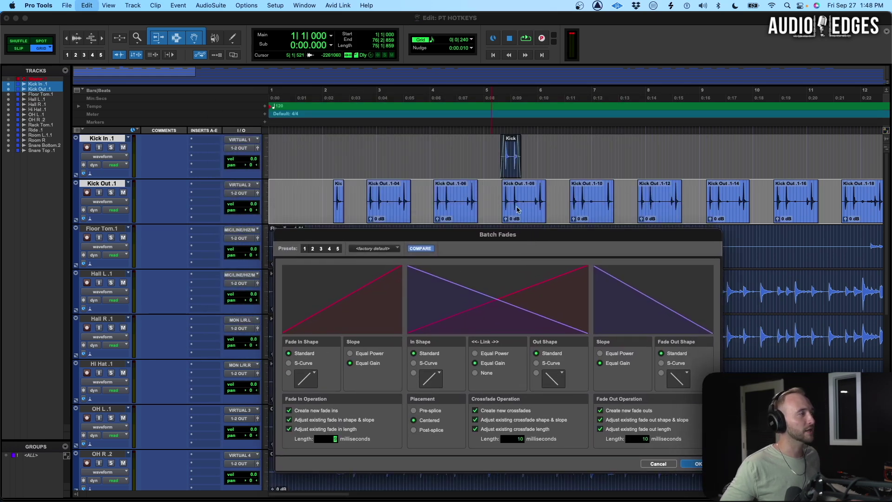
click(696, 464)
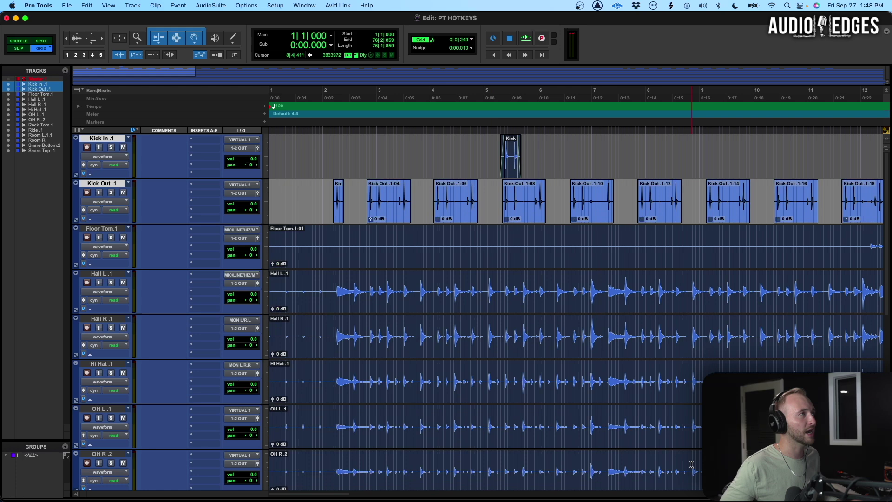
Examine the fade-in at the start of the Kick Out .1 clip near 5|2|329 up close.
click(521, 217)
key(super+bracketright)
key(super+bracketright)
key(super+bracketright)
key(super+bracketright)
key(super+bracketright)
key(super+bracketright)
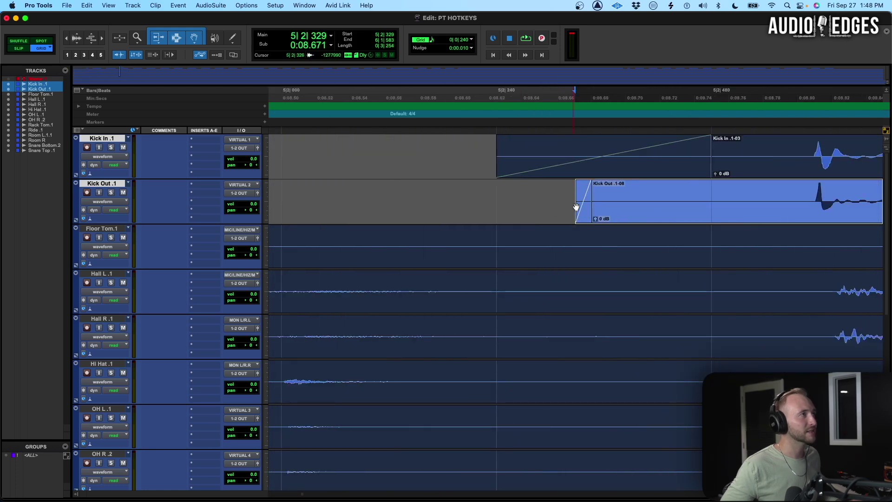
key(super+bracketleft)
key(super+bracketleft)
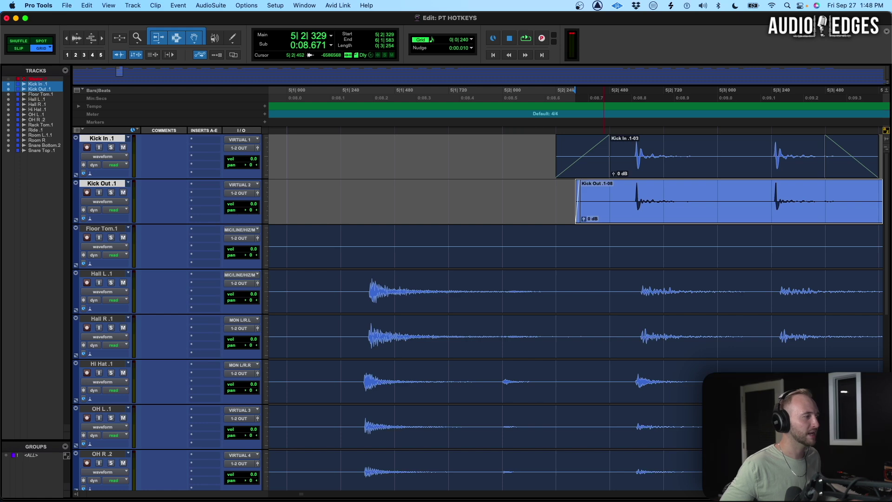
Consolidate all Kick Out .1 clips and gaps from 1|1|000 to 72|3|720 into one continuous clip.
key(super+bracketleft)
key(super+bracketleft)
key(super+bracketleft)
key(super+bracketleft)
key(super+bracketleft)
key(super+bracketleft)
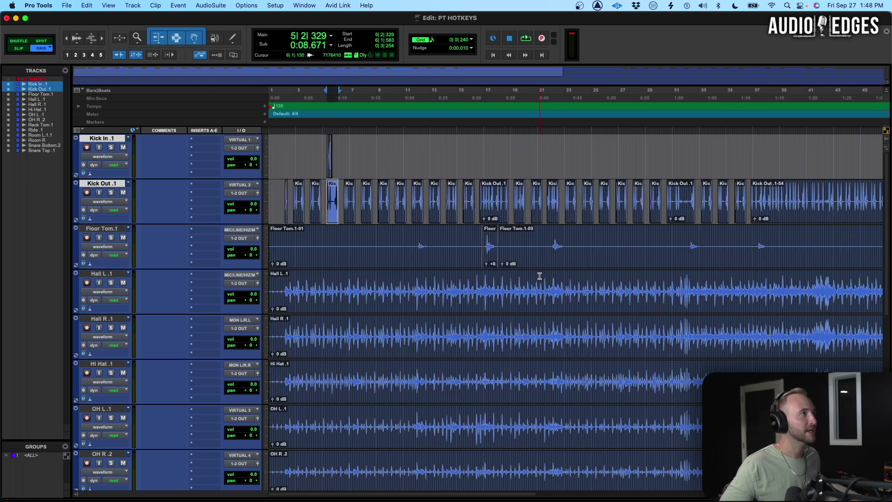
key(super+bracketleft)
drag(748, 198, 203, 205)
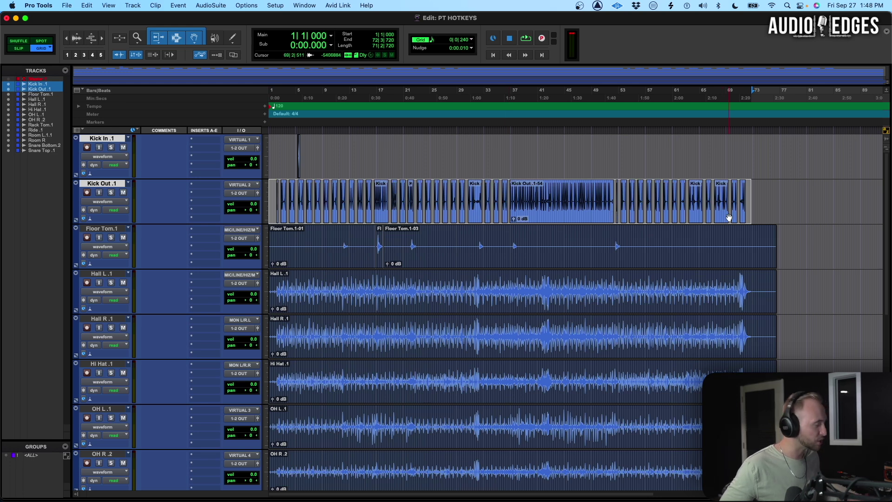
key(alt+shift+3)
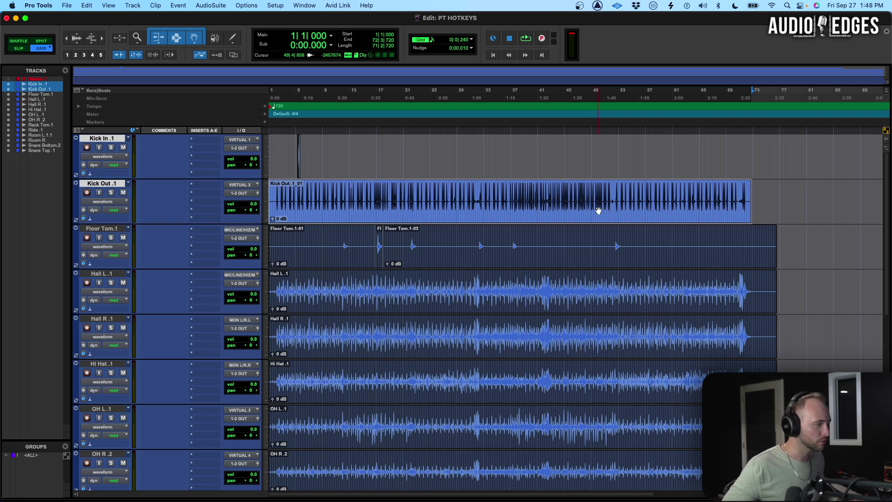
Select the consolidated Kick Out .1 clip and duplicate it four times end to end along its track.
key(r)
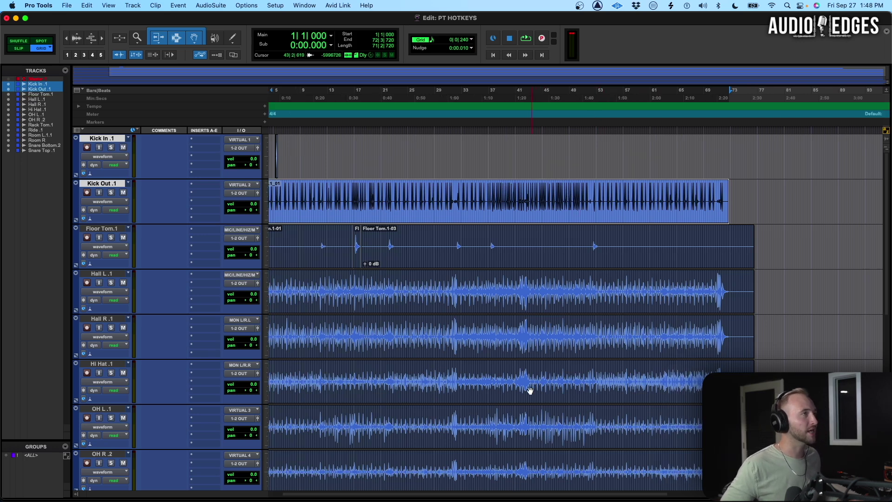
click(433, 191)
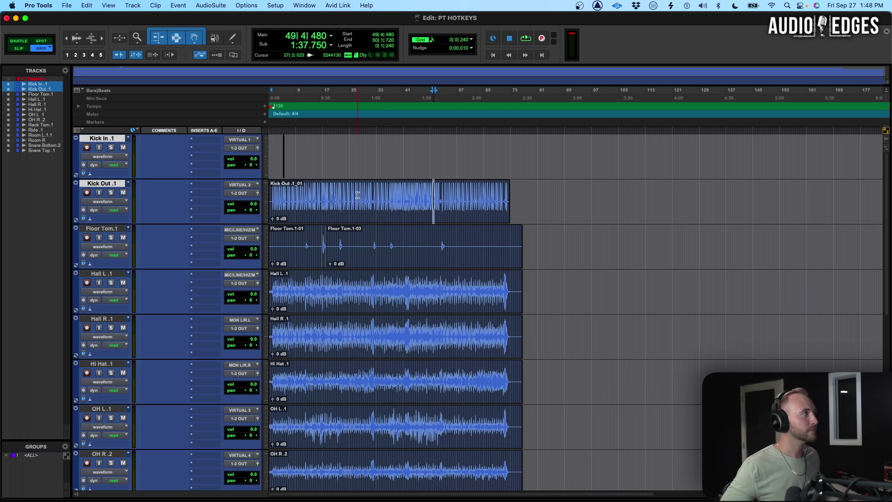
click(320, 189)
click(388, 205)
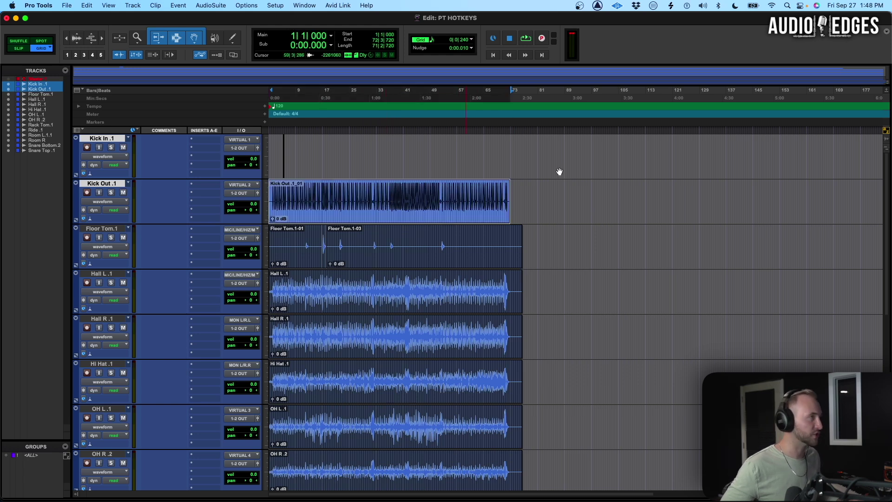
key(super+bracketleft)
key(super+bracketleft)
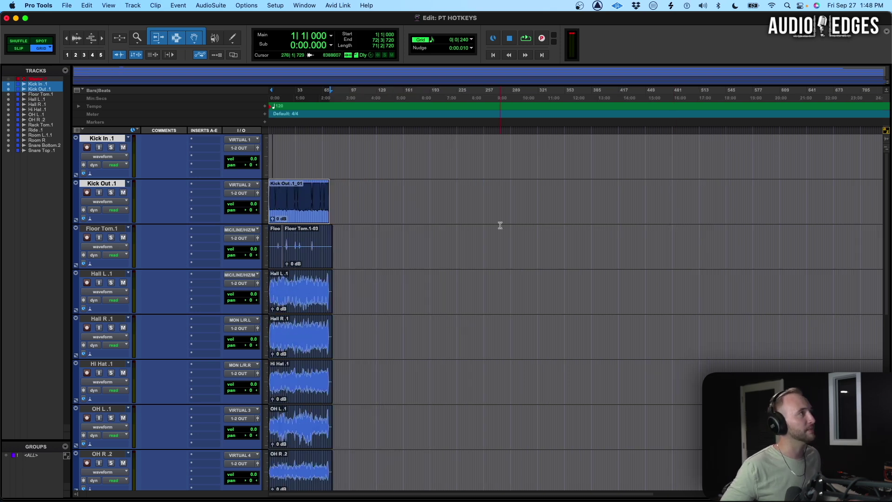
key(super+d)
key(super+d)
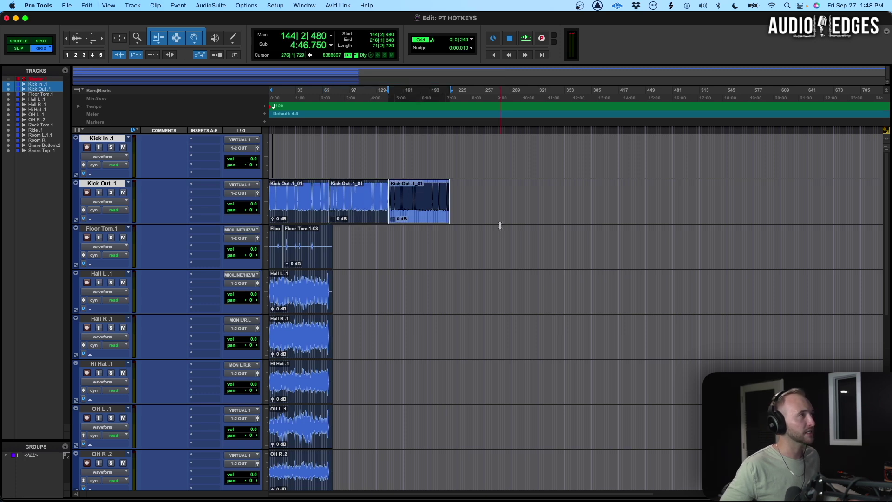
key(super+d)
key(super+d)
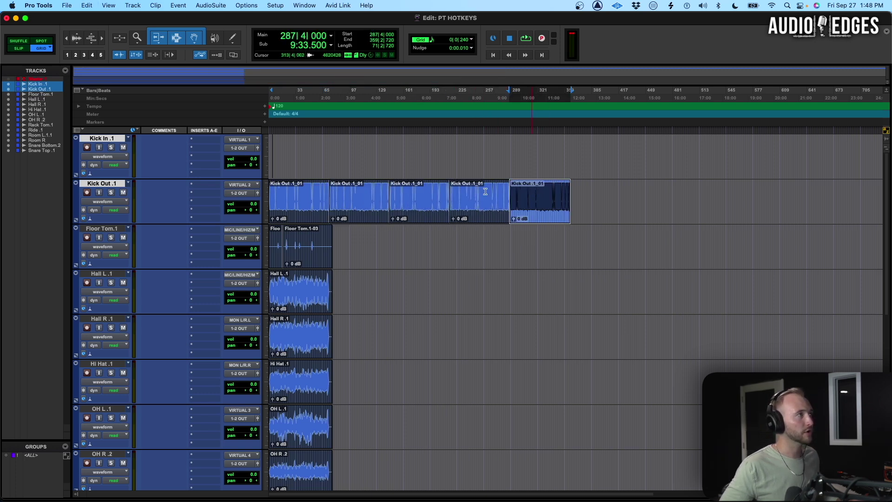
Undo the duplicated Kick Out .1 clips.
key(super+z)
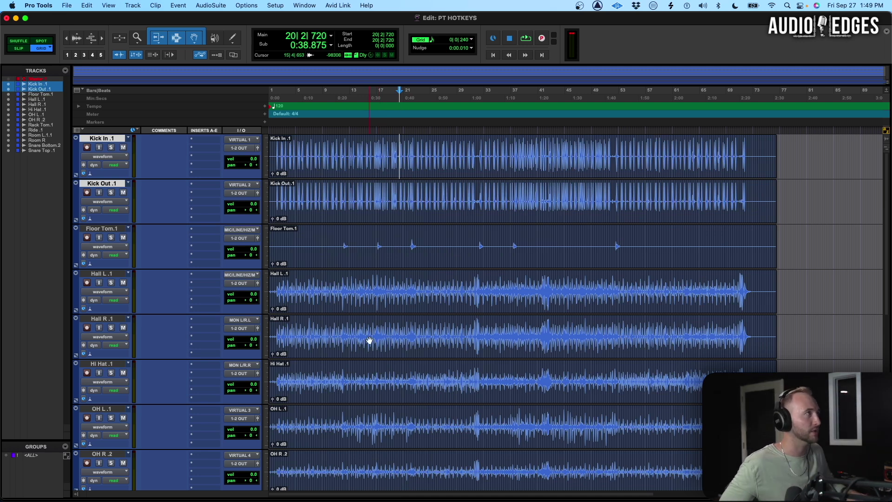
click(361, 149)
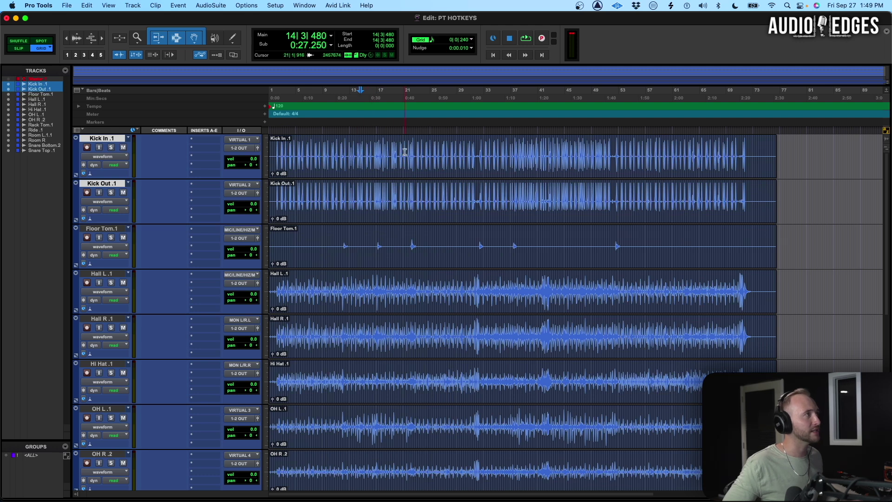
click(372, 147)
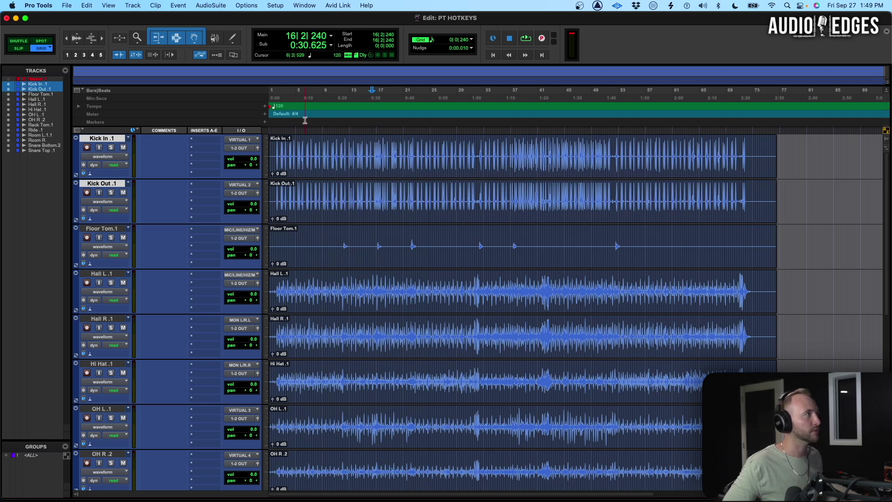
click(266, 122)
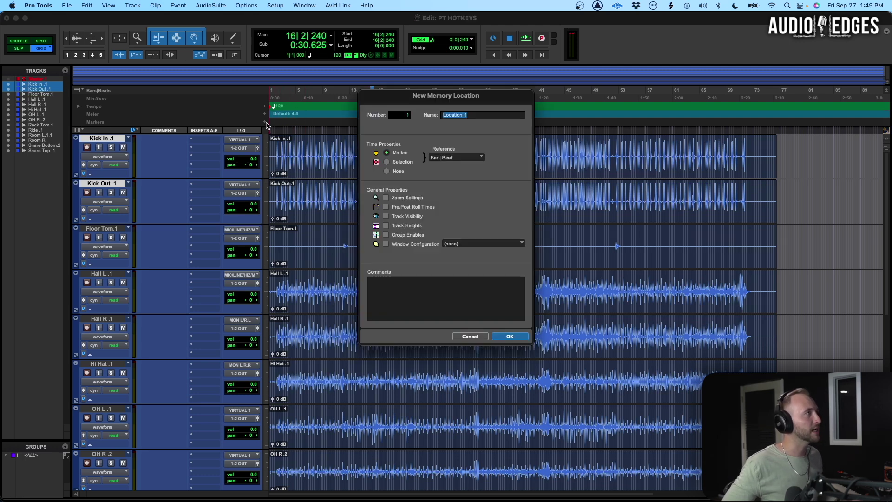
click(470, 336)
Play from 15|4|720 on Kick In .1, add a marker during playback around bar 17 with its default name, and stop playback.
click(368, 147)
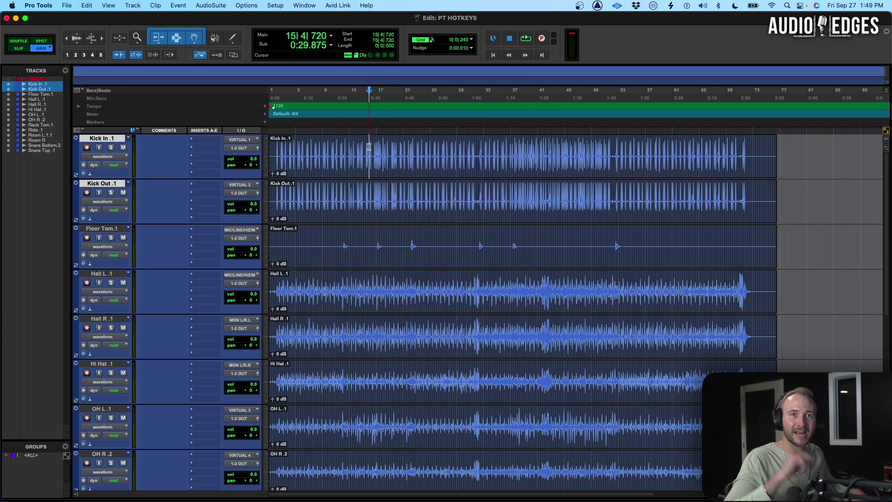
key(space)
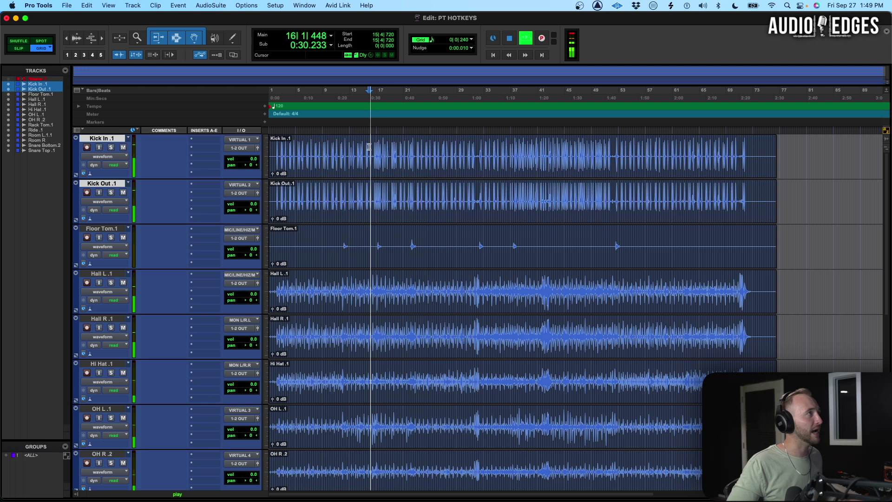
key(KP_Enter)
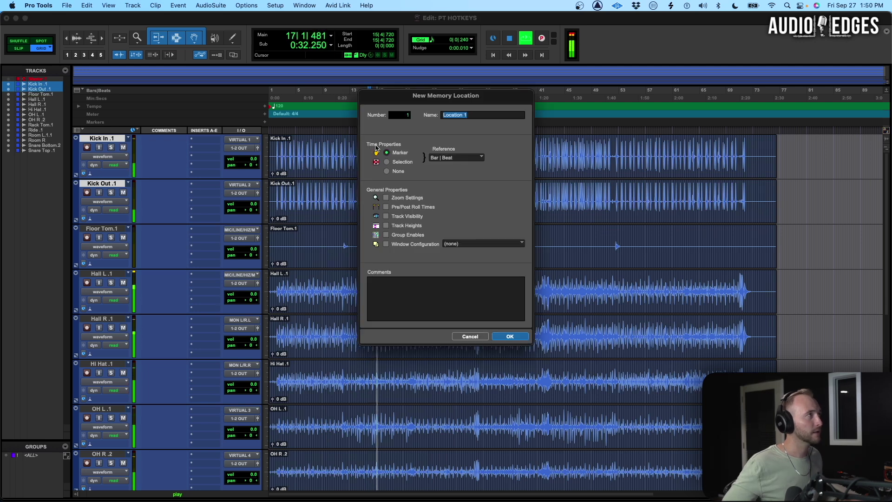
key(Return)
key(space)
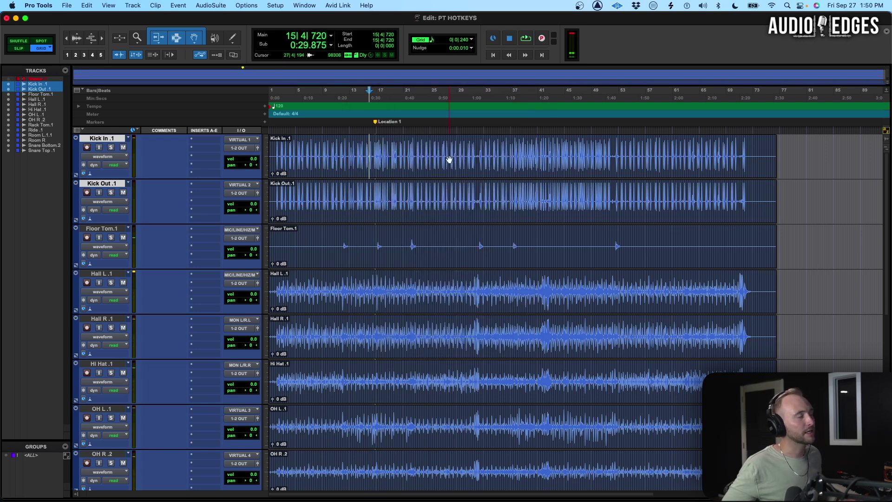
Rename the marker near bar 17 as Verse.
click(376, 123)
double_click(376, 123)
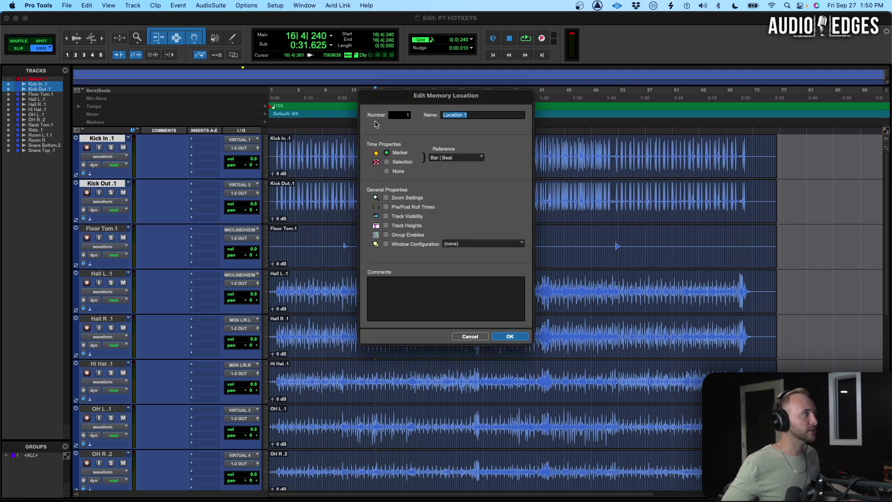
text(Verse)
key(Return)
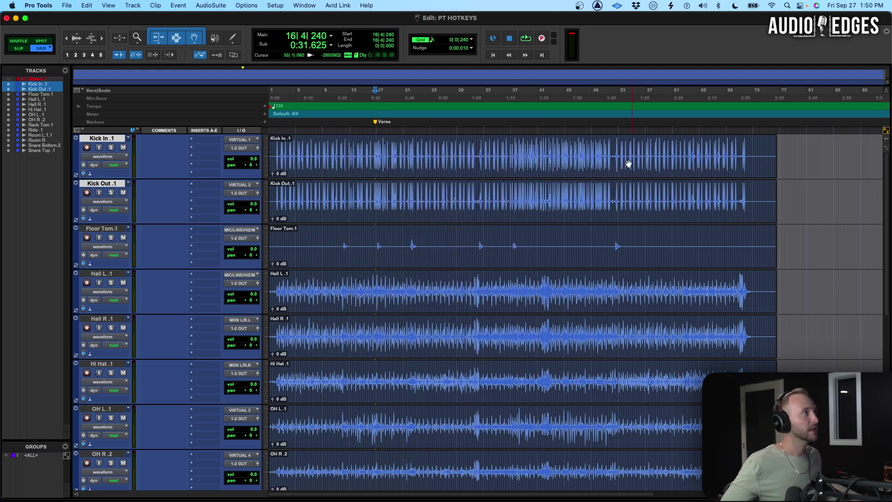
Create a marker named CHORUS at 46|2|240 and move it earlier to about 44|4|240.
click(573, 144)
key(KP_Enter)
text(CHORUS)
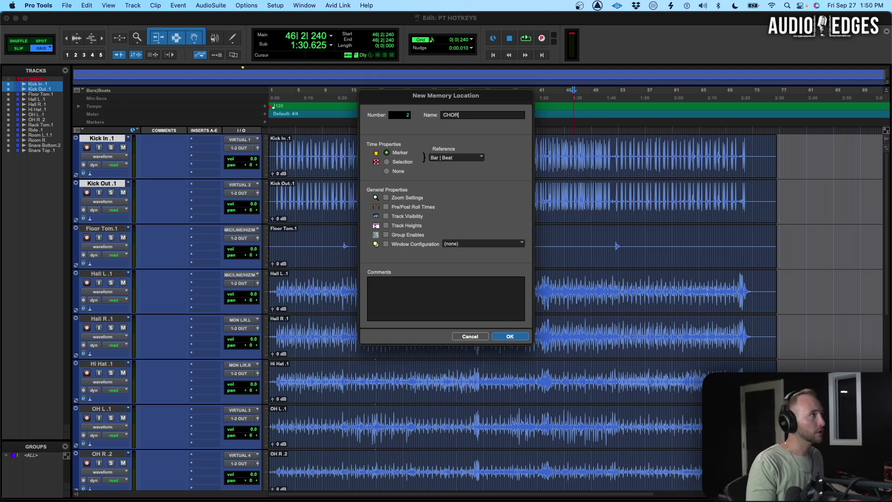
key(Return)
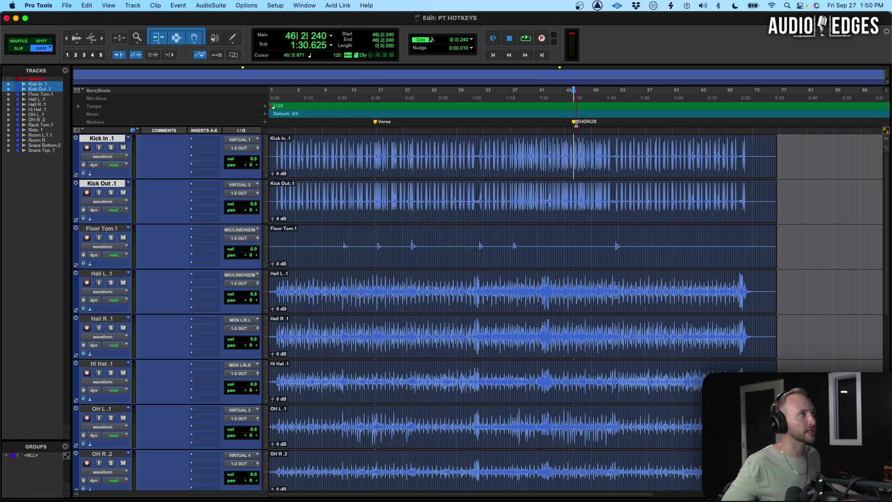
drag(574, 121, 548, 122)
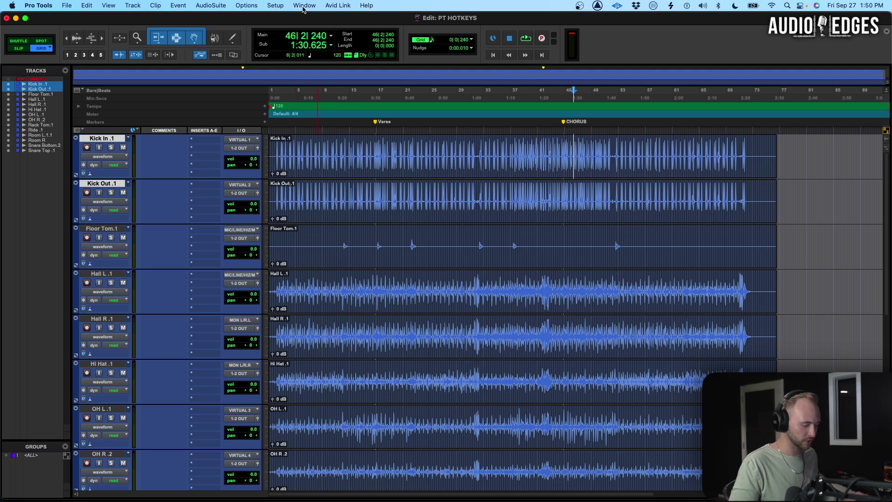
Show the Memory Locations window, enlarge it and reposition it over the track list.
key(super+5)
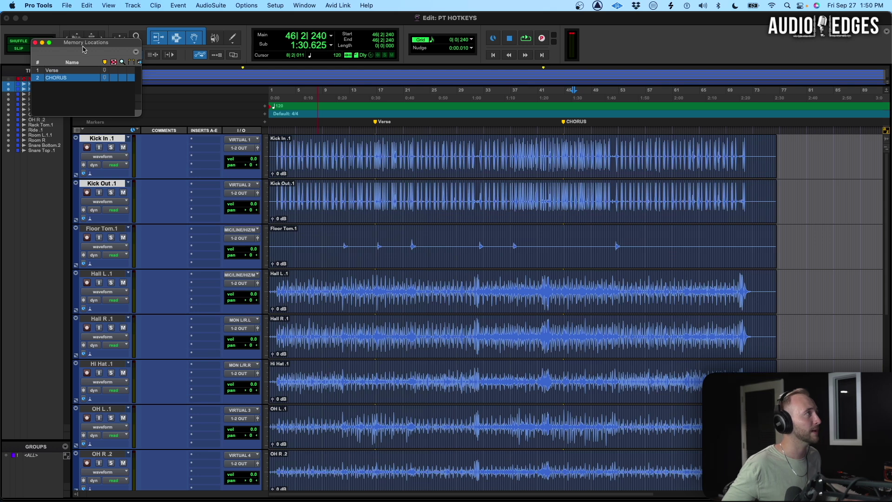
drag(83, 43, 101, 67)
click(312, 6)
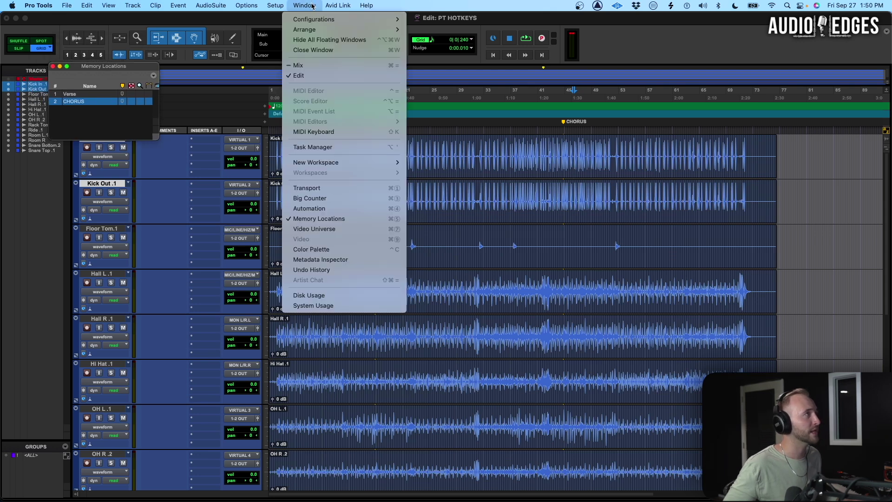
click(150, 90)
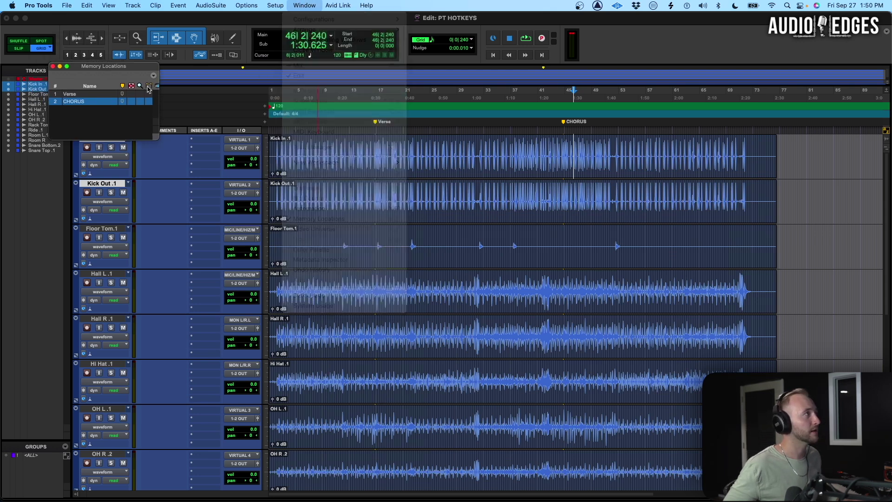
drag(135, 69, 111, 45)
drag(134, 113, 159, 134)
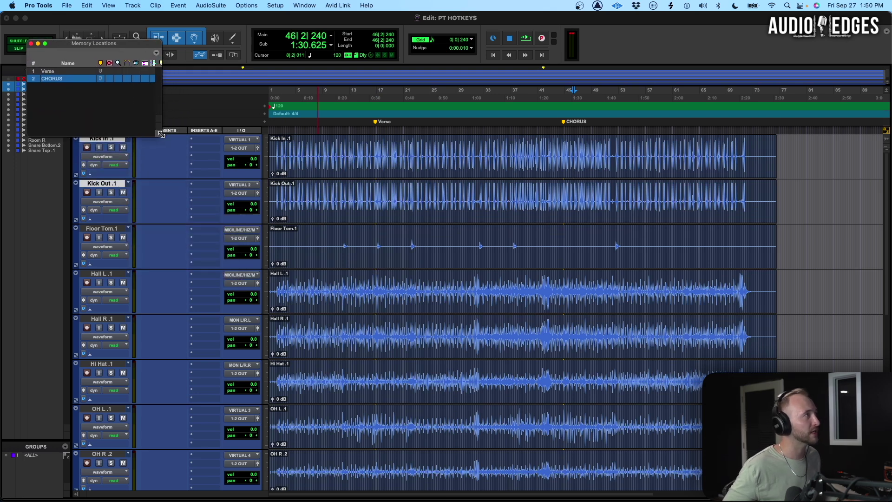
drag(79, 72, 110, 81)
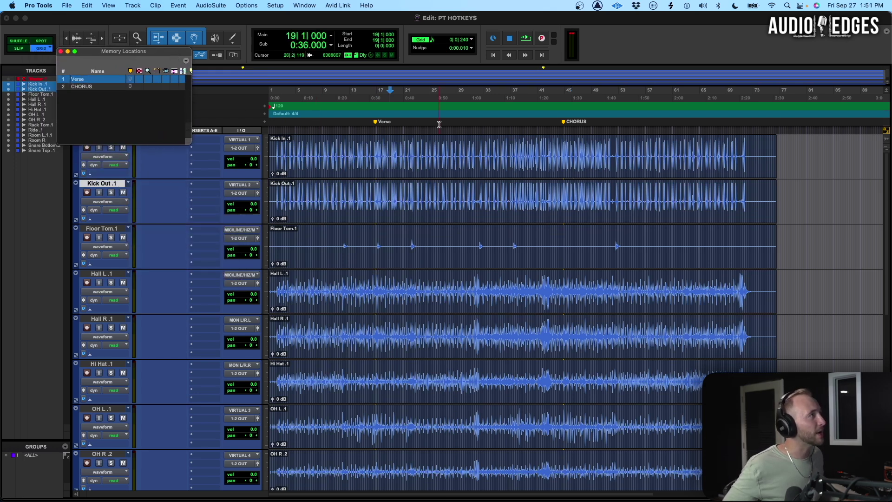
Recall the CHORUS location and the Verse location, and close the Memory Locations window.
click(97, 86)
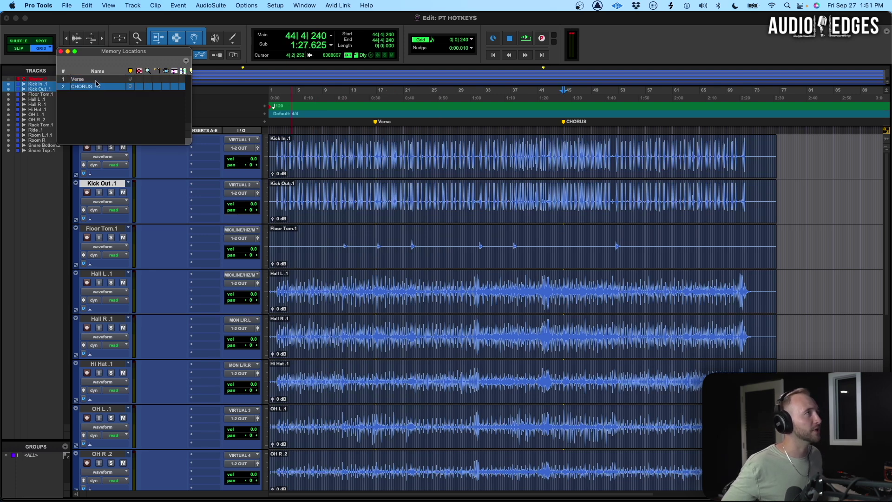
click(96, 80)
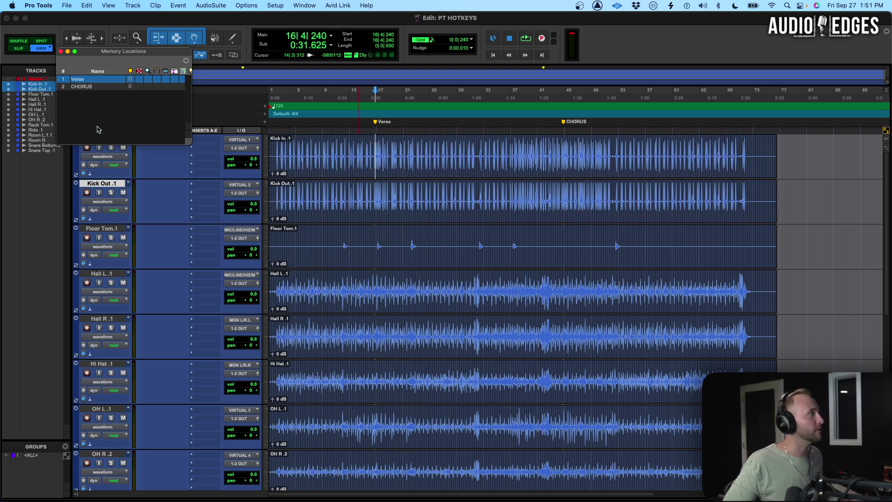
click(61, 51)
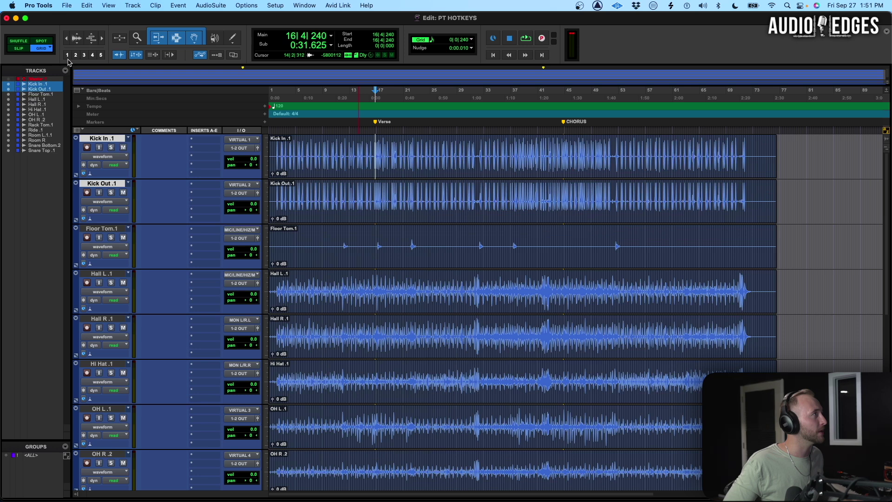
Insert FabFilter Pro-Q 3 in the first insert slot of the Kick In .1 track.
click(205, 141)
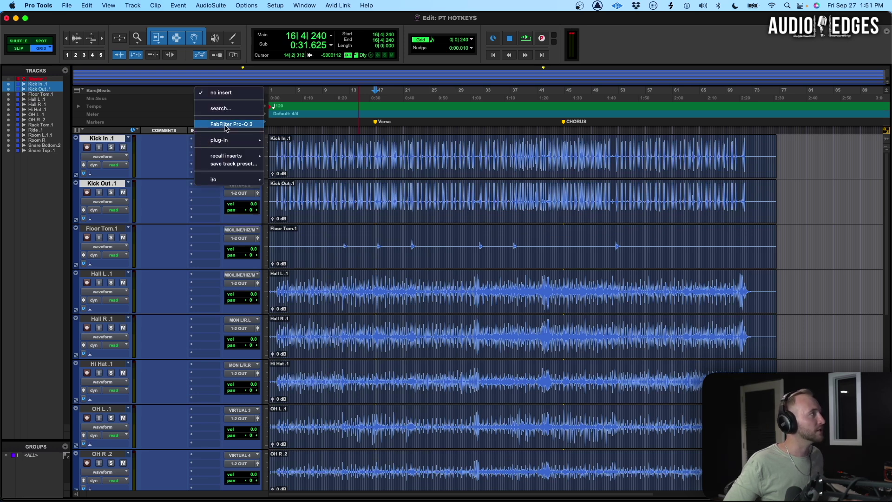
click(214, 180)
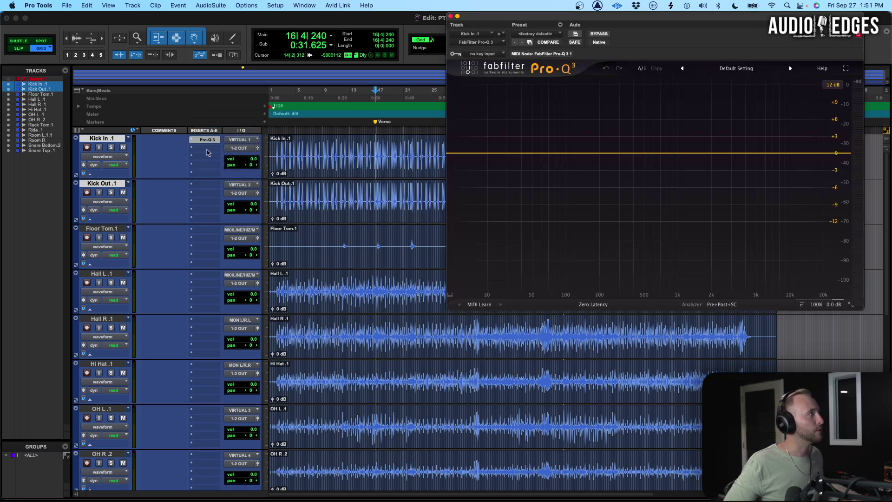
Search the plug-ins for "cla" and insert CLA-76 (mono) in the second slot of Kick In .1, moving its window over the tracks.
click(206, 155)
text(cla)
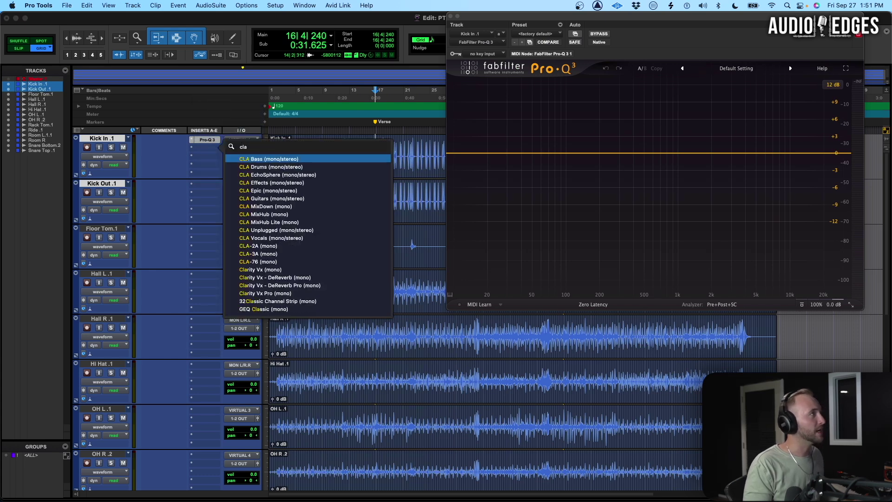
key(Down)
key(Down)
key(Down)
key(Down)
key(Down)
key(Down)
key(Down)
key(Down)
key(Down)
key(Down)
key(Down)
key(Down)
key(Down)
key(Escape)
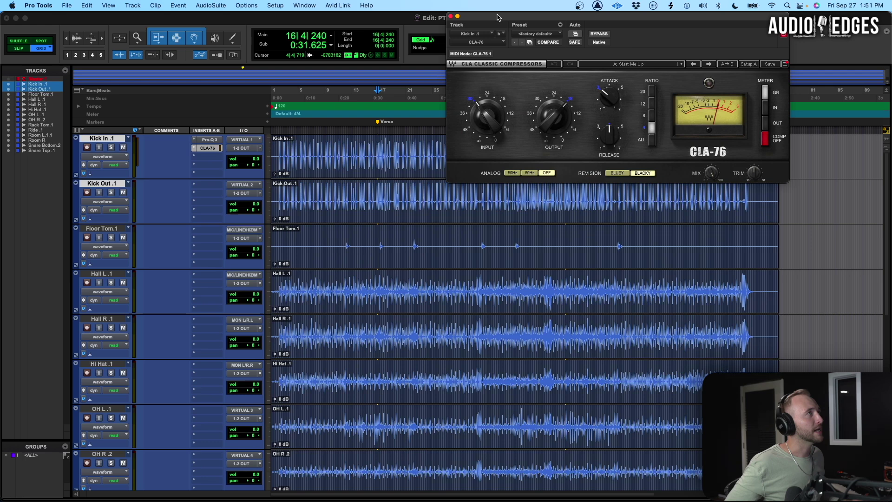
drag(496, 17, 319, 146)
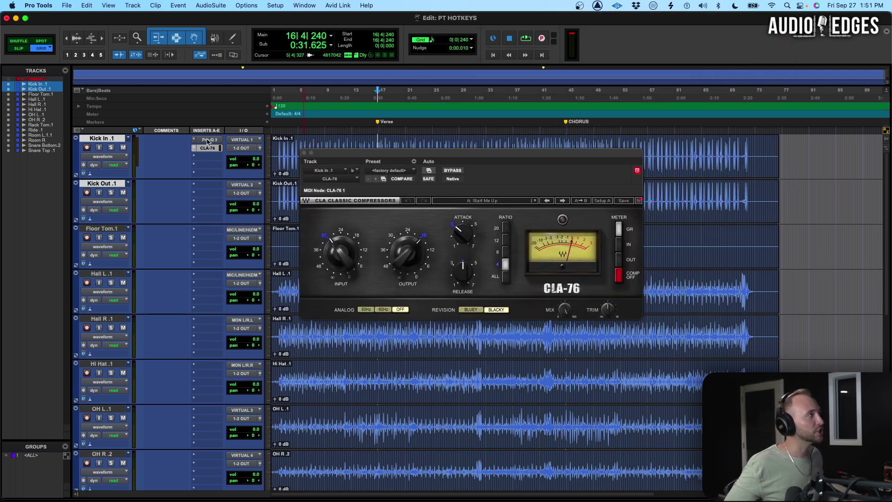
Switch the plug-in window between Pro-Q 3 and CLA-76 on Kick In .1, and move the CLA-76 window away from the inserts.
click(208, 140)
click(209, 147)
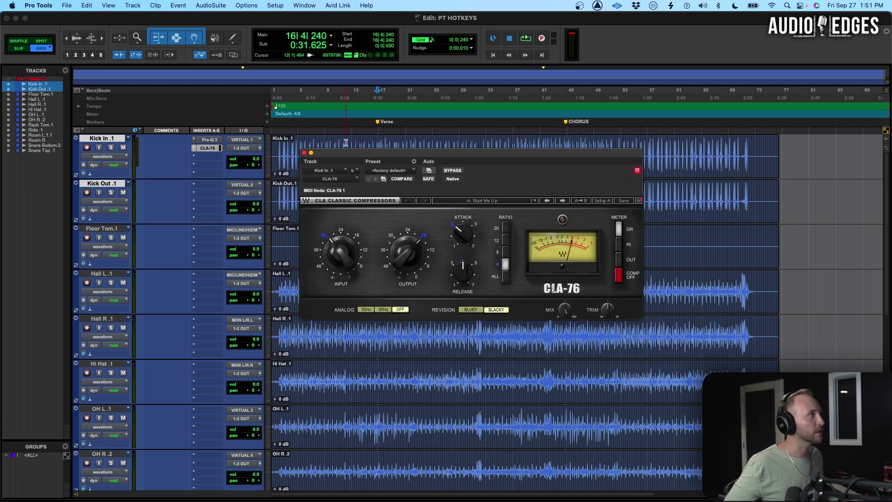
drag(344, 154, 537, 269)
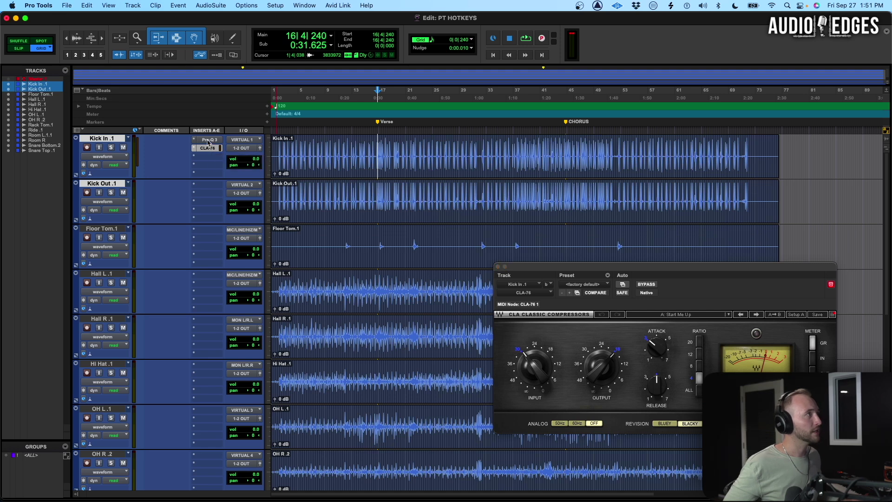
Open the Pro-Q 3 window while keeping CLA-76 open, and arrange both windows so the Kick In .1 inserts stay accessible.
shift+click(208, 140)
drag(260, 19, 302, 63)
drag(522, 270, 522, 209)
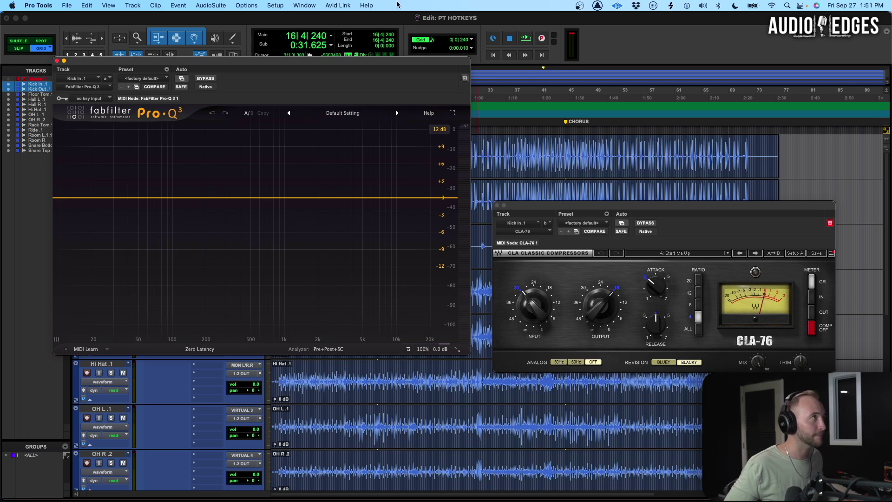
drag(370, 61, 652, 22)
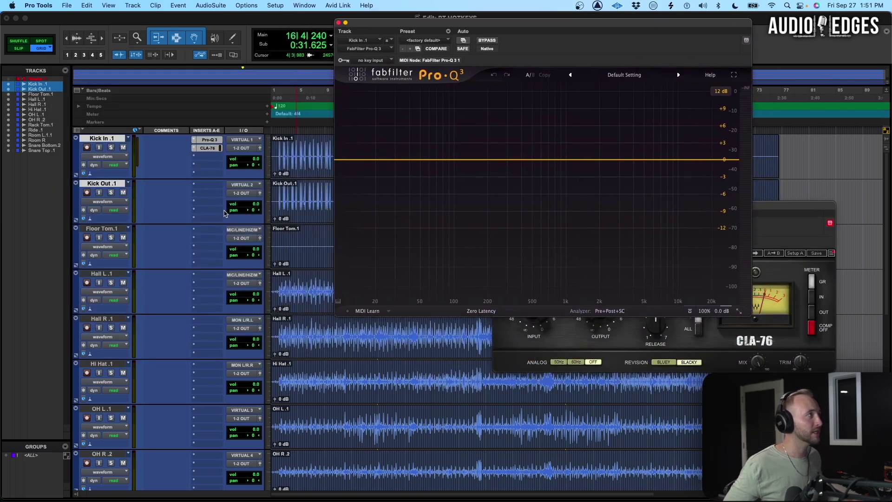
Insert the C4 (mono) dynamics plug-in in the third slot of Kick In .1 and shift its window slightly.
click(211, 161)
mouse_move(227, 157)
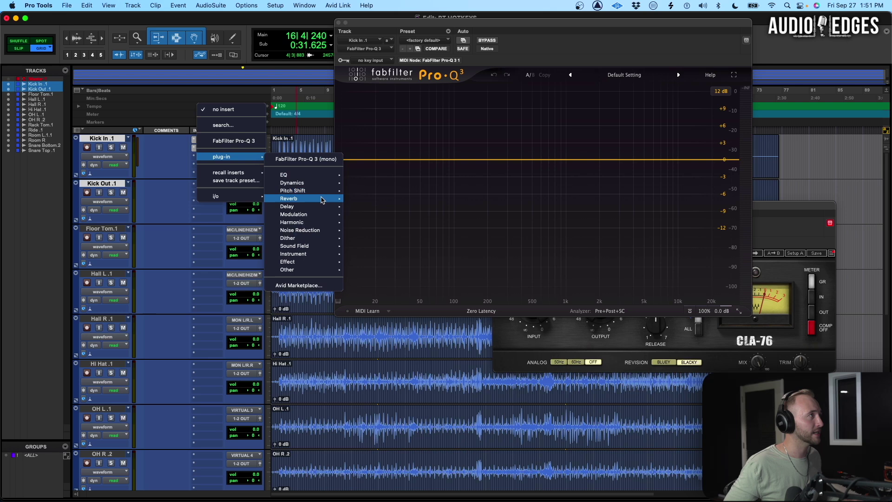
mouse_move(321, 198)
mouse_move(310, 184)
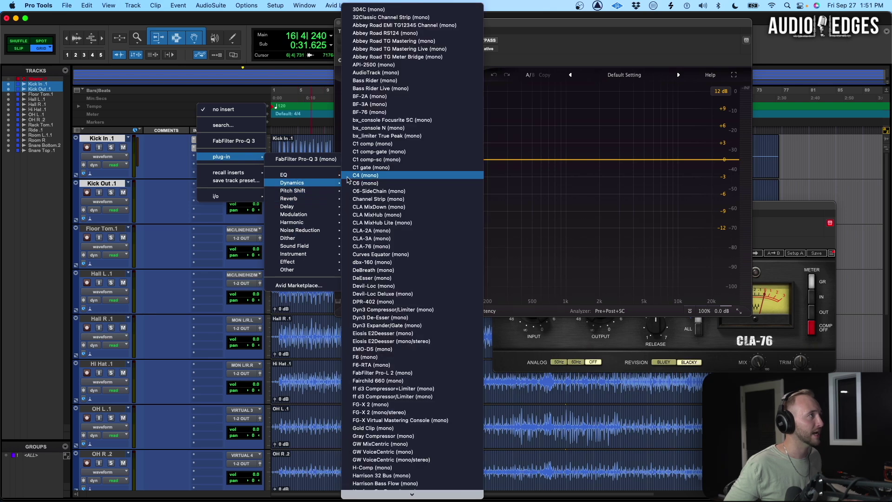
click(366, 175)
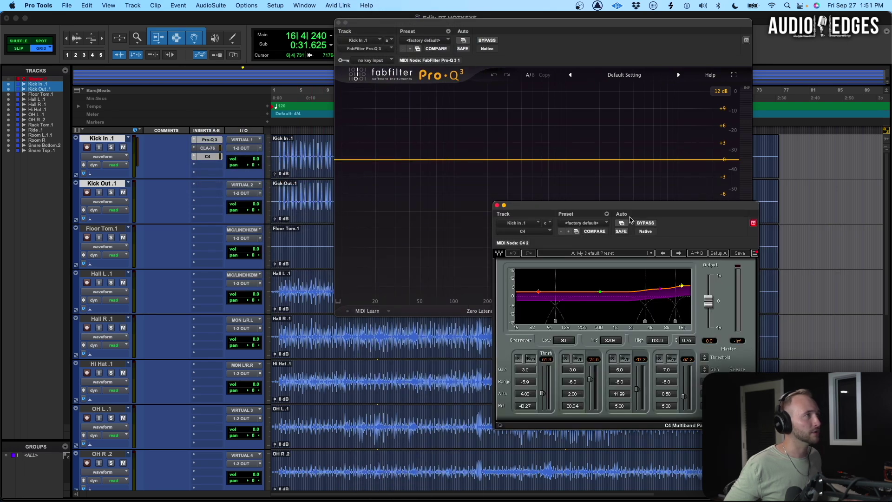
mouse_move(627, 208)
mouse_down()
mouse_move(525, 209)
mouse_move(641, 213)
mouse_up()
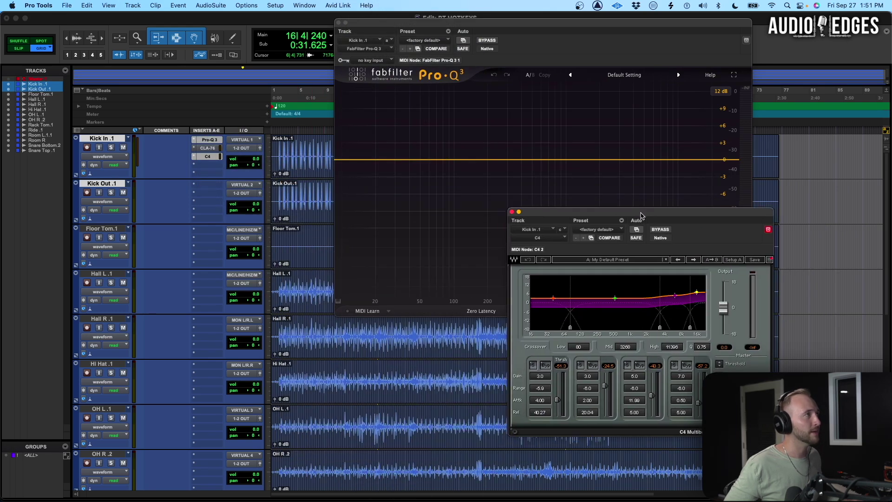
Reopen the CLA-76 window alongside Pro-Q 3 and C4, and place it beside the C4 window.
click(214, 148)
drag(253, 20, 324, 212)
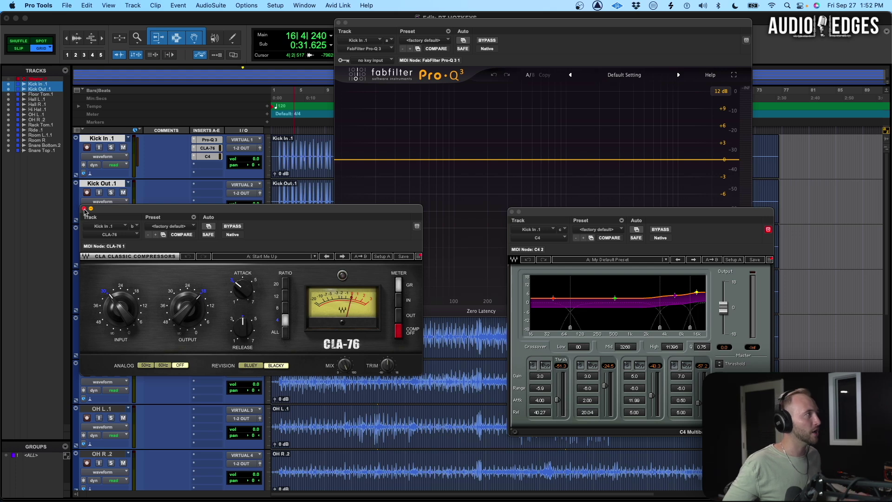
Close the CLA-76 and C4 windows individually, keeping the Pro-Q 3 window open.
click(84, 209)
click(512, 211)
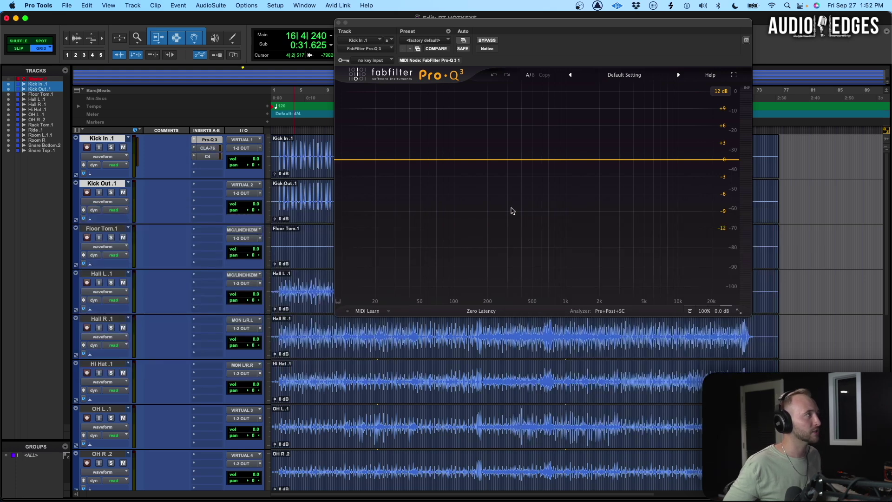
Reopen the CLA-76 and C4 windows alongside Pro-Q 3, clear of the inserts, and close all plug-in windows at once.
click(209, 148)
drag(248, 16, 573, 229)
click(220, 159)
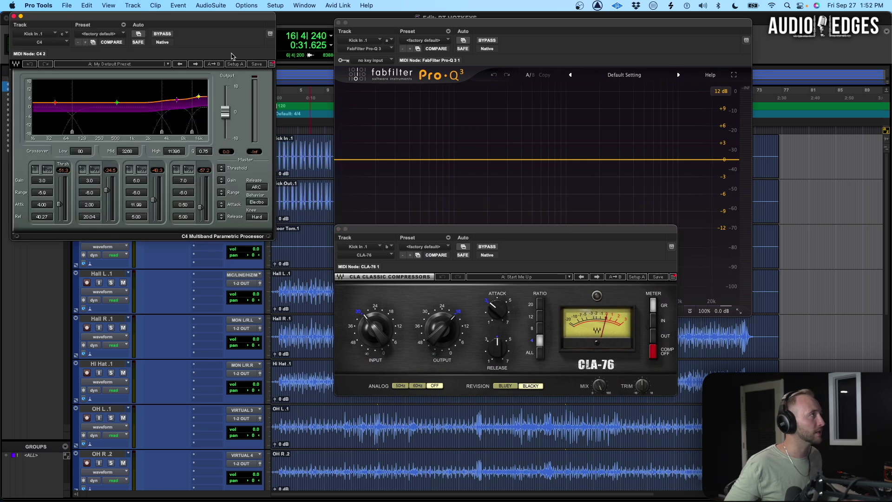
drag(228, 21, 273, 221)
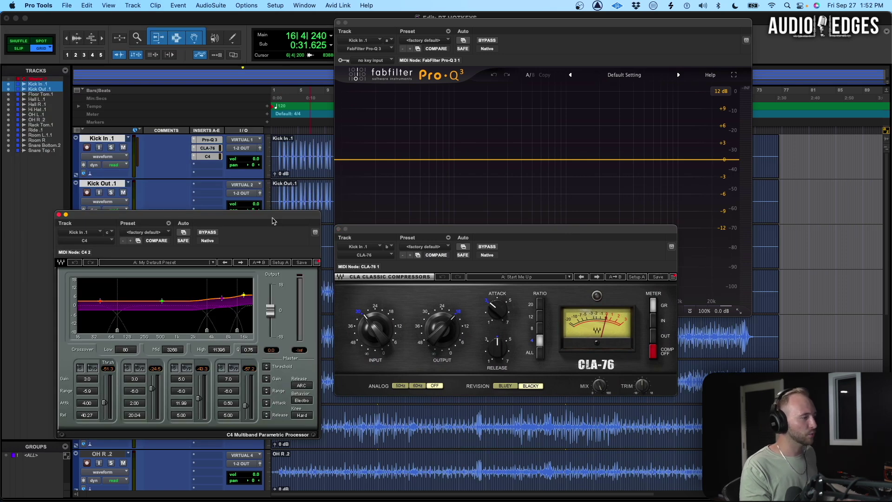
key(ctrl+alt+super+w)
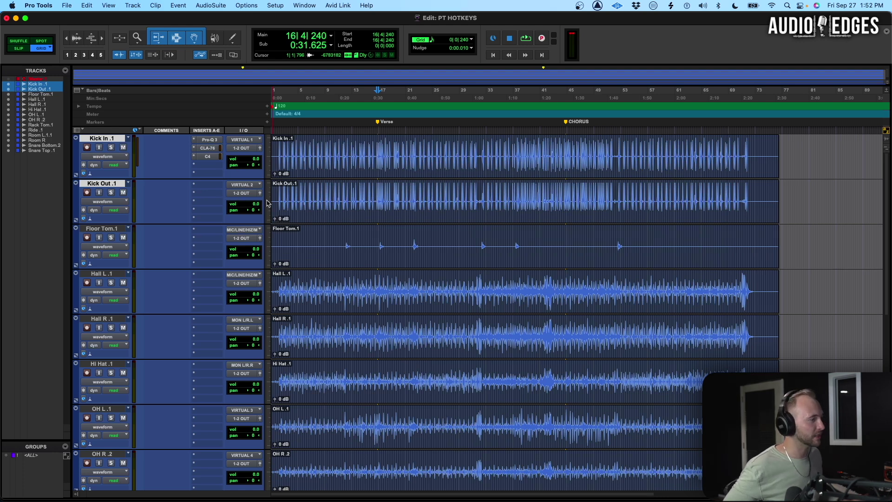
Open Pro-Q 3 on Kick In .1, toggle its bypass until it is bypassed, and close its window.
click(209, 140)
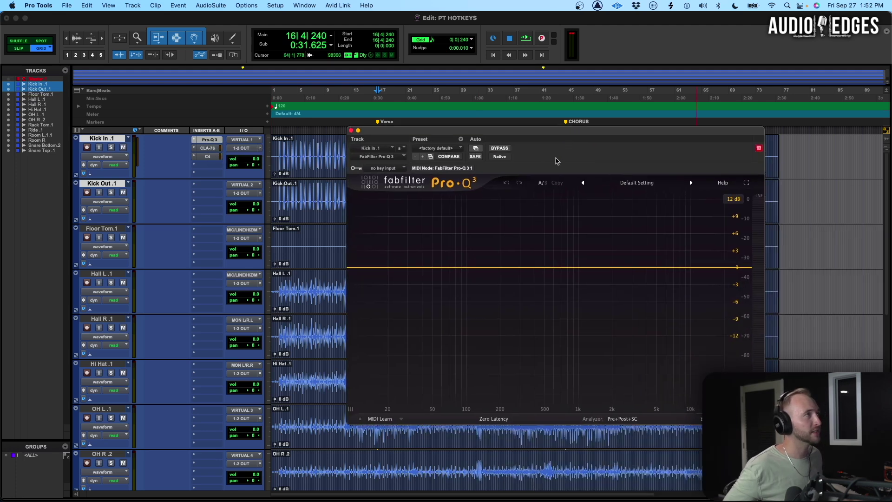
click(499, 147)
click(499, 147)
click(498, 148)
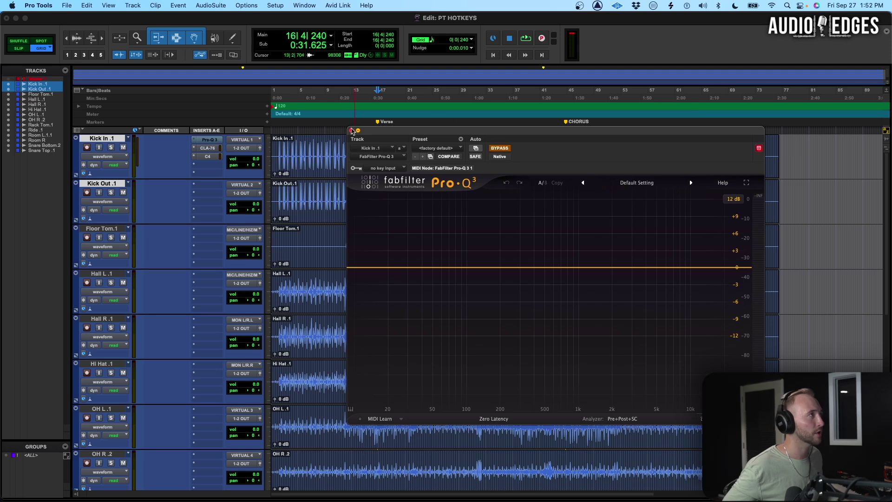
click(350, 130)
Toggle Pro-Q 3 back to active directly on its Kick In .1 insert, and add bypassed CLA-76 and Pro-Q 3 in the fourth and fifth slots.
super+click(209, 140)
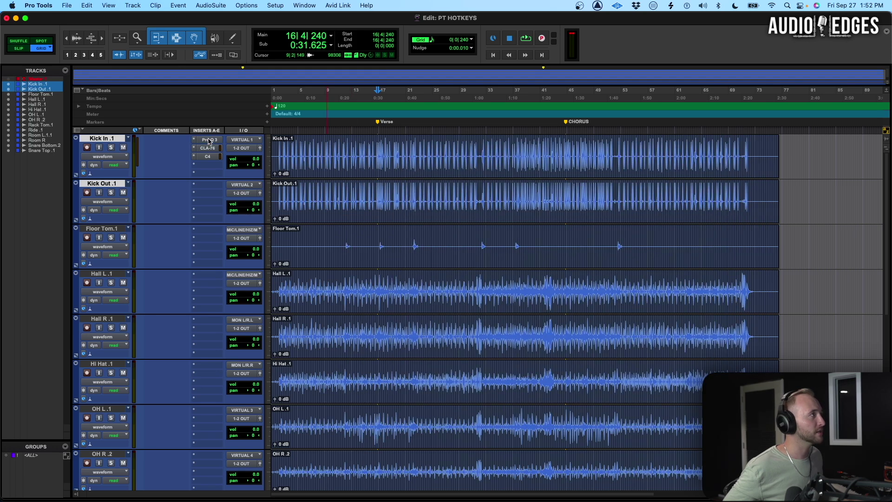
super+click(209, 141)
super+click(209, 140)
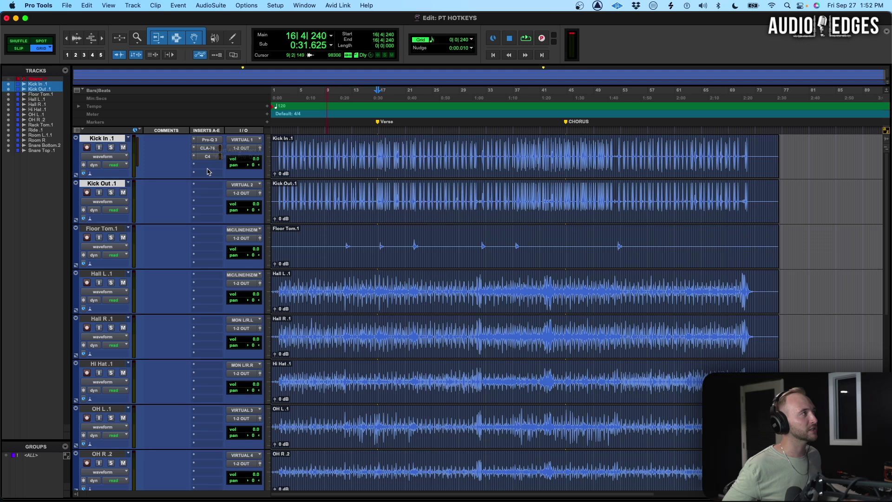
drag(208, 147, 208, 172)
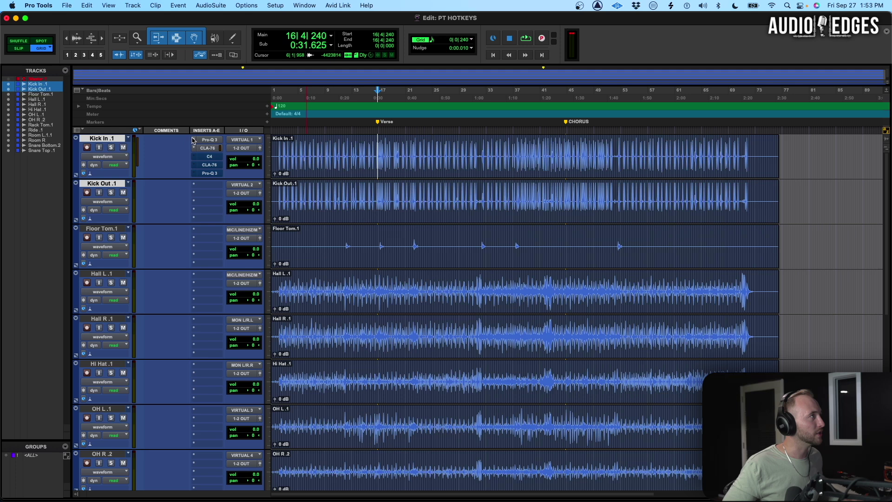
Review the Save Track Preset dialog for the Kick Out .1 track without saving a preset.
click(113, 139)
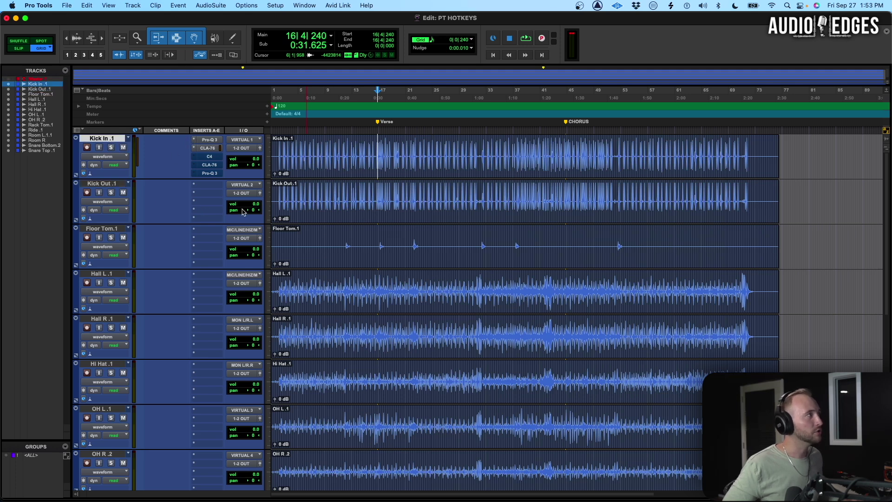
right_click(117, 184)
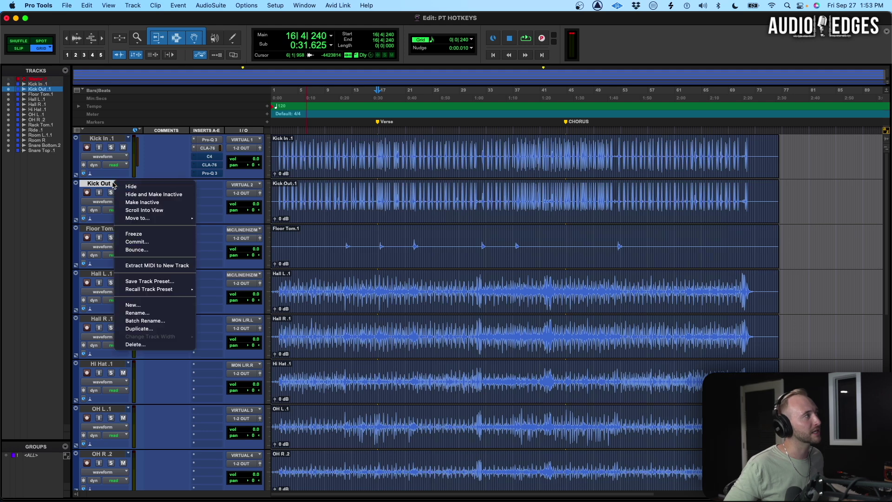
click(159, 281)
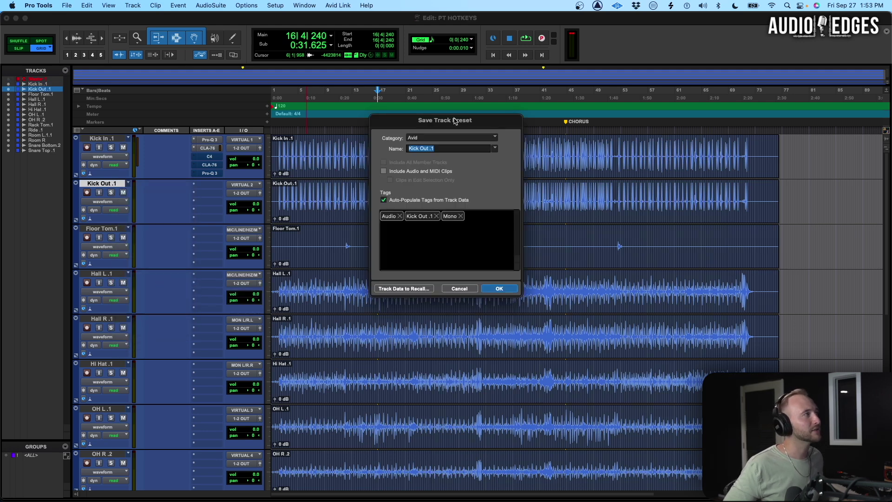
click(453, 287)
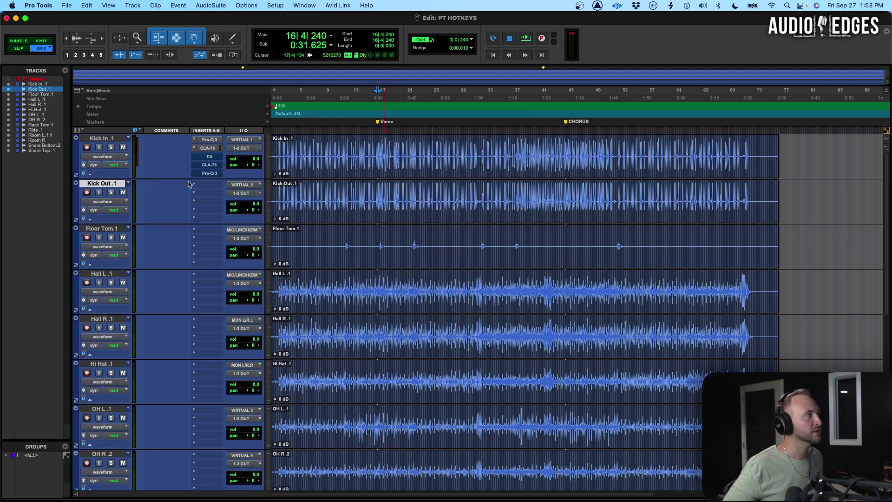
Recall the No Plugins track preset from the Avid category on the Kick In .1 track.
right_click(103, 138)
mouse_move(151, 243)
mouse_move(201, 247)
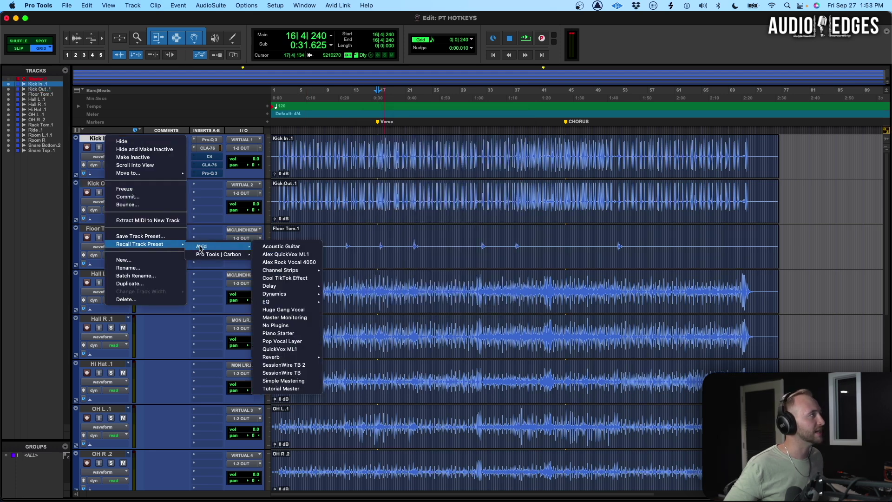
click(301, 325)
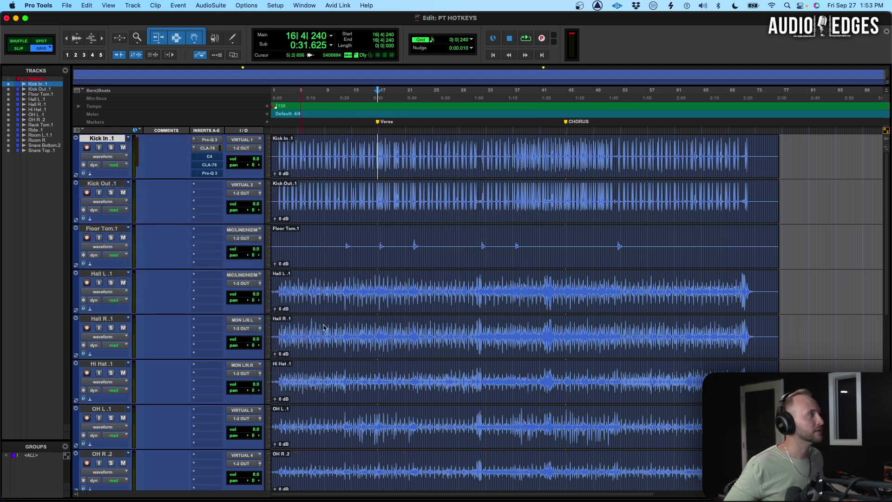
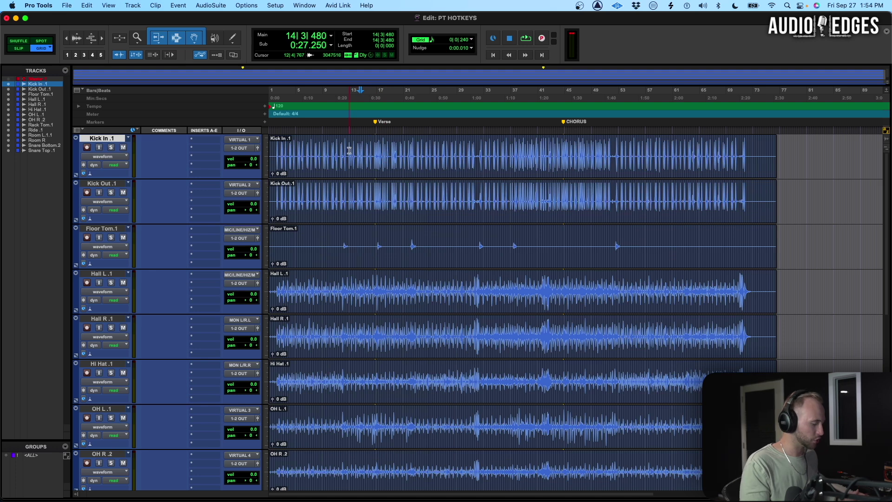
Toggle the Kick In .1 track view between waveform and volume, ending on waveform, and place the edit cursor at 14|3|000.
key(ctrl+minus)
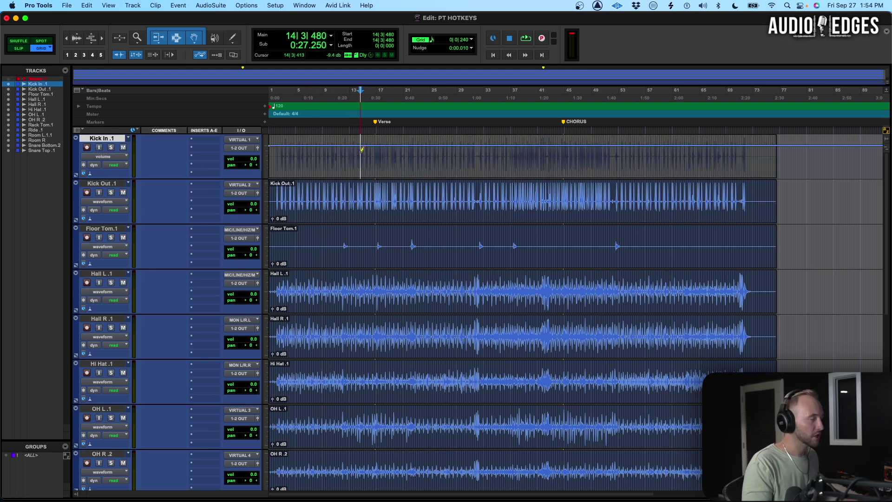
key(ctrl+minus)
key(ctrl+minus)
key(ctrl+minus)
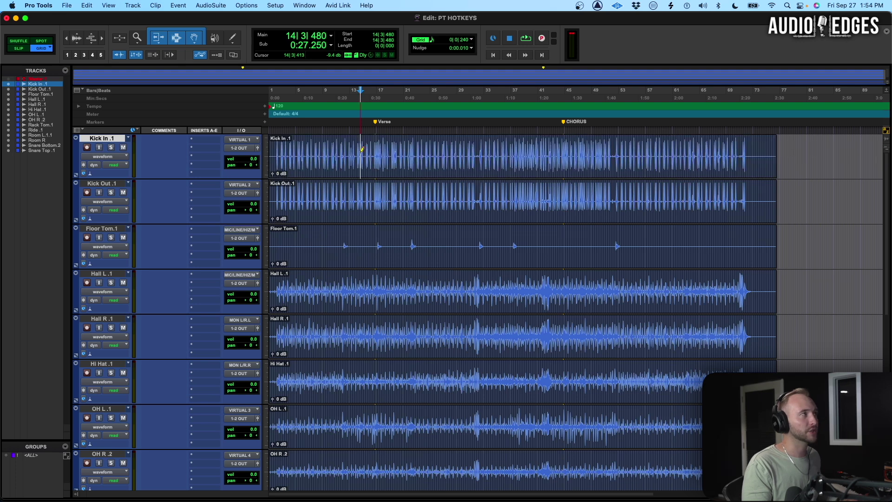
click(359, 152)
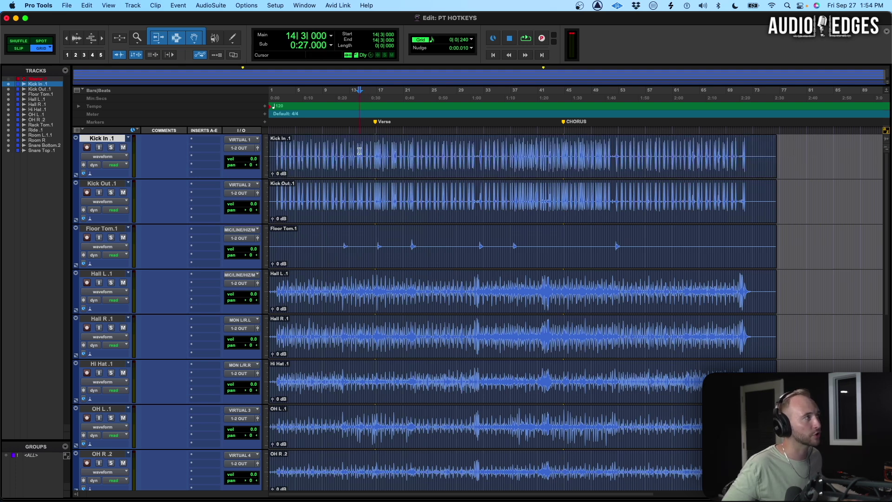
Select 27|2|240 to 30|4|240 on the Hall L .1 track and switch its track view to volume.
click(453, 283)
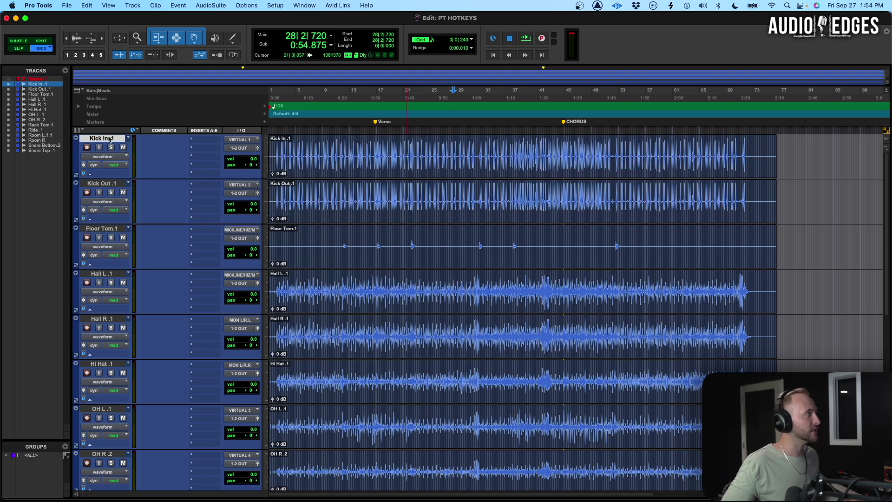
key(super+bracketright)
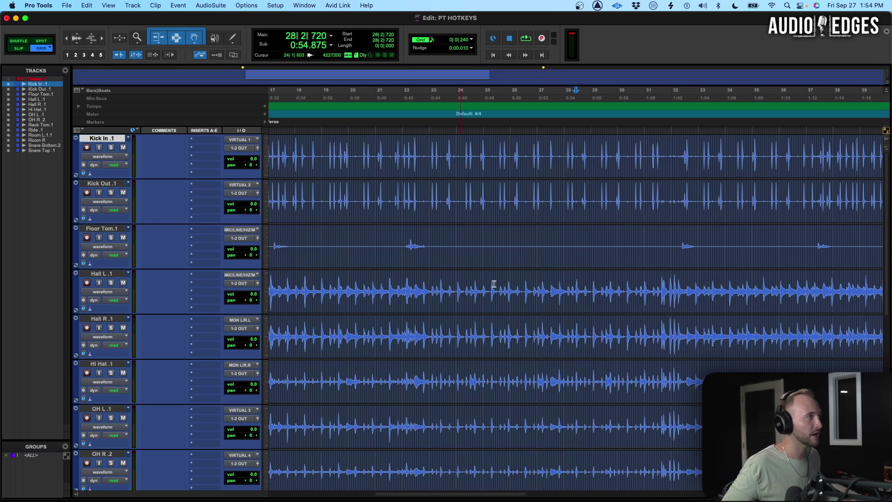
drag(545, 291, 640, 286)
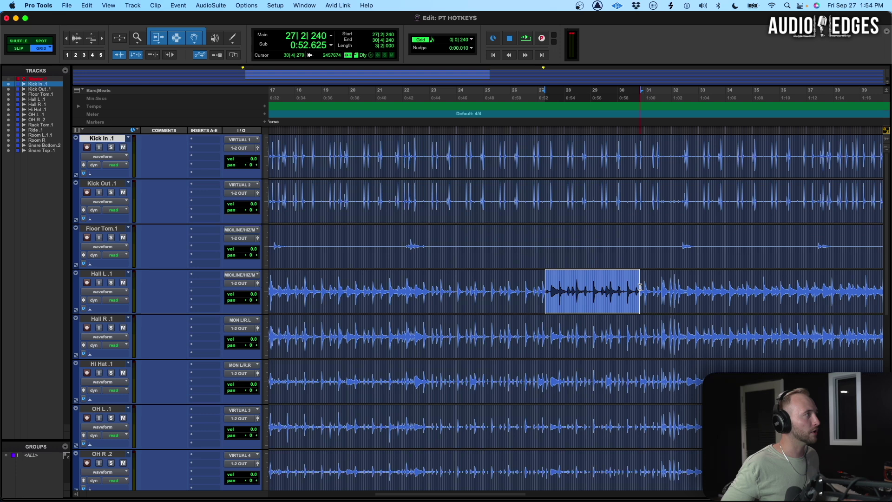
key(ctrl+minus)
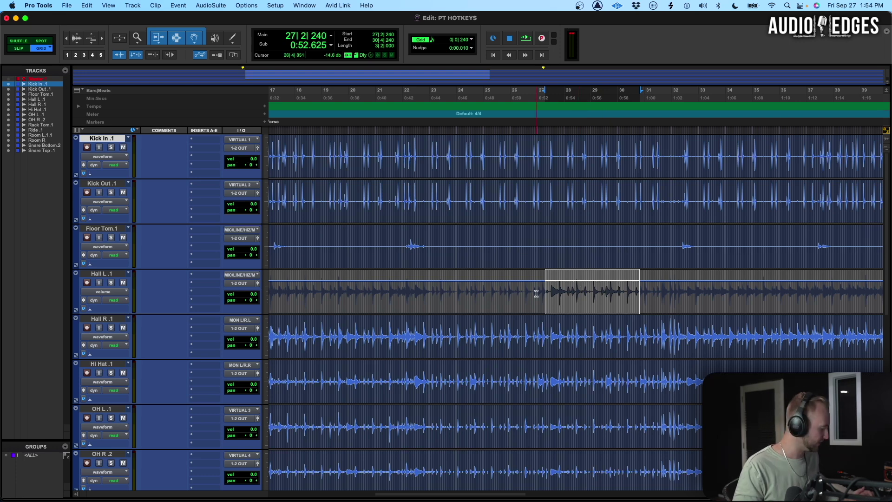
Cycle the Hall L .1 track view through mute, pan, waveform and blocks, ending on volume.
key(ctrl+super+Right)
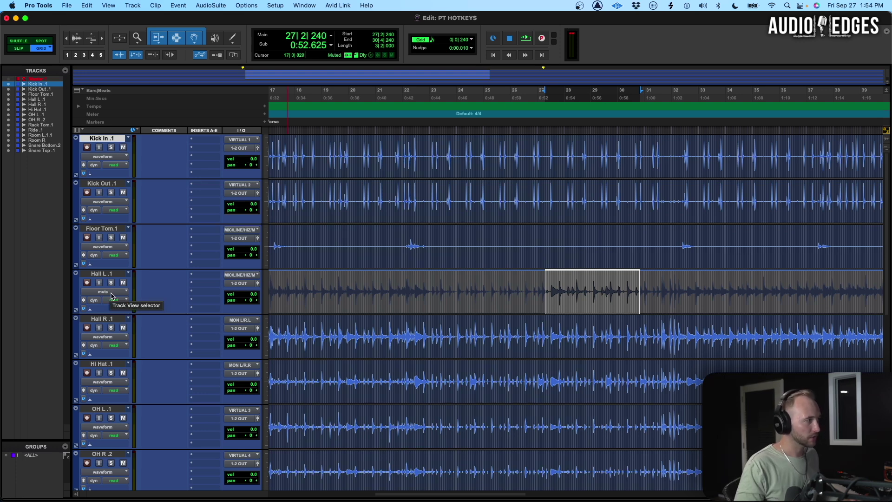
key(ctrl+super+Right)
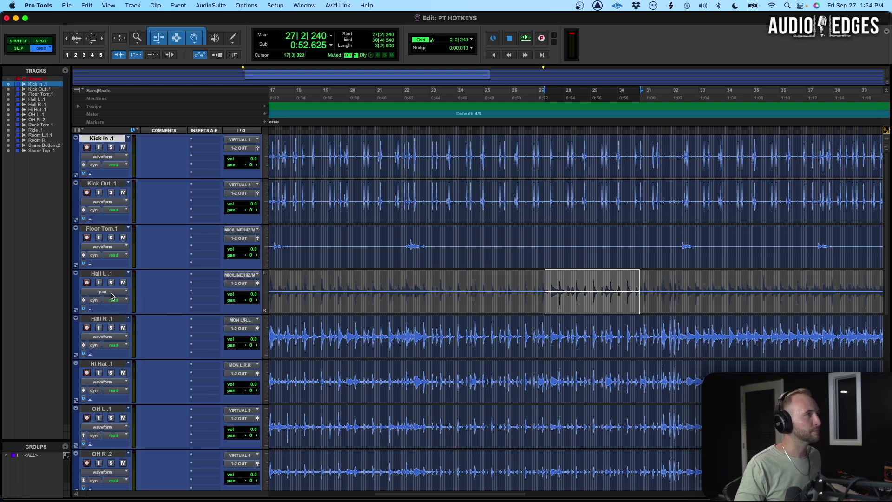
key(ctrl+super+Right)
key(ctrl+super+Right)
key(ctrl+super+Right)
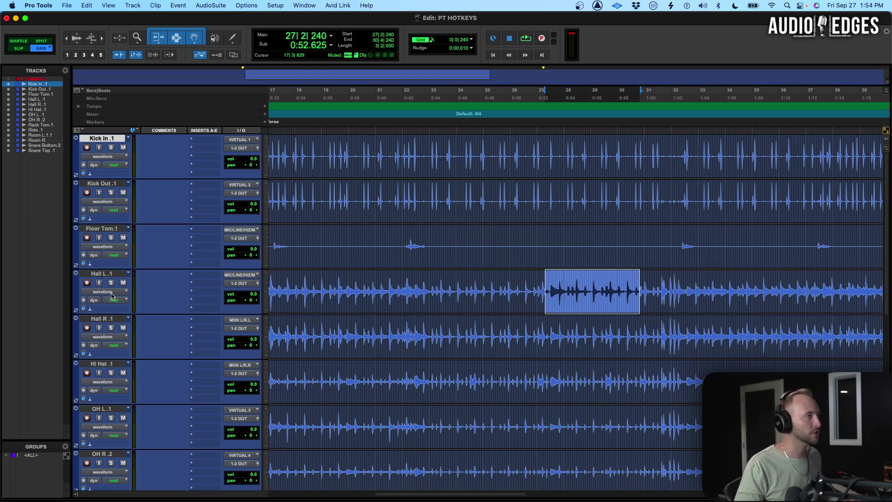
key(ctrl+super+Right)
key(ctrl+super+Left)
key(ctrl+super+Right)
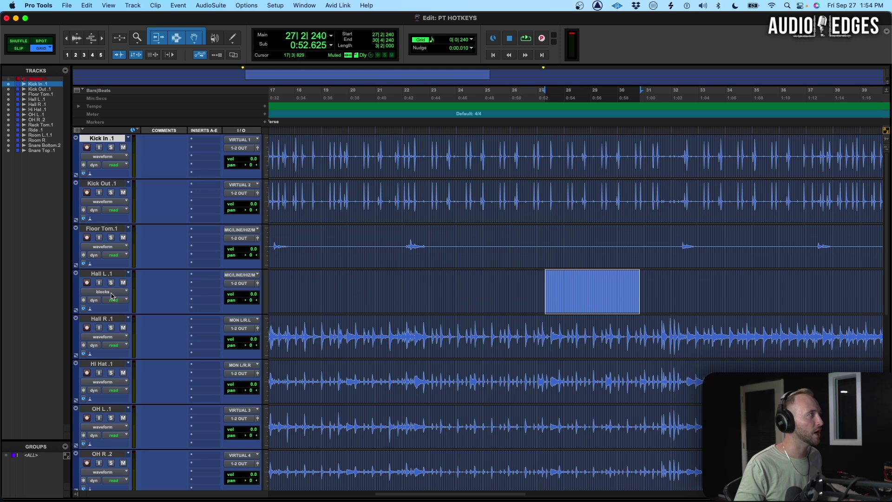
key(ctrl+super+Right)
key(ctrl+super+Right)
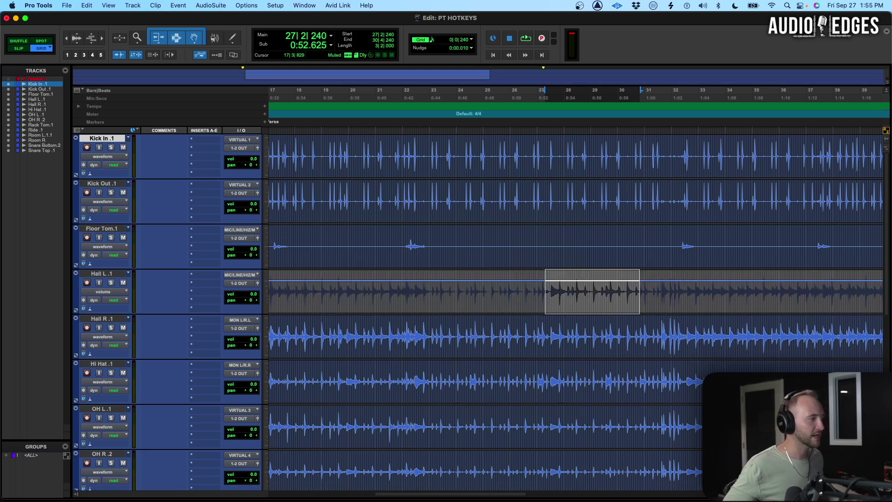
Insert FabFilter Pro-Q 3 in the first slot of Kick In .1 and move its window lower.
click(191, 146)
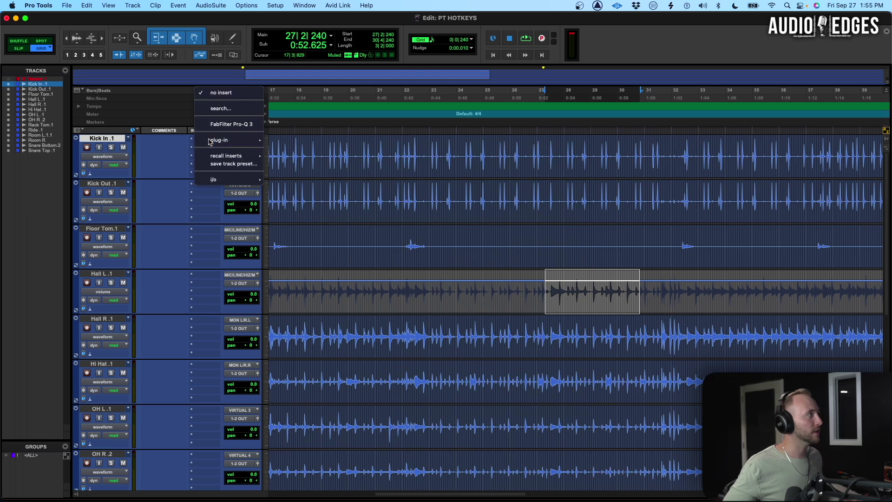
click(226, 123)
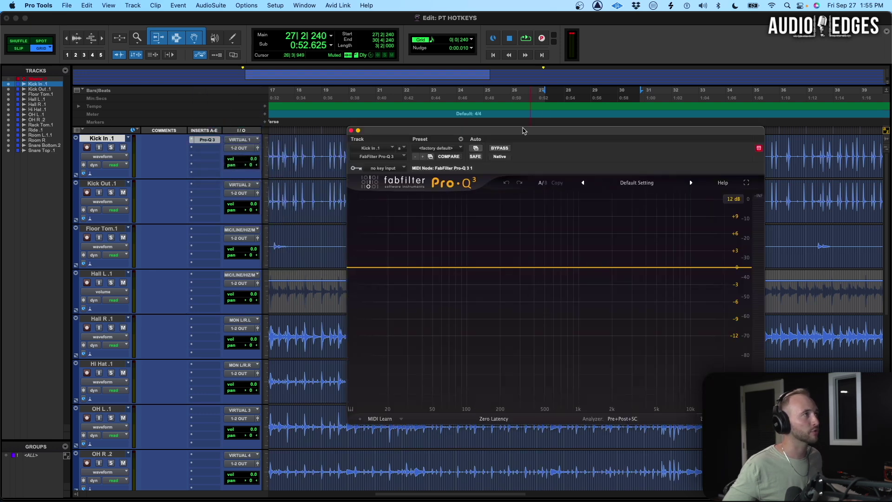
drag(542, 130, 516, 191)
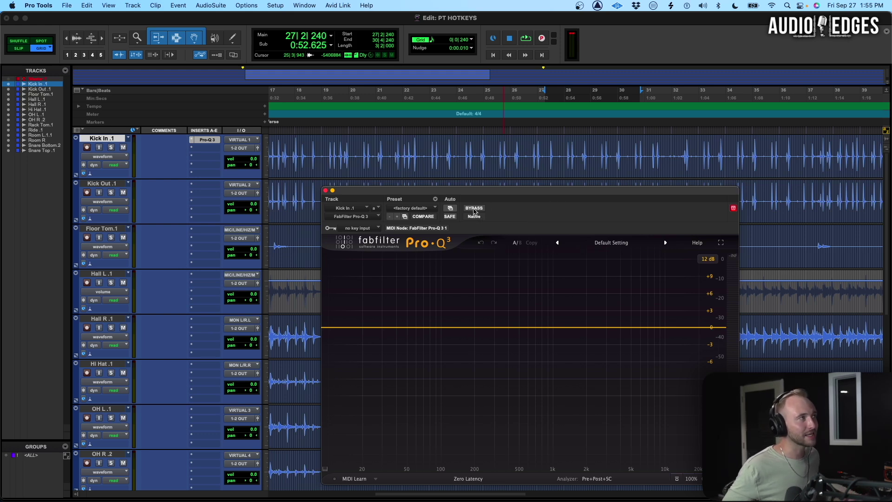
Enable automation for Pro-Q 3's Master Bypass and close the plug-in window.
right_click(474, 212)
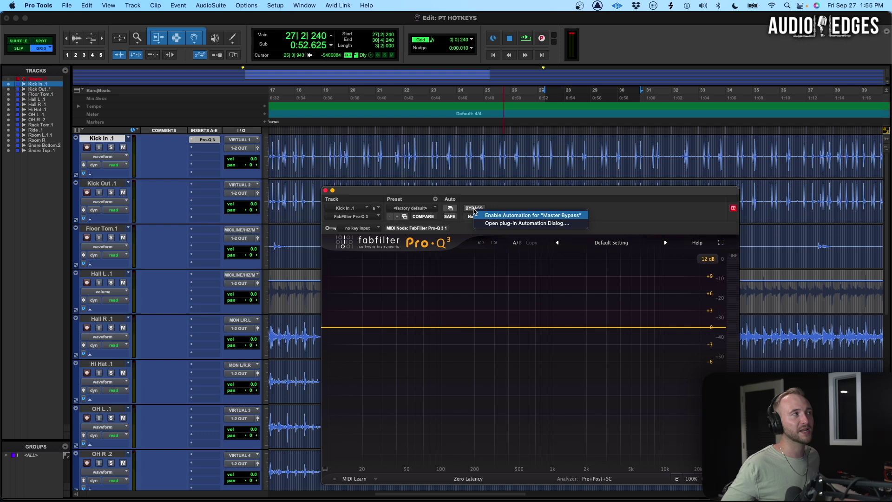
click(527, 216)
click(325, 190)
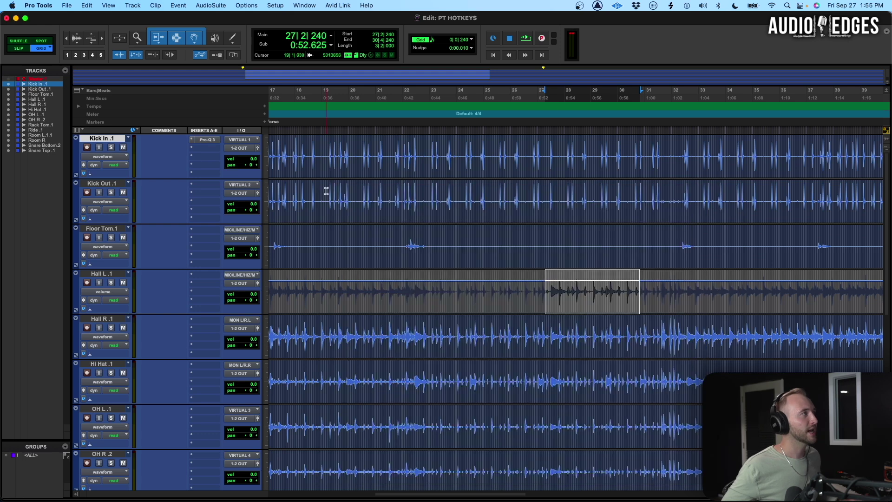
Show the Pro-Q 3 Master Bypass automation on Kick In .1 and select 22|3|240 to 26|4|480.
click(105, 157)
click(390, 194)
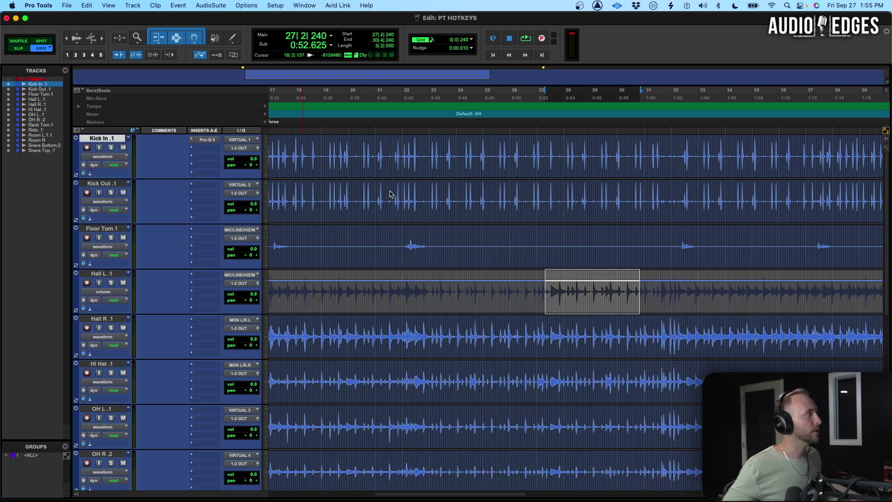
drag(418, 149, 534, 156)
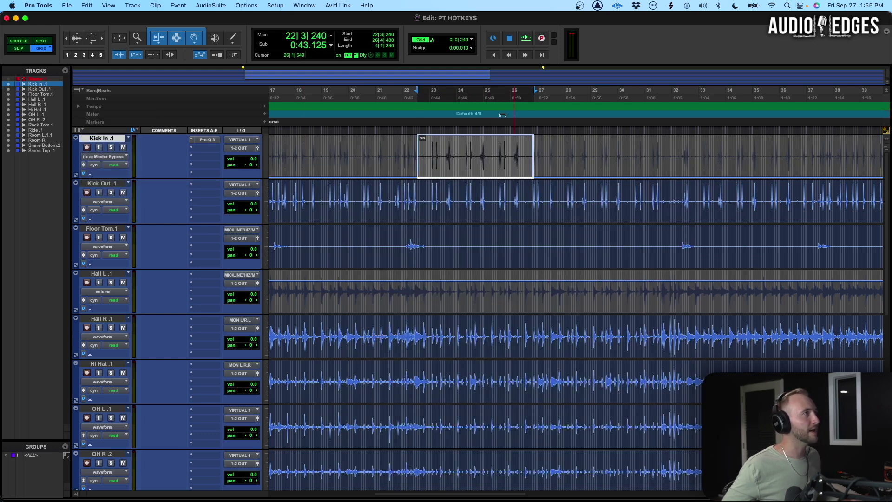
Play Kick In .1 across the start and end of its Master Bypass automation, from 22|1|480 and from 26|3|000.
click(407, 147)
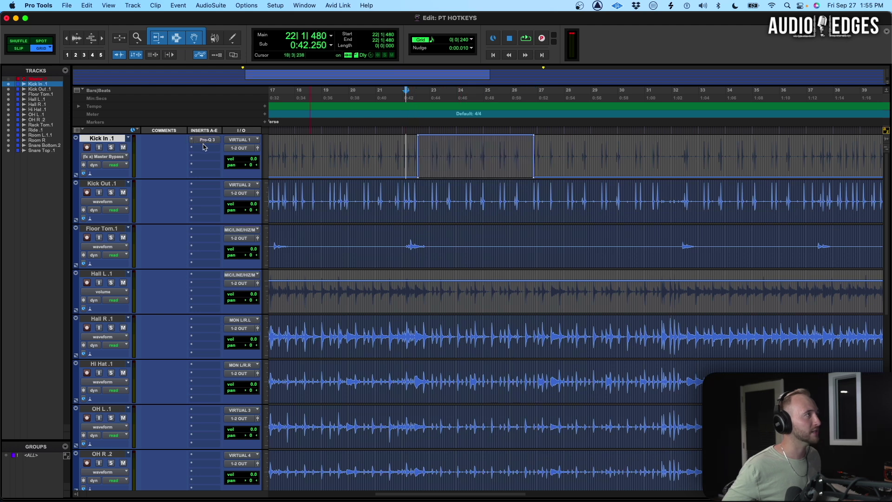
key(space)
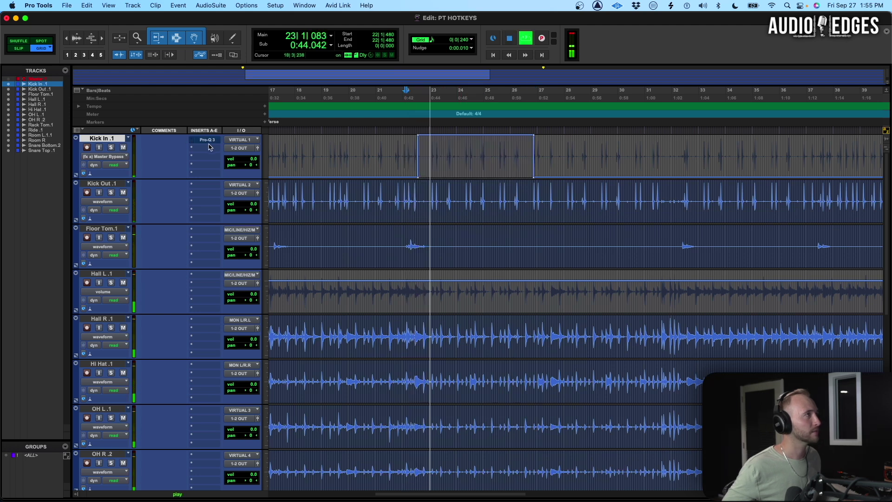
click(524, 157)
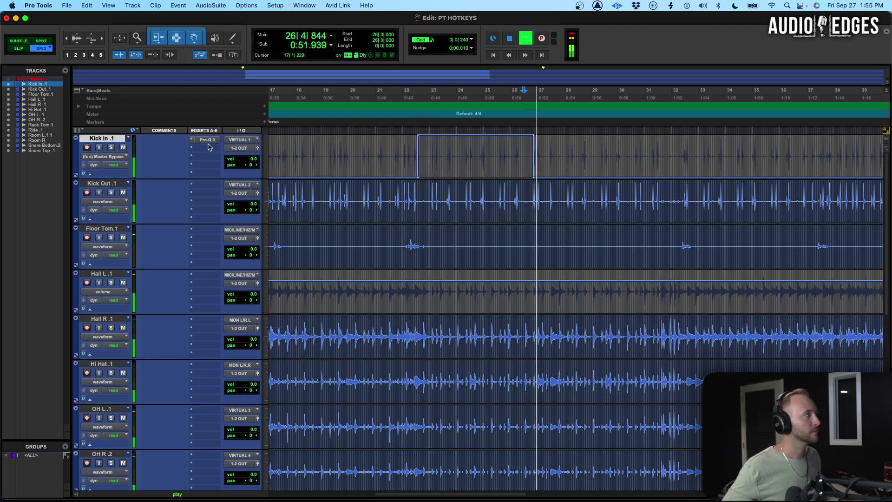
click(416, 157)
key(space)
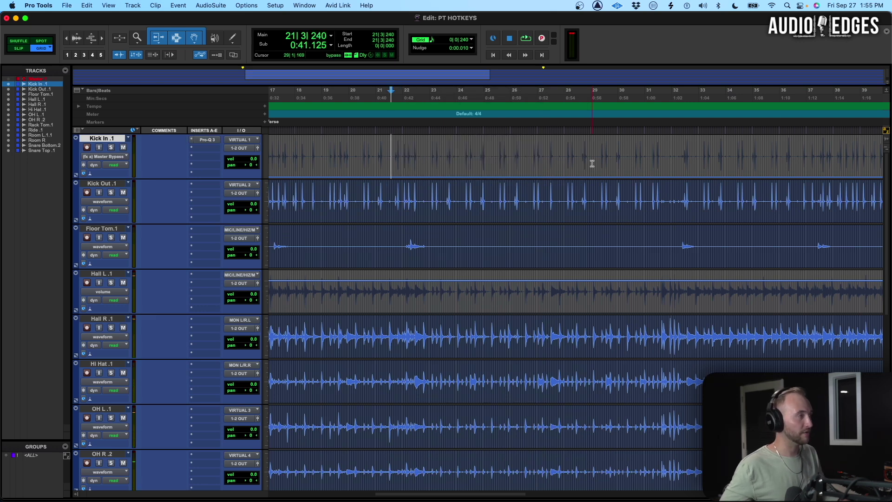
Disable automation for Pro-Q 3's Master Bypass on Kick In .1 and close the plug-in window.
click(207, 140)
right_click(480, 210)
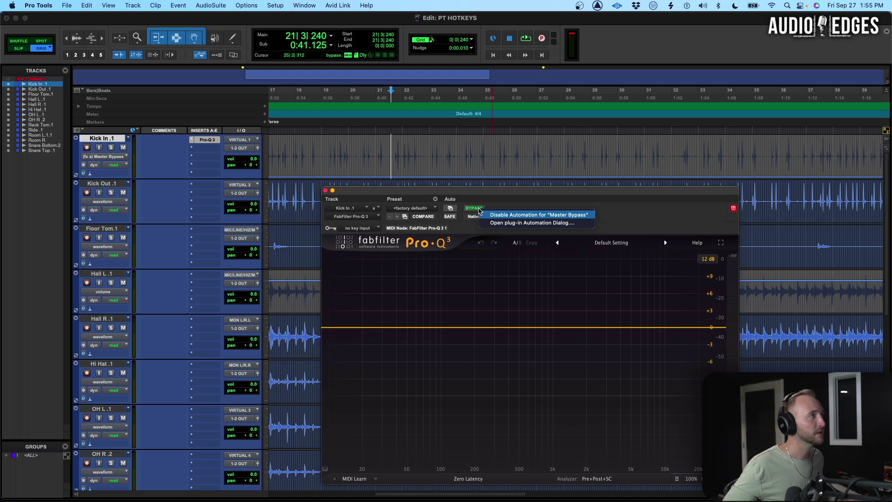
click(526, 216)
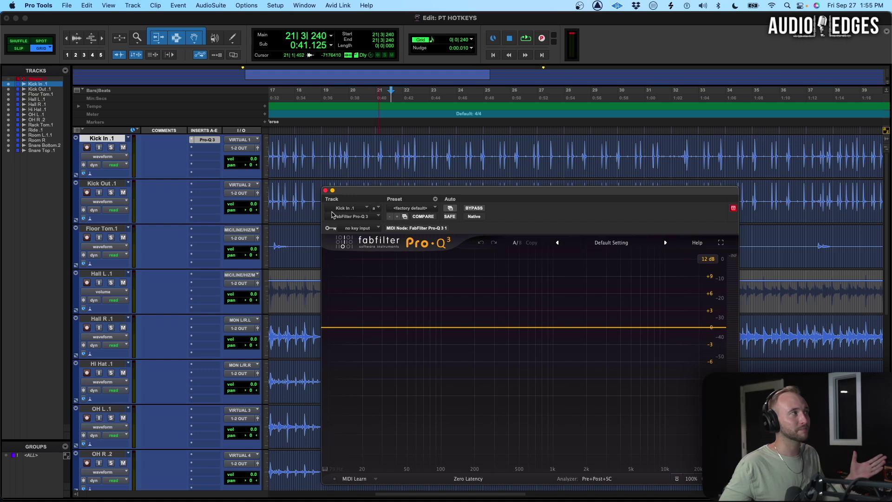
click(326, 190)
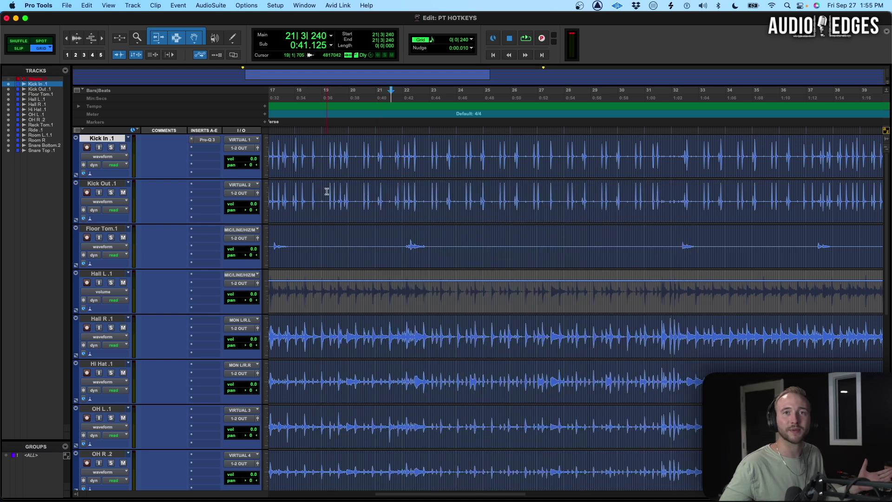
Delete the entire audio clip from the Kick Out .1 track.
click(115, 141)
click(115, 141)
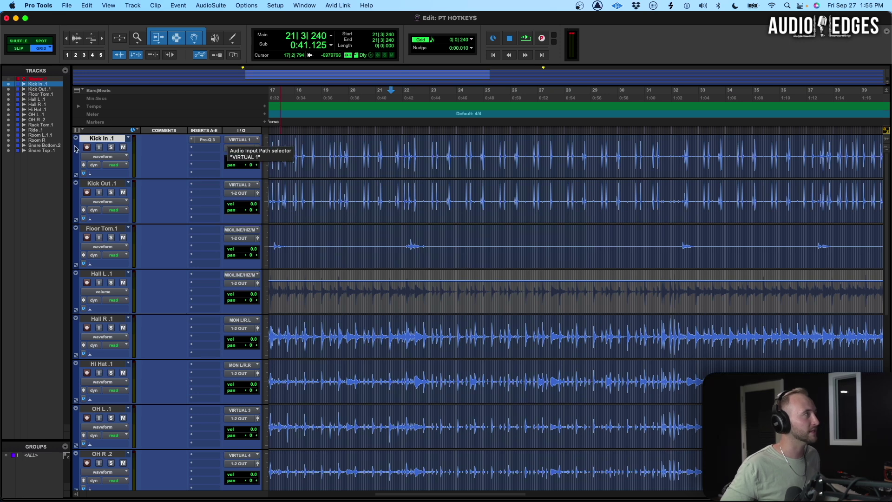
key(alt+a)
click(344, 214)
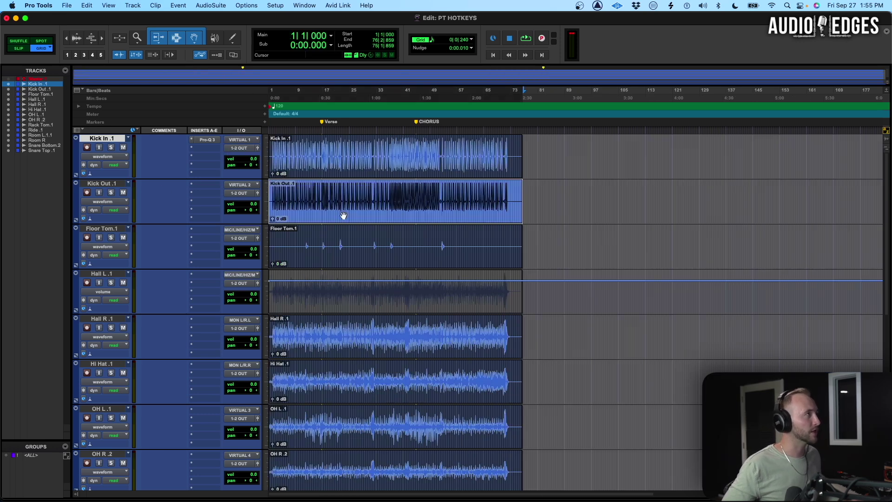
key(Delete)
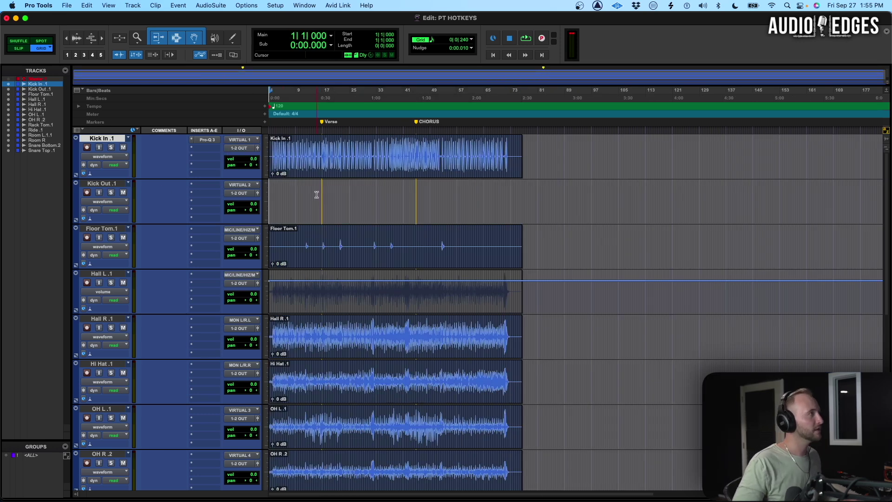
Rename the emptied Kick Out .1 track as Vocal.
double_click(82, 183)
text(Vocal)
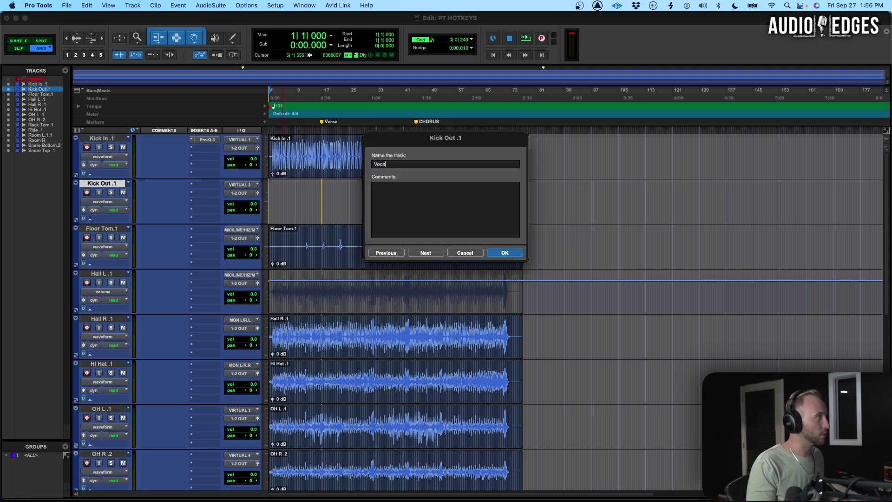
key(Return)
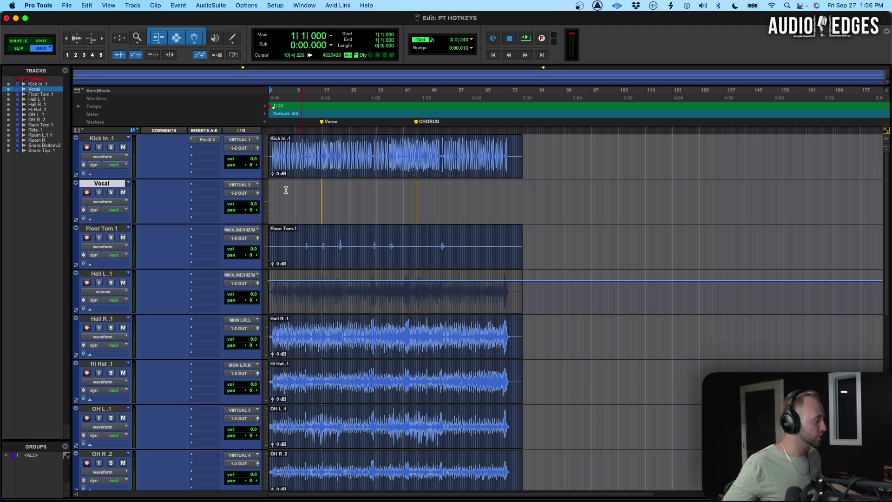
Record-enable the Vocal track, turn on its input monitoring and place the edit cursor at 5|3|240.
click(86, 193)
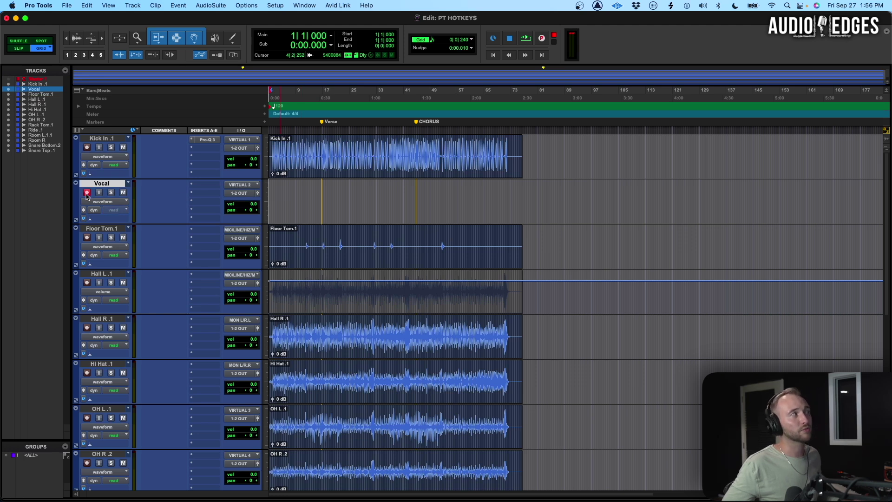
key(super+space)
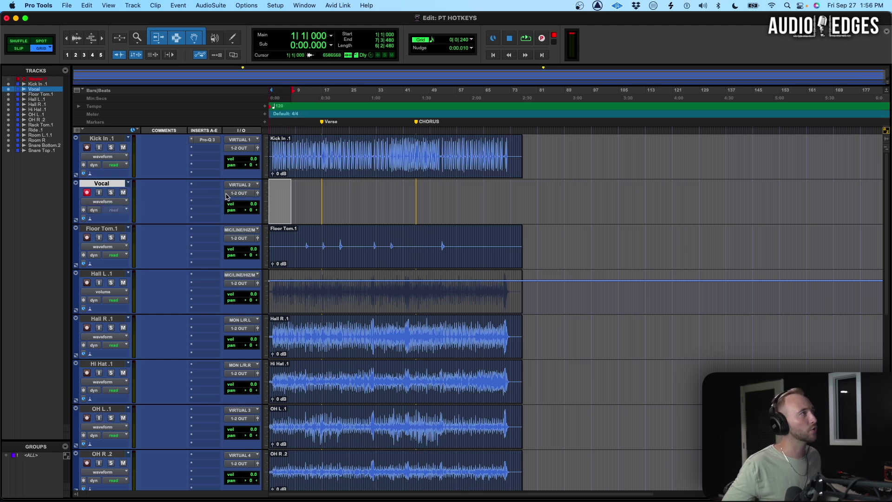
click(99, 193)
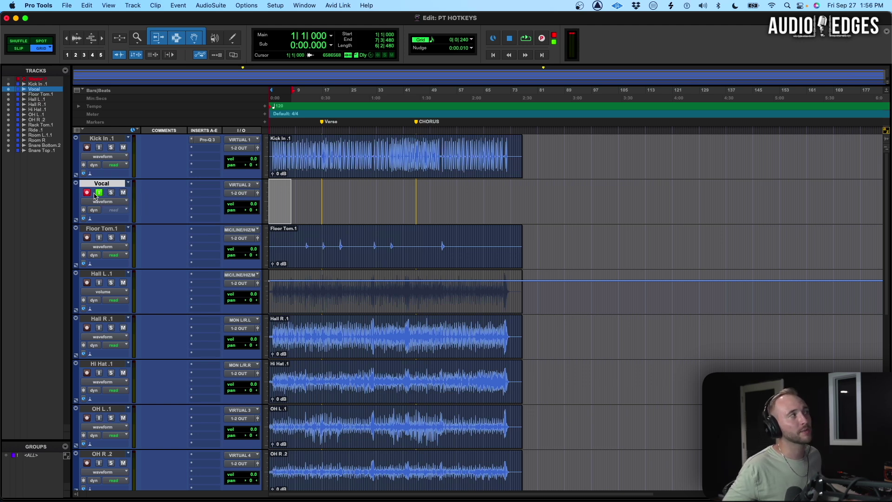
click(283, 188)
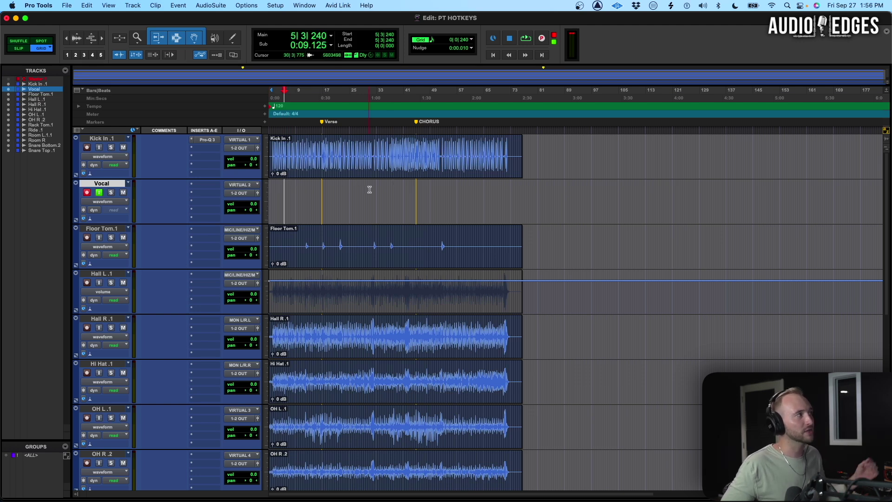
Toggle solo, mute, record enable and input monitoring on the Vocal track, ending with all of them off.
click(111, 193)
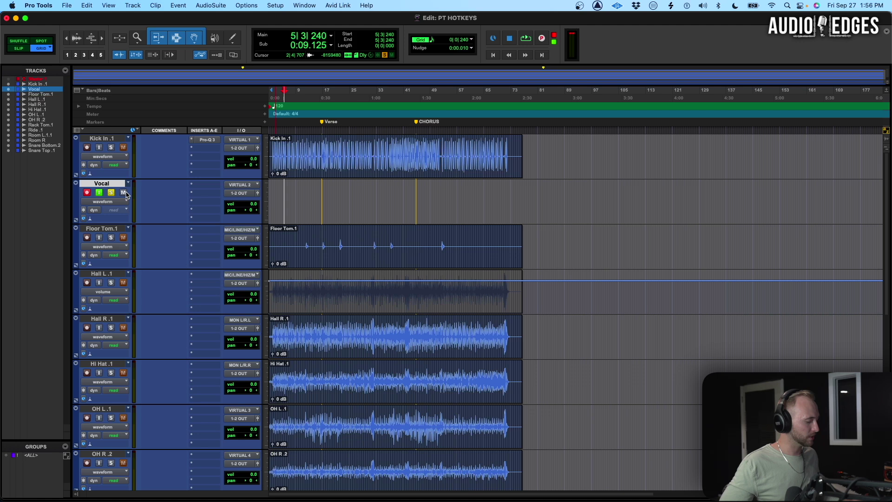
key(shift+s)
key(shift+m)
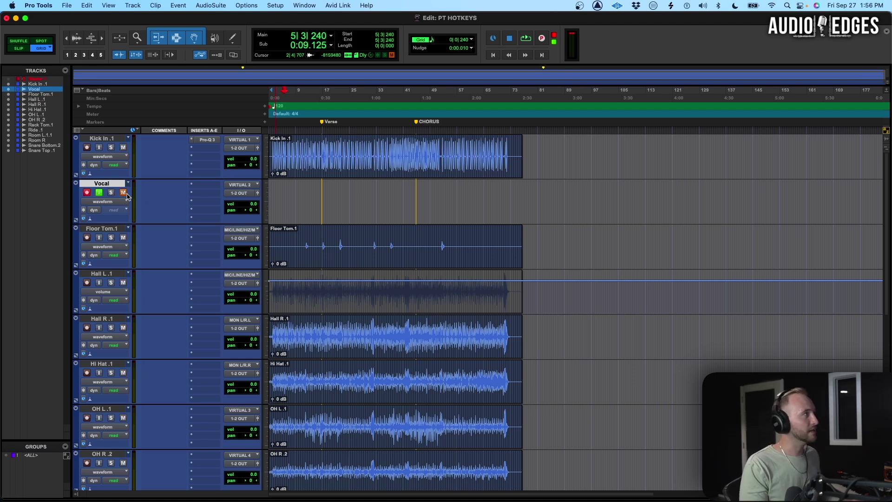
key(shift+i)
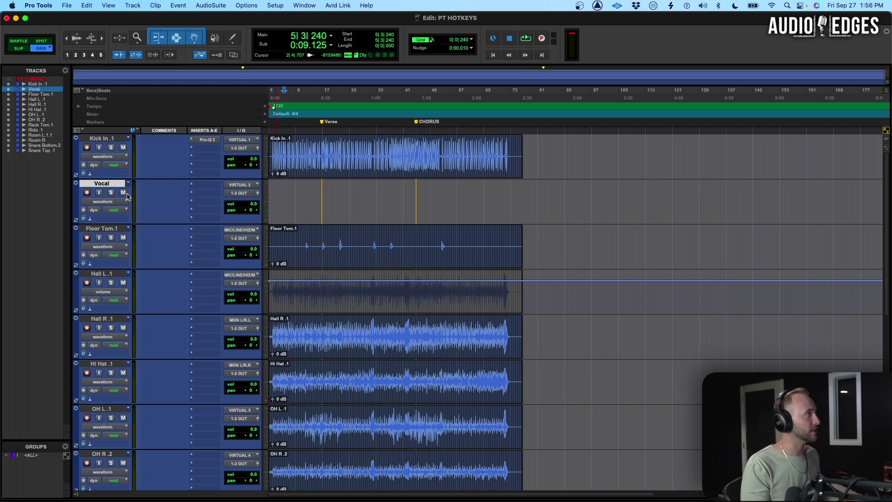
key(shift+s)
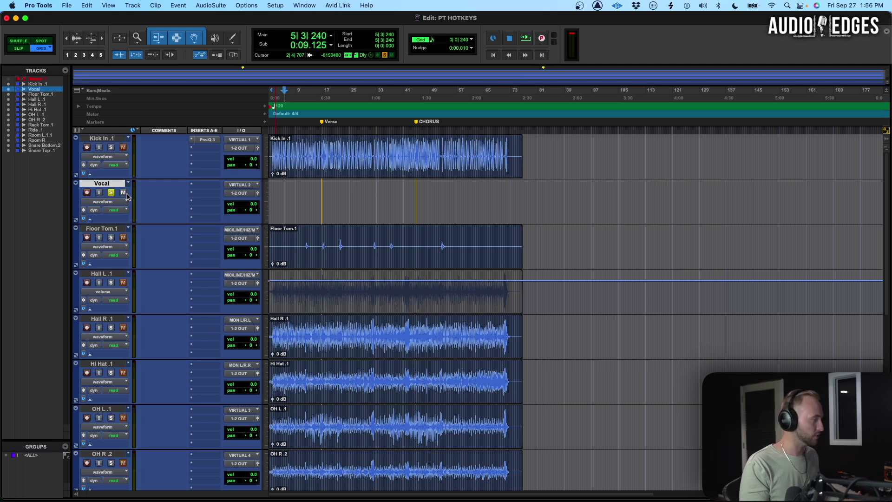
key(shift+s)
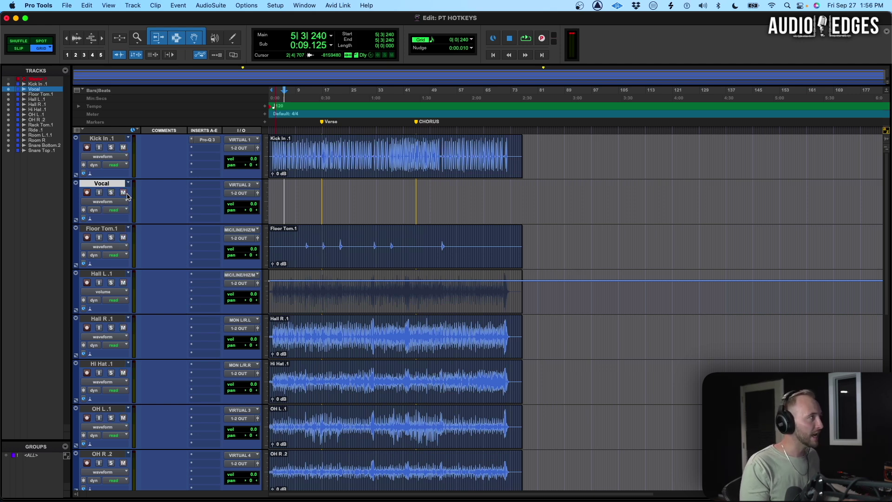
key(shift+i)
key(shift+i)
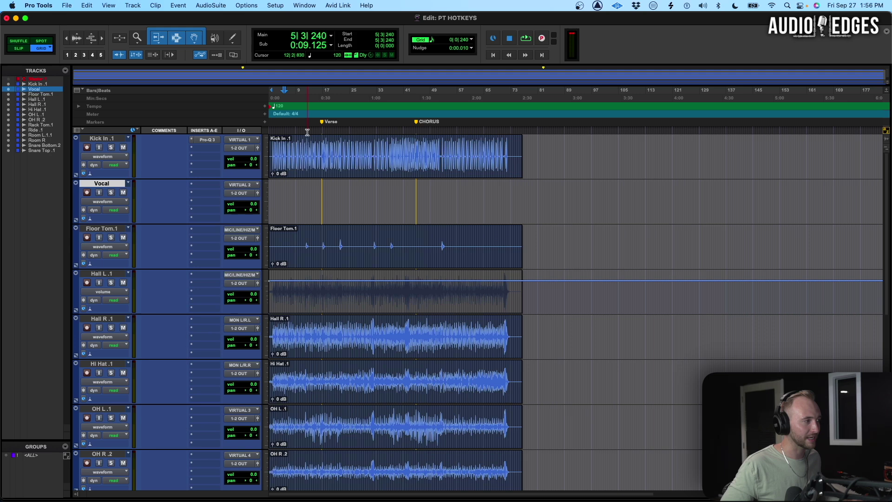
Select the grid-snapped range 16|4|240 to 17|1|240 on the Vocal track, starting at the Verse marker.
click(322, 192)
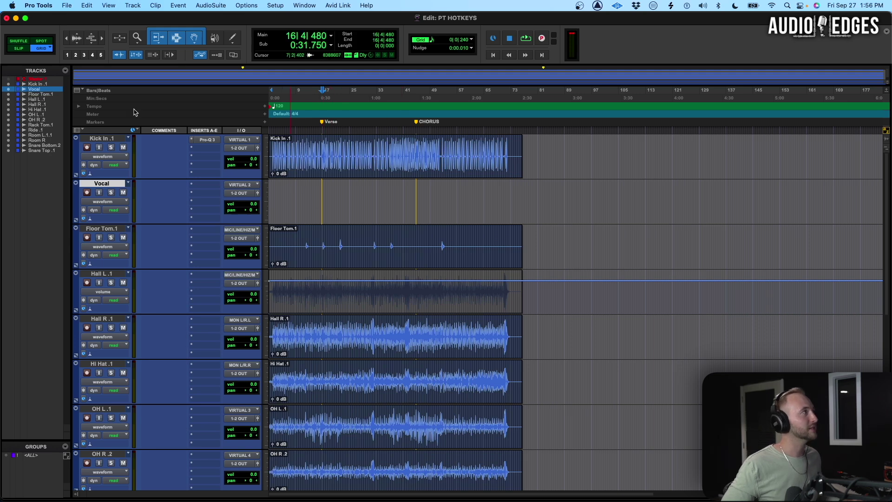
key(super+bracketright)
key(super+bracketright)
key(super+bracketright)
key(super+bracketright)
key(super+bracketright)
key(super+bracketright)
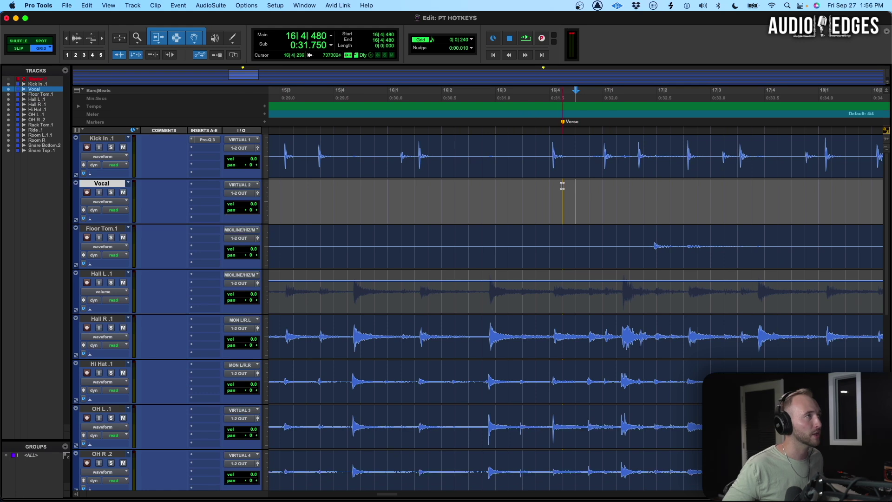
drag(563, 193, 621, 194)
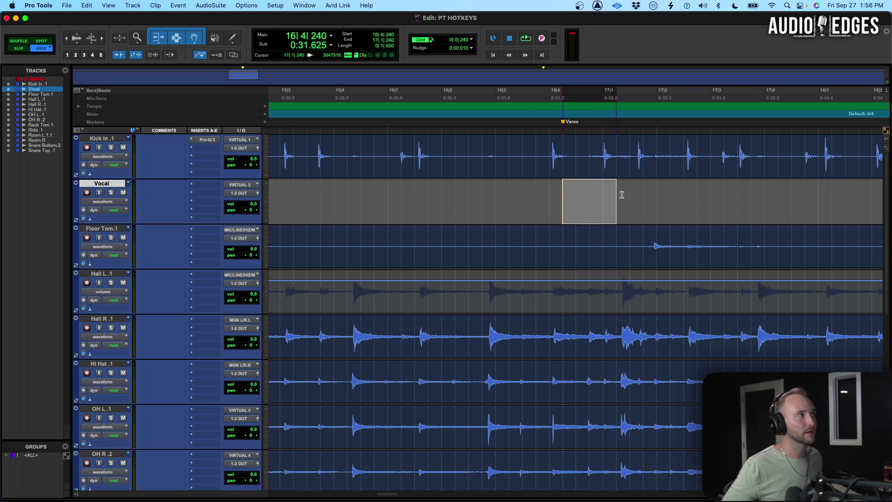
Switch to Slip mode and make an unsnapped selection from 16|4|327 to 17|1|146 on Vocal, then place the cursor at 16|4|194.
click(29, 49)
drag(566, 189, 611, 197)
key(super+bracketright)
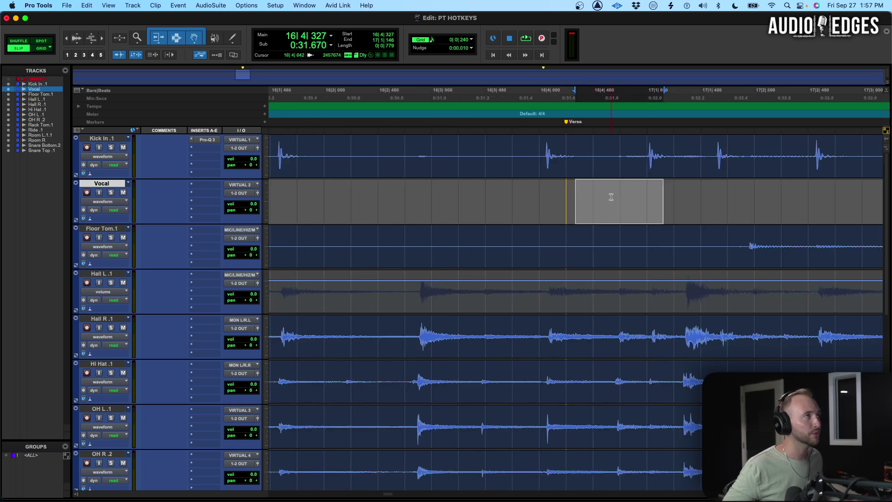
click(561, 190)
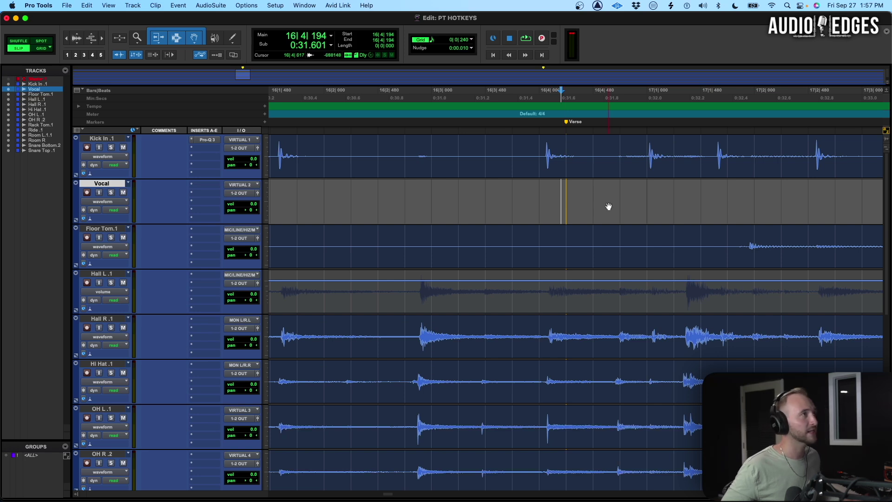
Cycle the edit mode through Grid, Slip, Shuffle and Spot, ending on Slip.
key(F4)
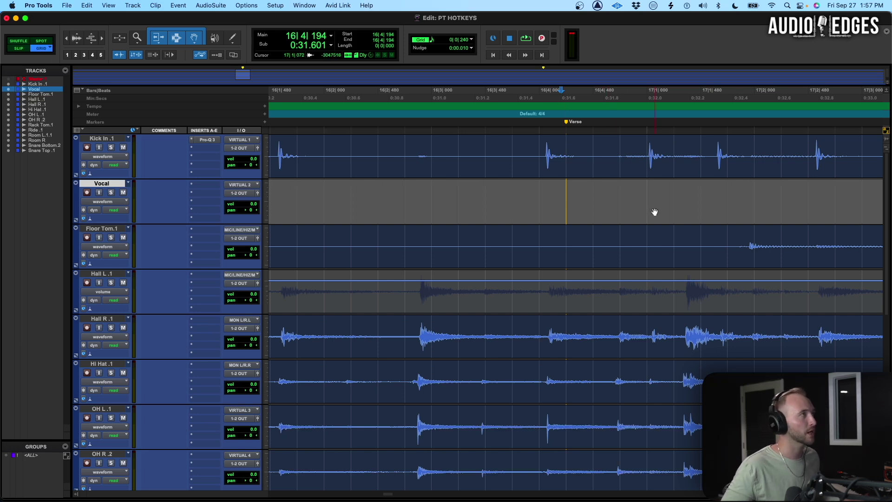
key(F2)
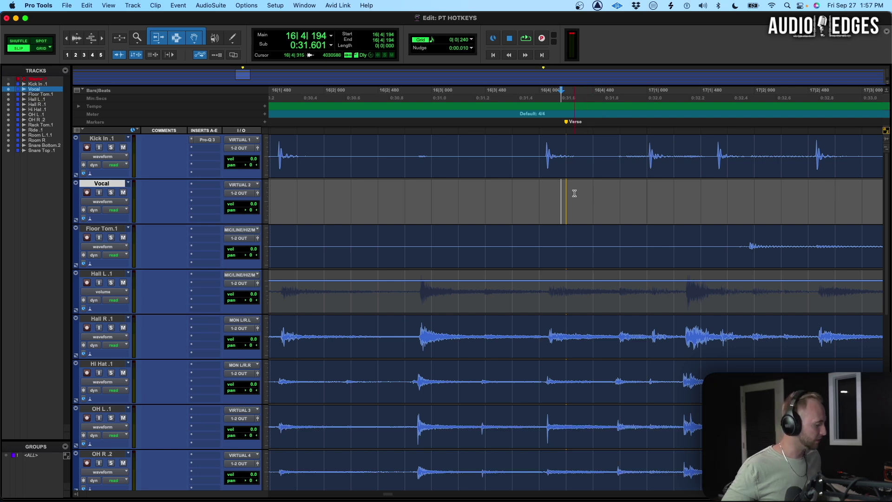
key(F1)
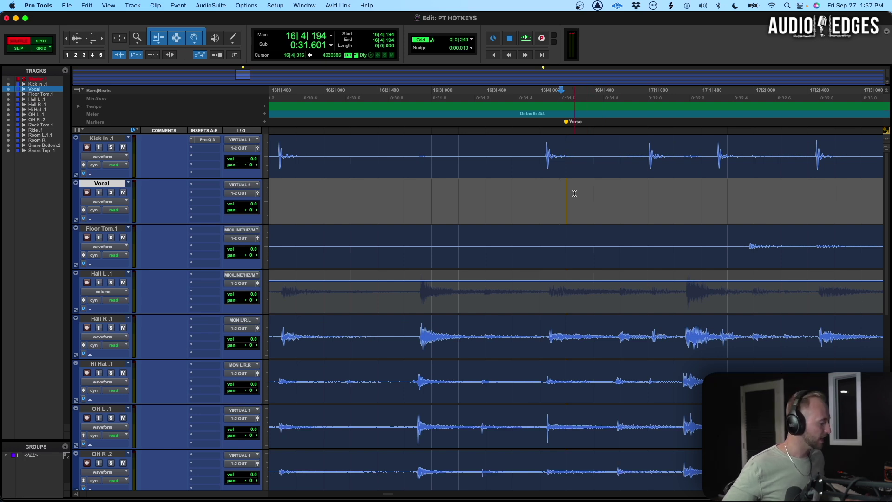
key(F3)
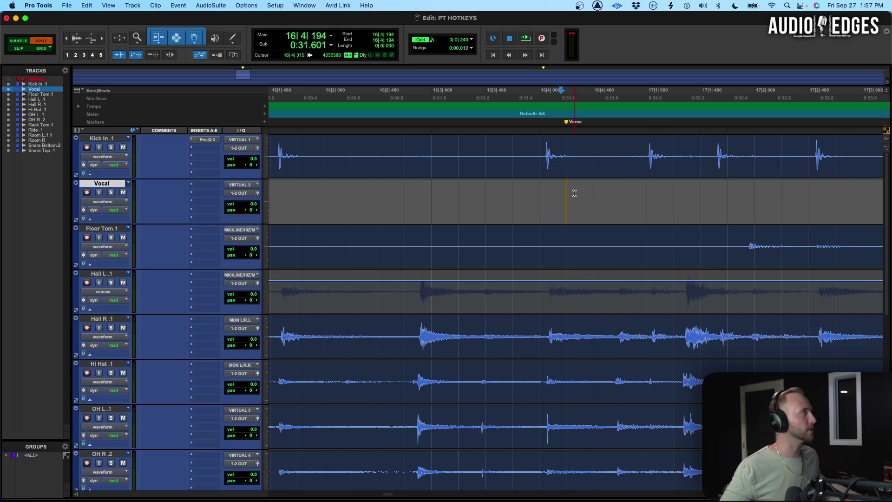
key(F2)
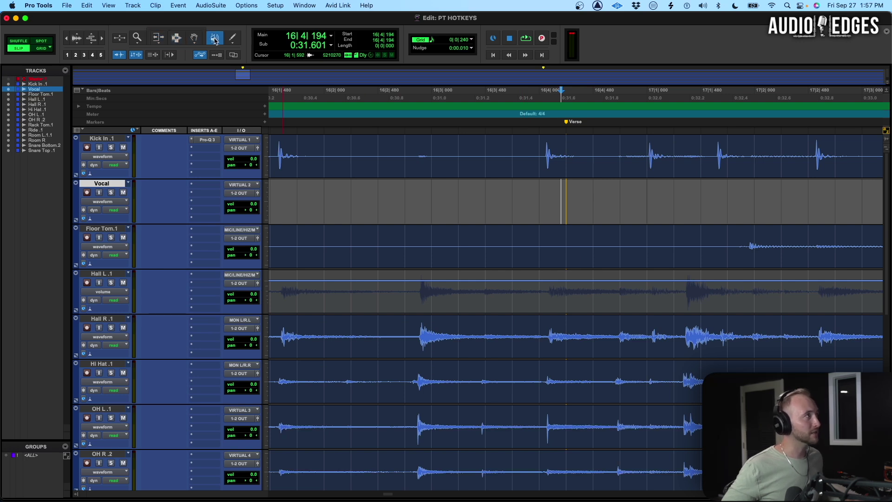
Switch from the Scrubber to the Smart Tool and separate a short section of the Kick In .1 clip starting at 16|3|827.
click(214, 40)
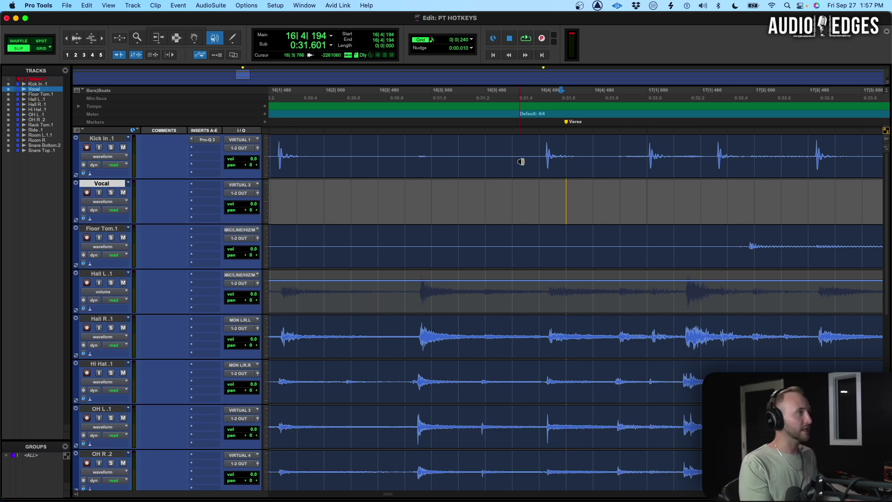
key(super+7)
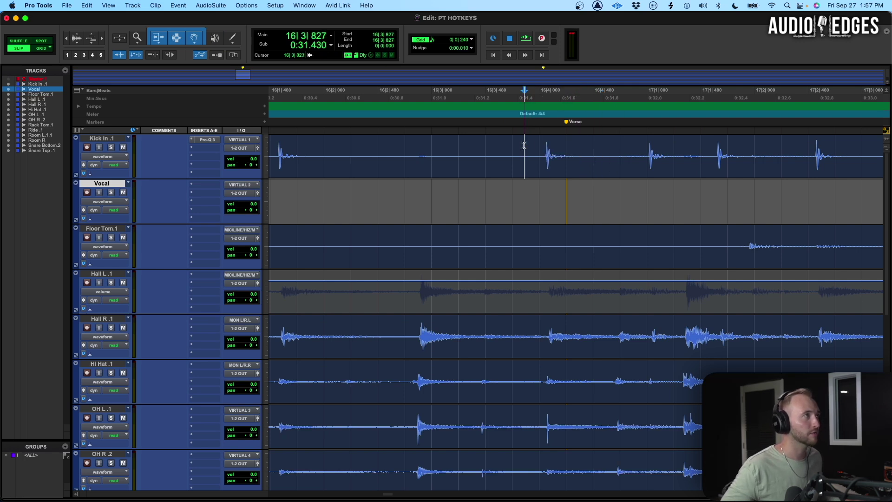
drag(524, 153, 582, 153)
key(super+e)
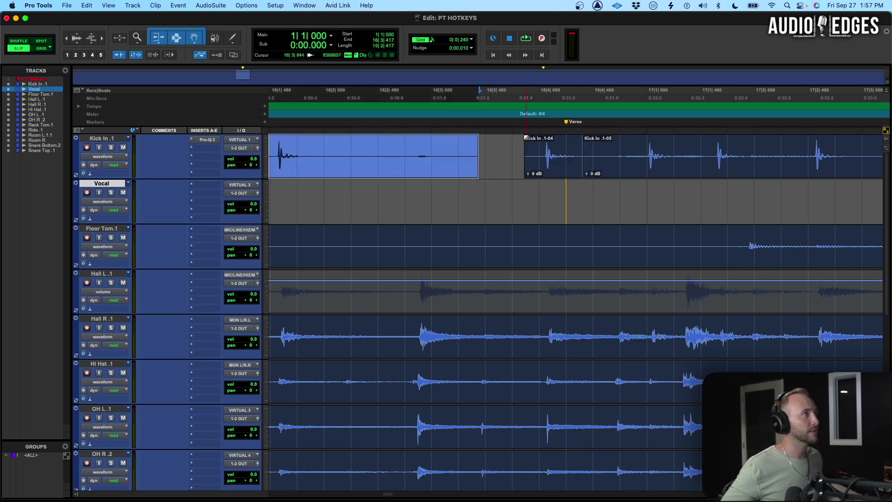
Add a fade-in and a fade-out to the Kick In .1-04 clip and place the cursor at 16|4|170 on Kick In .1.
key(ctrl+super+f)
click(558, 166)
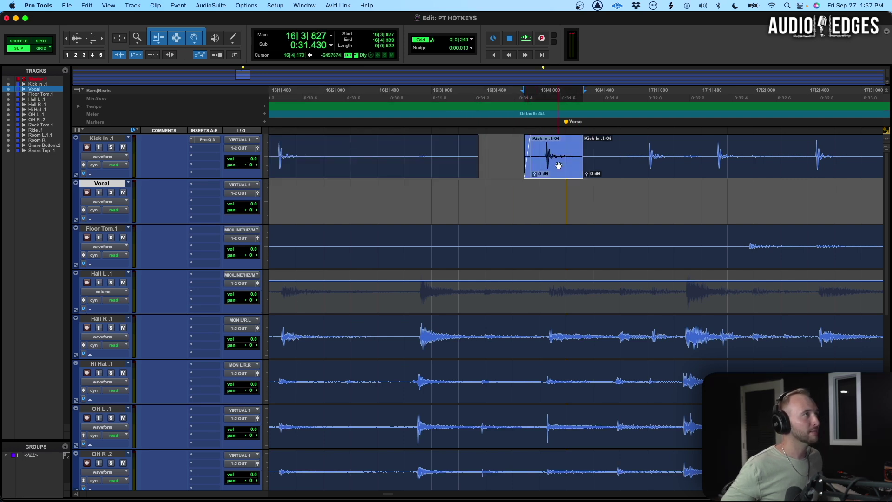
drag(576, 138, 583, 137)
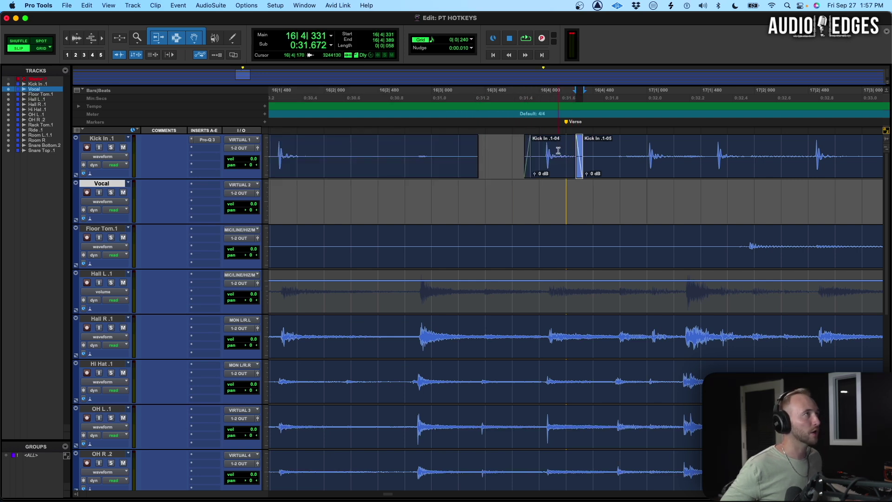
key(ctrl+super+f)
click(558, 146)
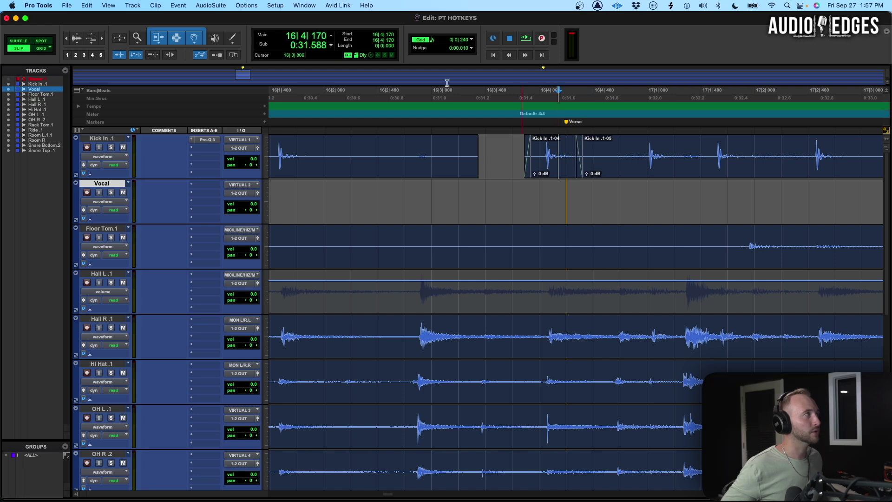
Switch to the Selector tool alone, re-enable the Smart Tool and place the cursor at 16|2|452 on the Vocal track.
click(182, 33)
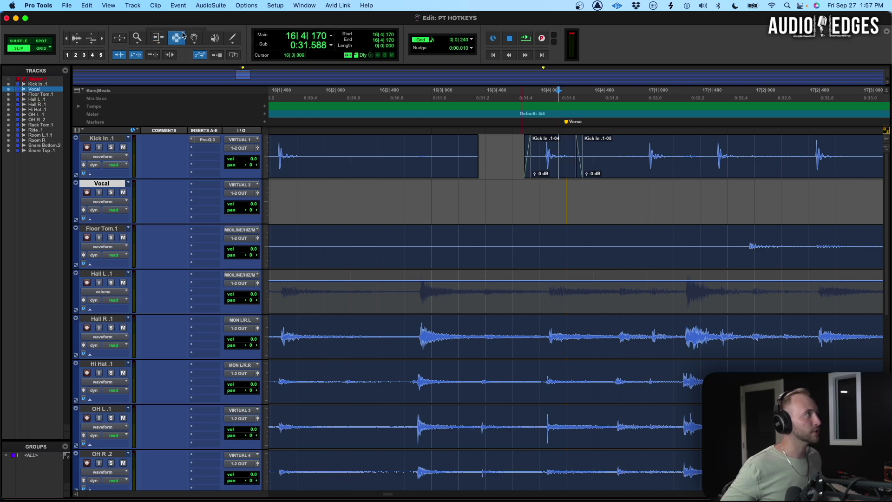
click(184, 34)
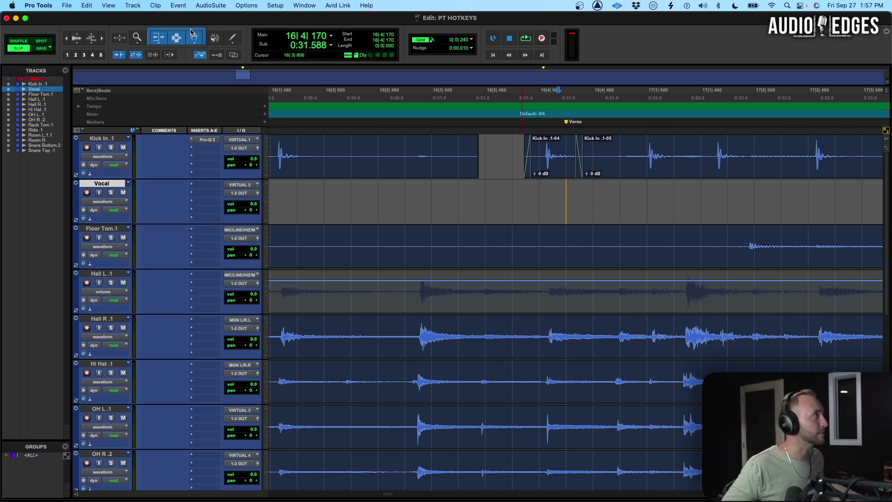
click(374, 194)
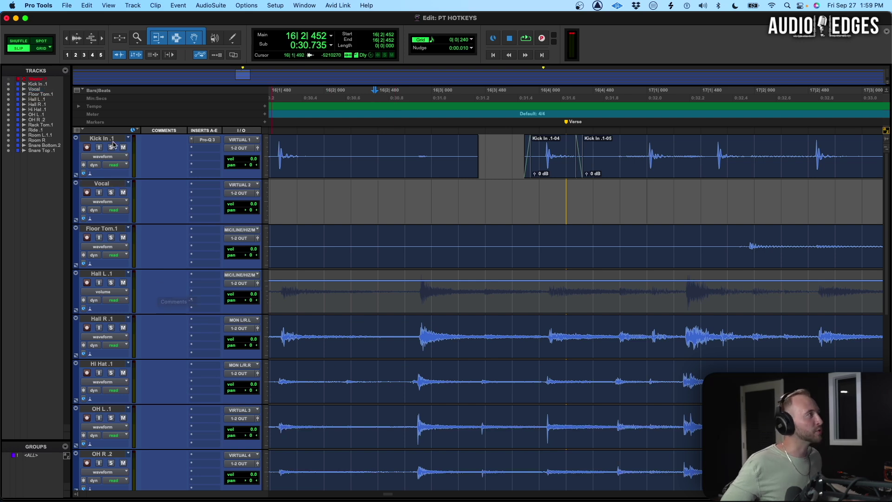
Select the tracks from Kick In .1 through Hi Hat .1 and clear the track selection.
key(p)
shift+click(107, 364)
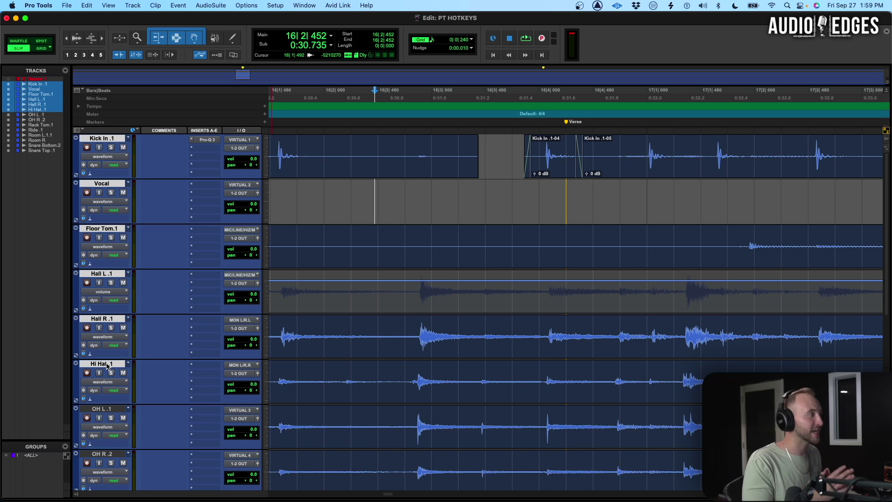
click(108, 140)
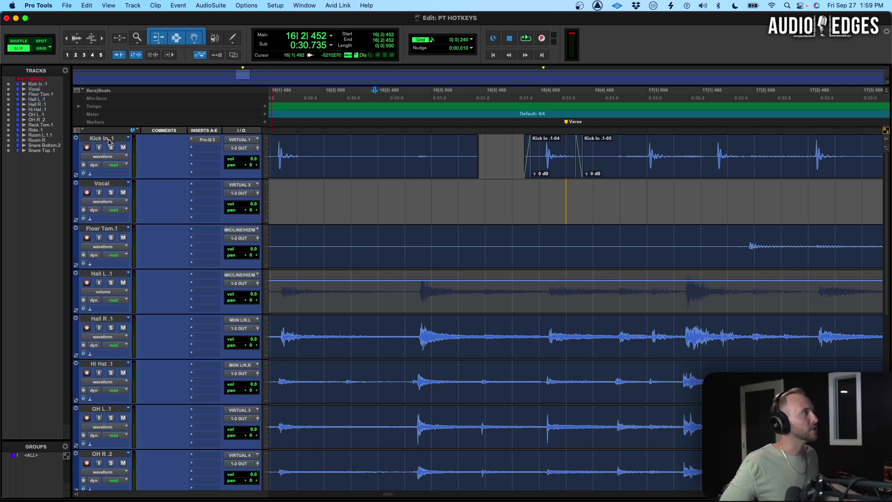
Select the tracks from Kick In .1 through OH L .1 and move them together between Rack Tom.1 and Ride .1.
click(111, 140)
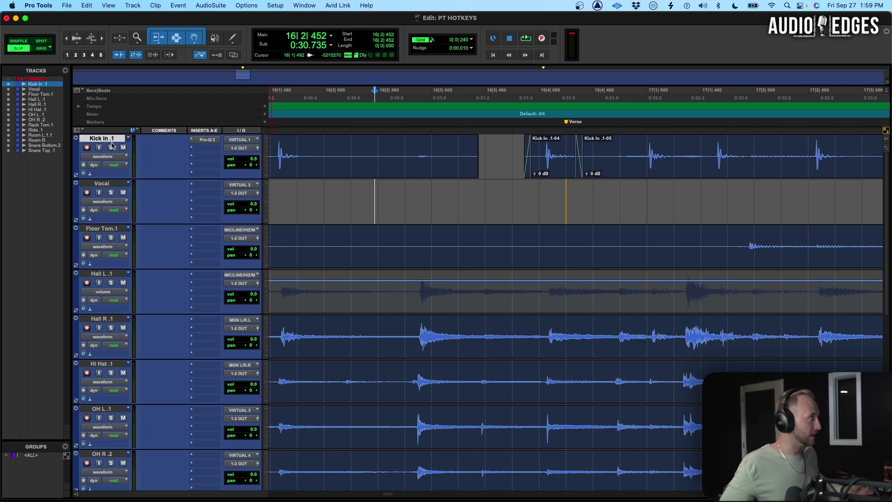
click(111, 139)
click(110, 140)
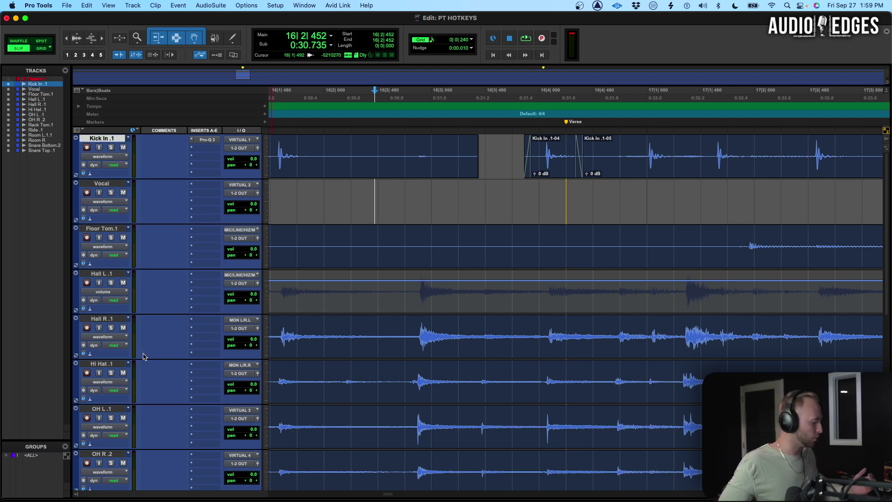
shift+click(111, 411)
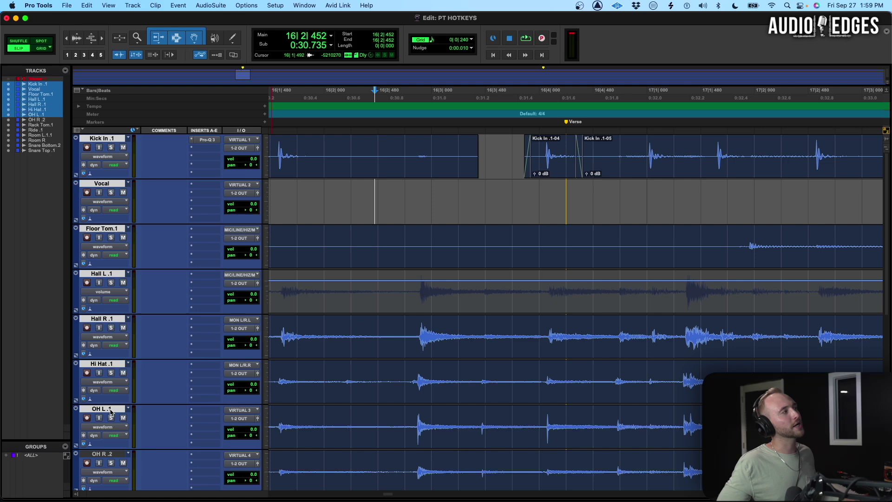
scroll(162, 302, down, 4)
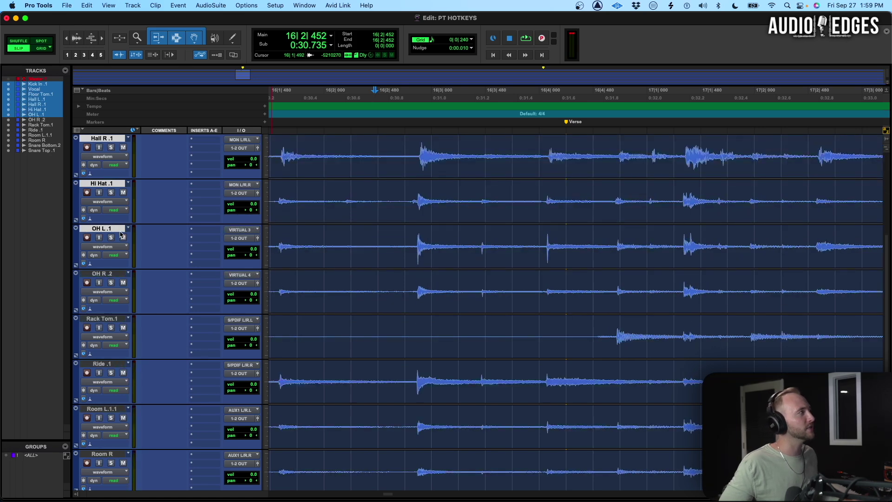
drag(113, 233, 112, 360)
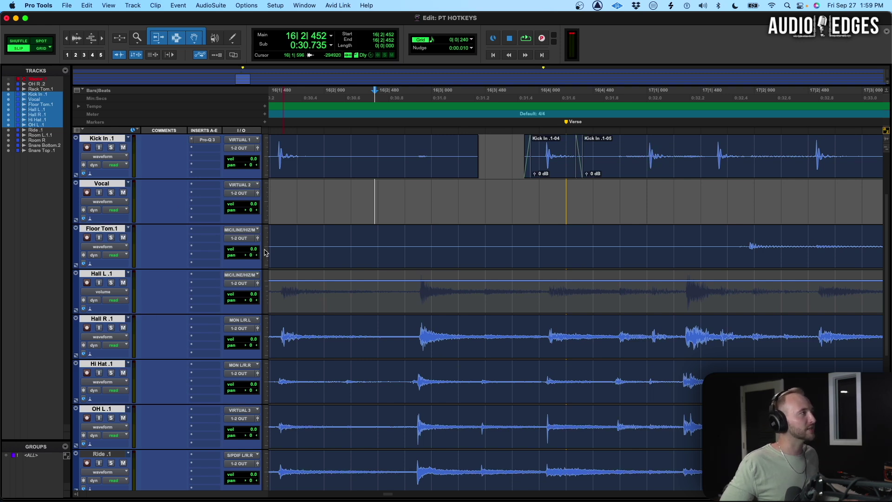
Deselect all tracks, select the range from Kick In .1 through Hall R .1 and deselect all tracks again.
alt+click(108, 139)
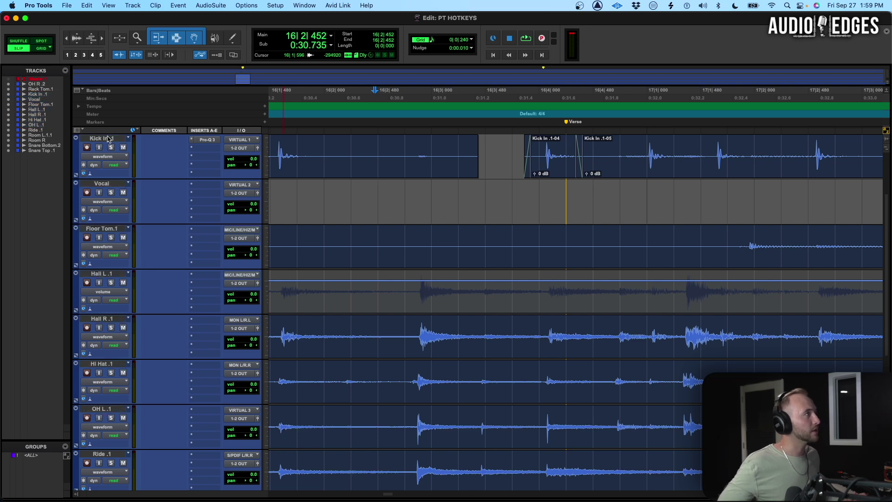
click(108, 139)
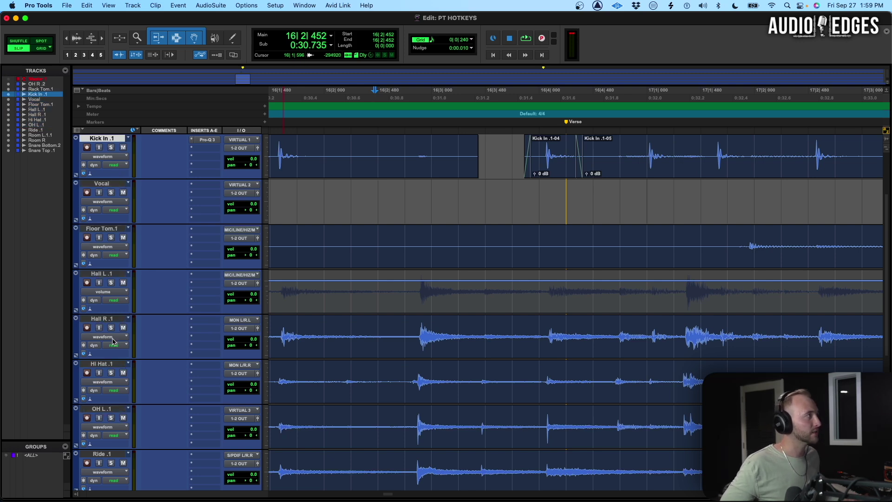
shift+click(103, 319)
alt+click(112, 276)
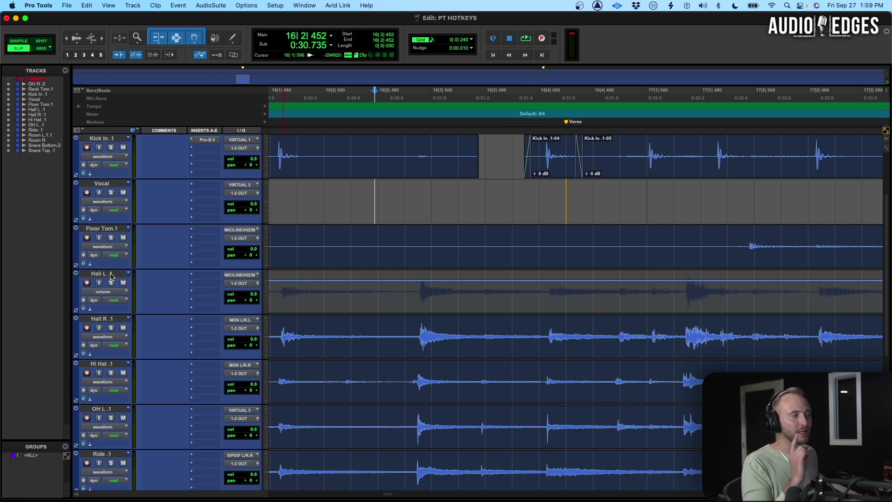
Select Kick In .1 through Hi Hat .1, remove Hall L .1 from that selection, and finish by selecting only Hall L .1.
click(108, 139)
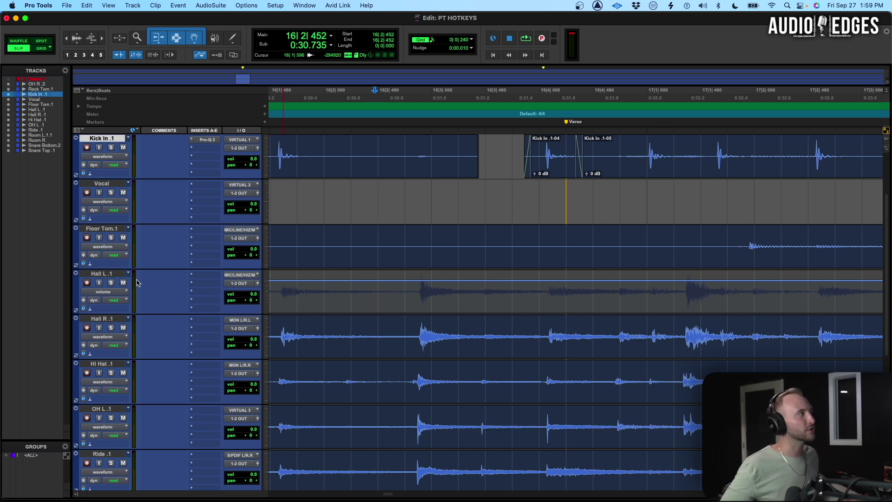
shift+click(102, 364)
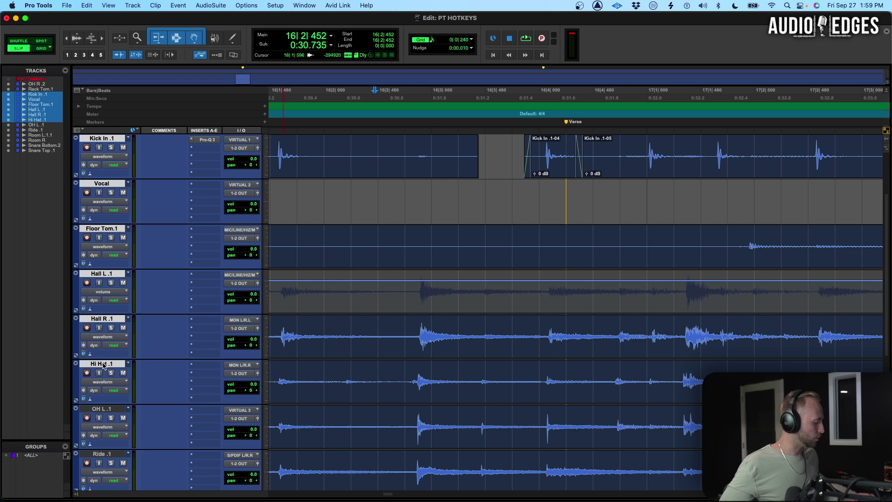
super+click(103, 277)
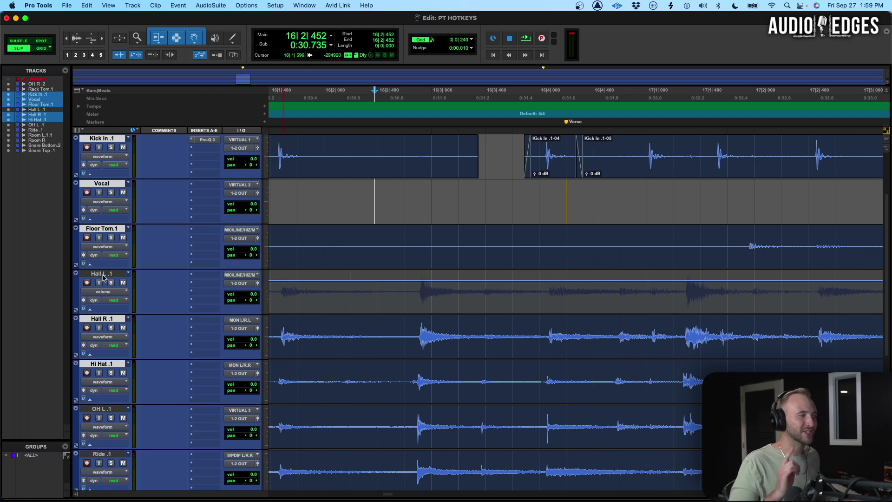
click(103, 277)
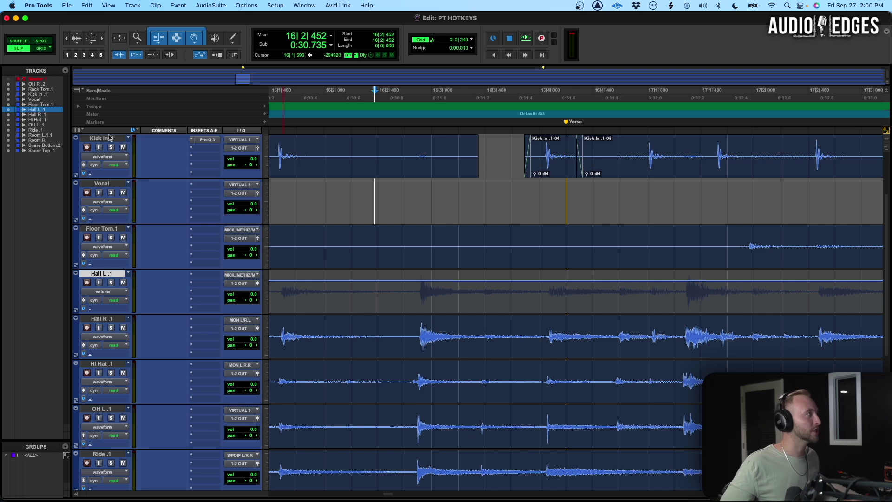
Select the non-adjacent tracks OH R .2, Vocal and Hall R .1 and move them together between Hi Hat .1 and OH L .1.
scroll(110, 158, up, 2)
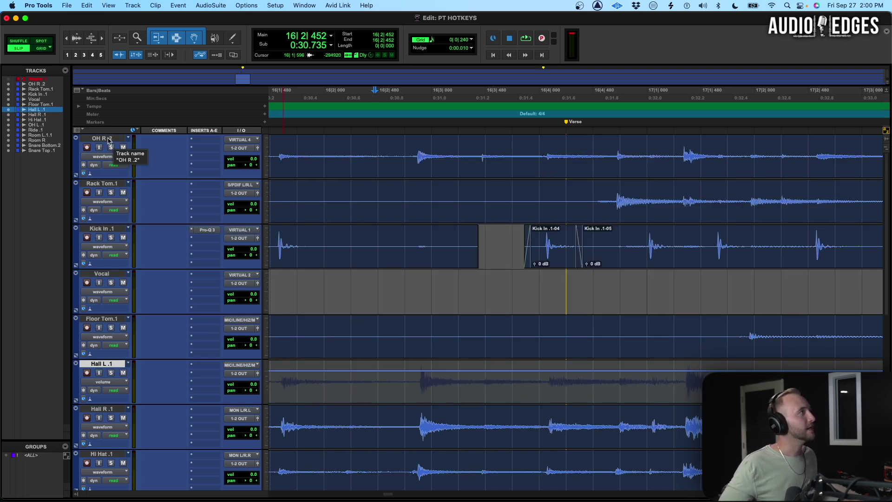
click(109, 139)
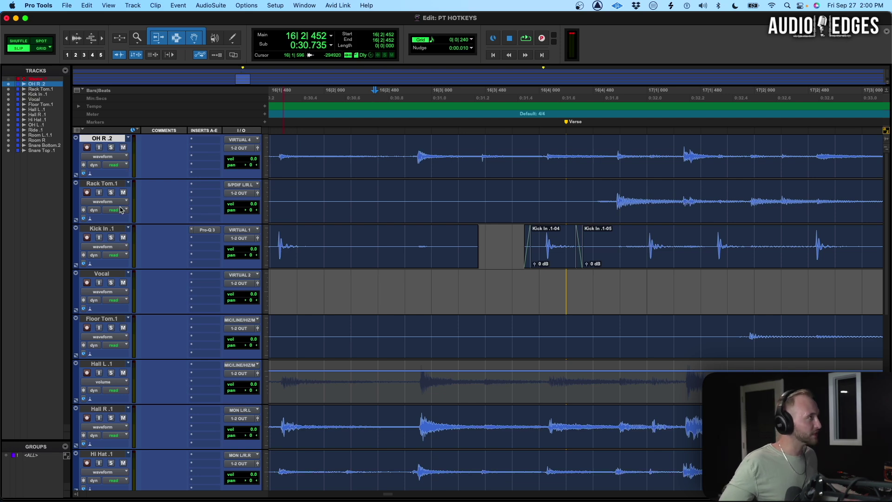
super+click(107, 273)
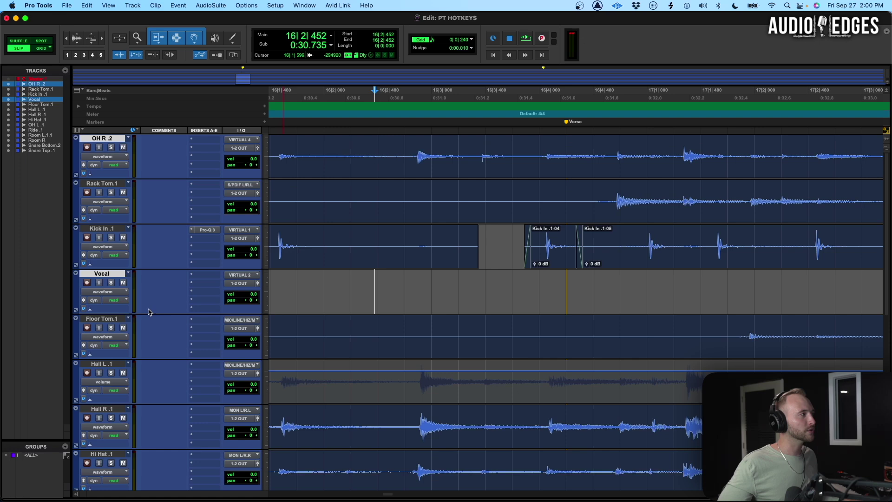
super+click(110, 412)
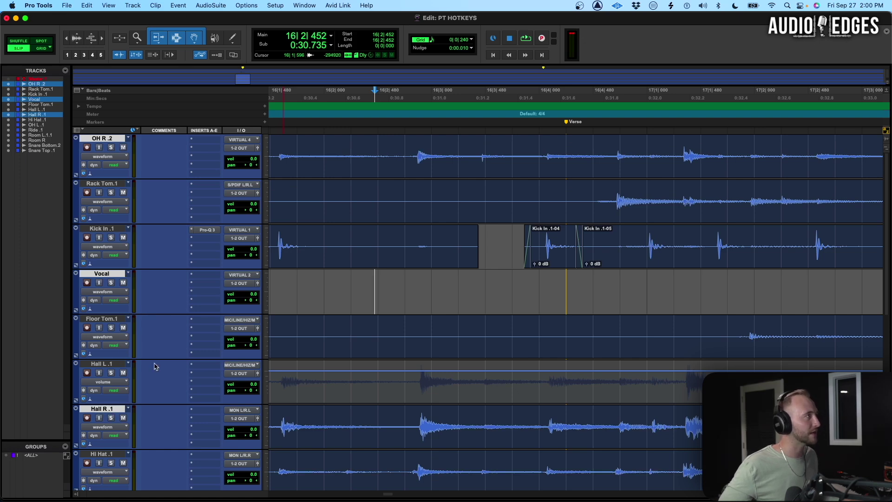
scroll(156, 366, down, 1)
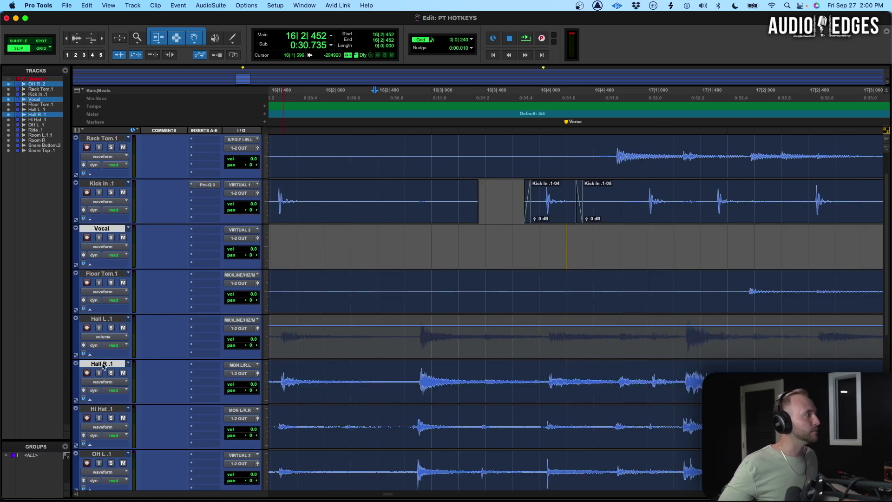
drag(103, 366, 106, 441)
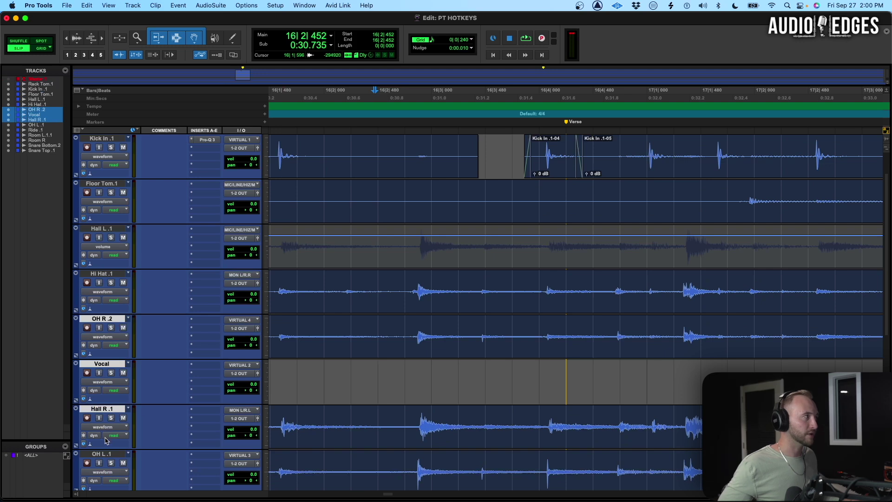